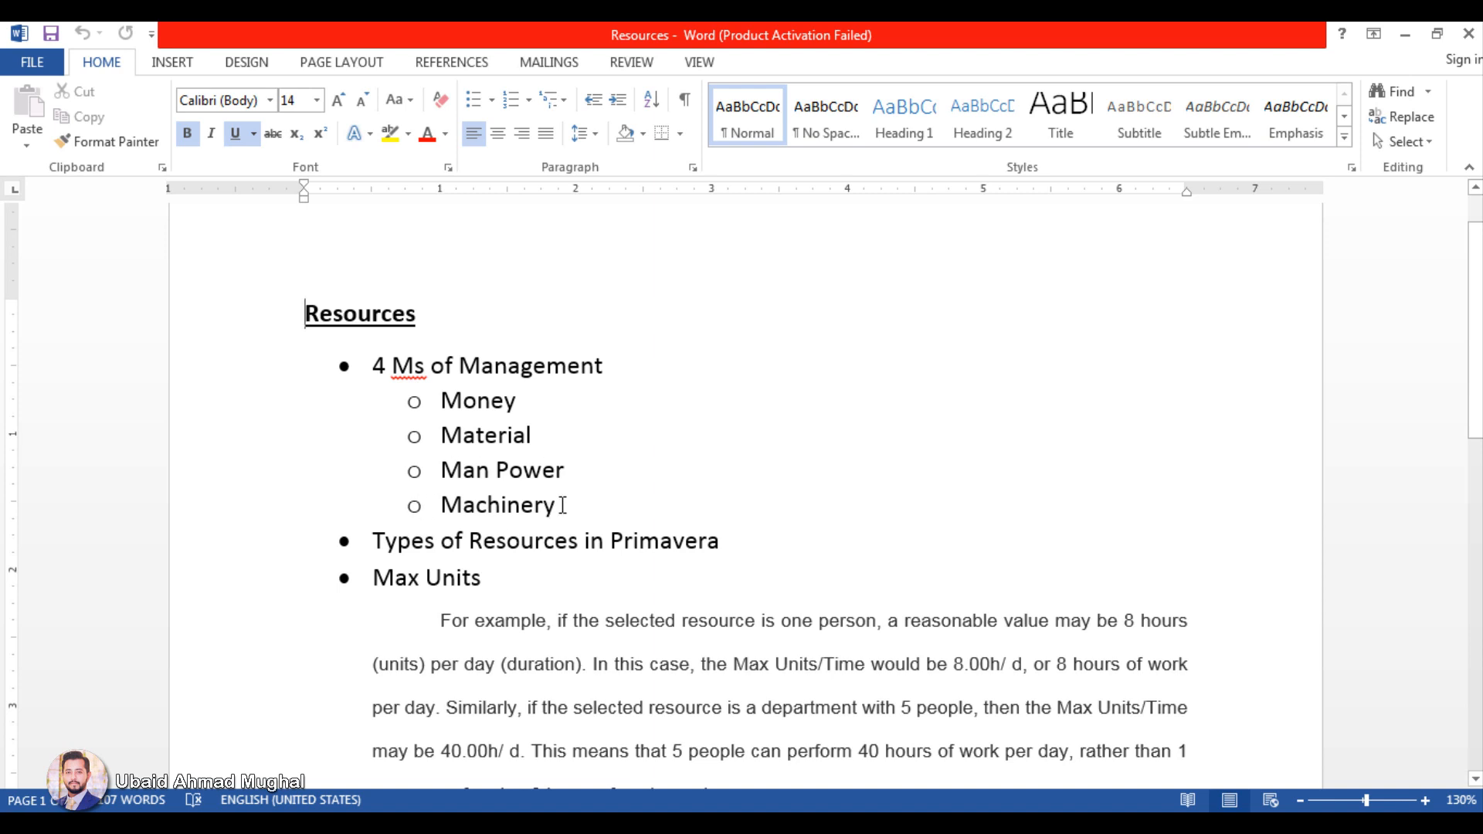
# Step: Review the Money, Material, Man Power and Machinery items under 4 Ms of Management, highlighting them one by one
pyautogui.moveTo(437, 399); pyautogui.dragTo(508, 415)
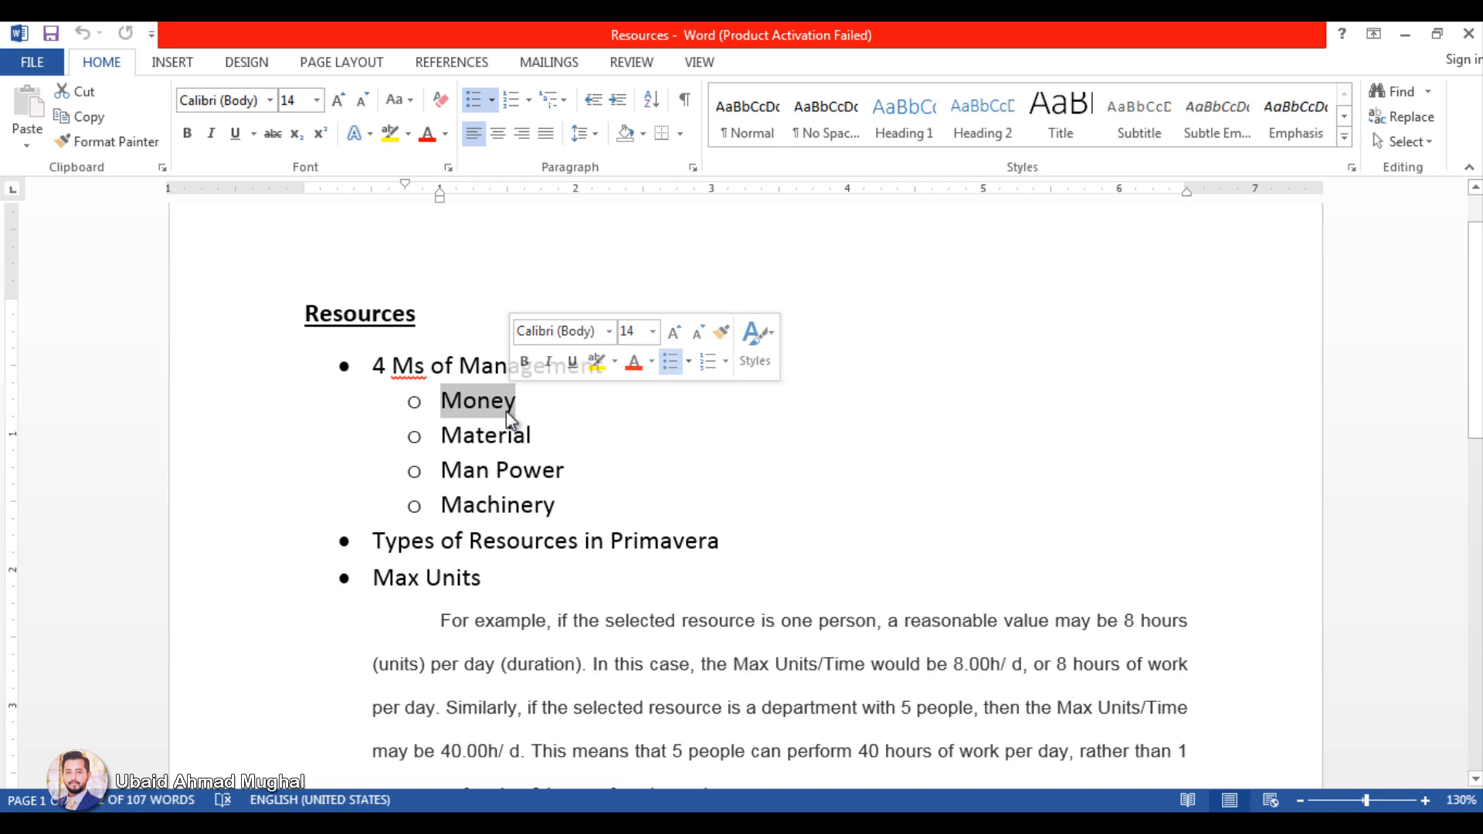
pyautogui.click(533, 434)
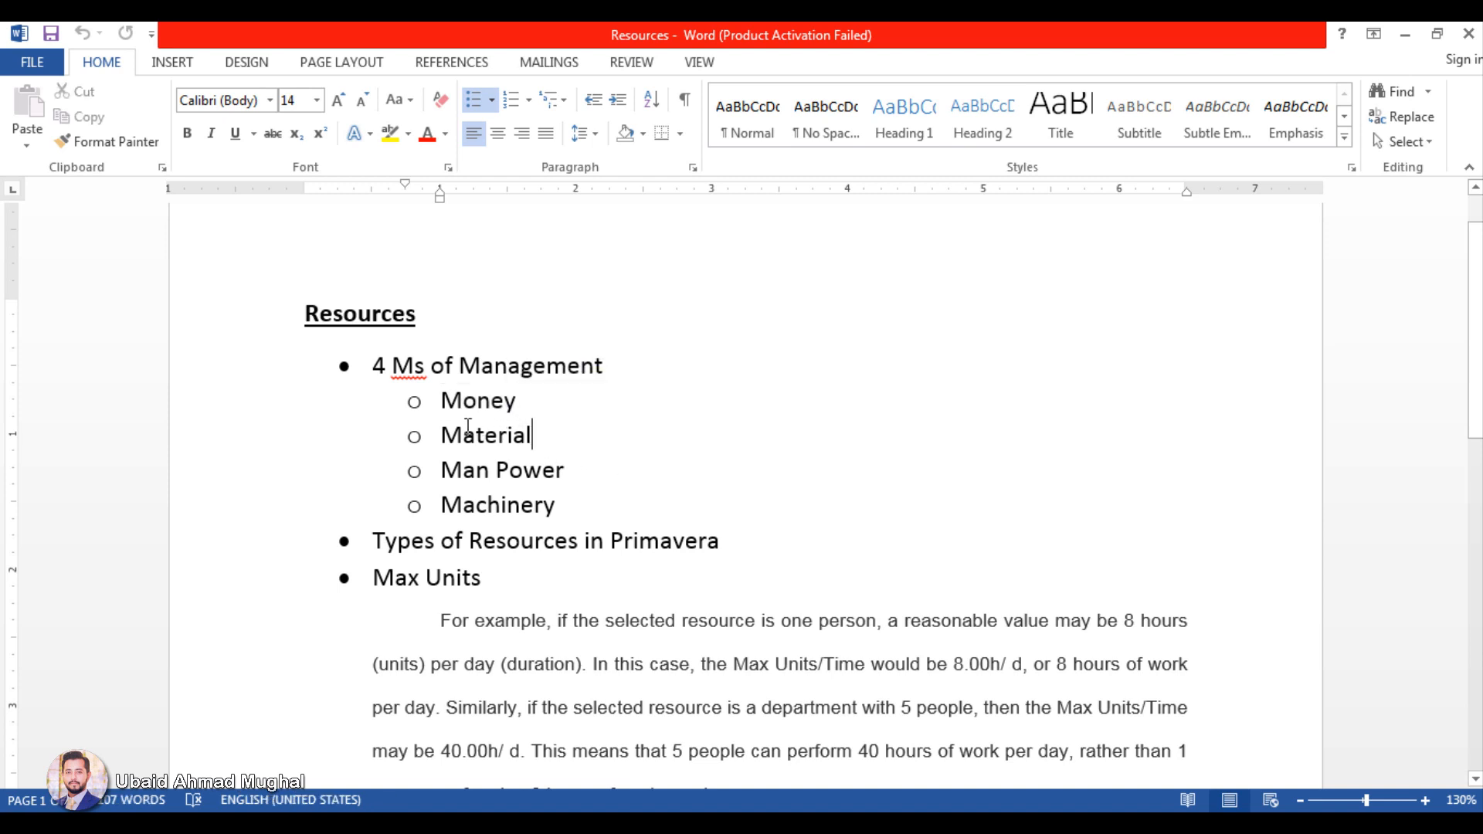
pyautogui.moveTo(489, 440)
pyautogui.mouseDown()
pyautogui.moveTo(544, 440)
pyautogui.moveTo(514, 447)
pyautogui.mouseUp()
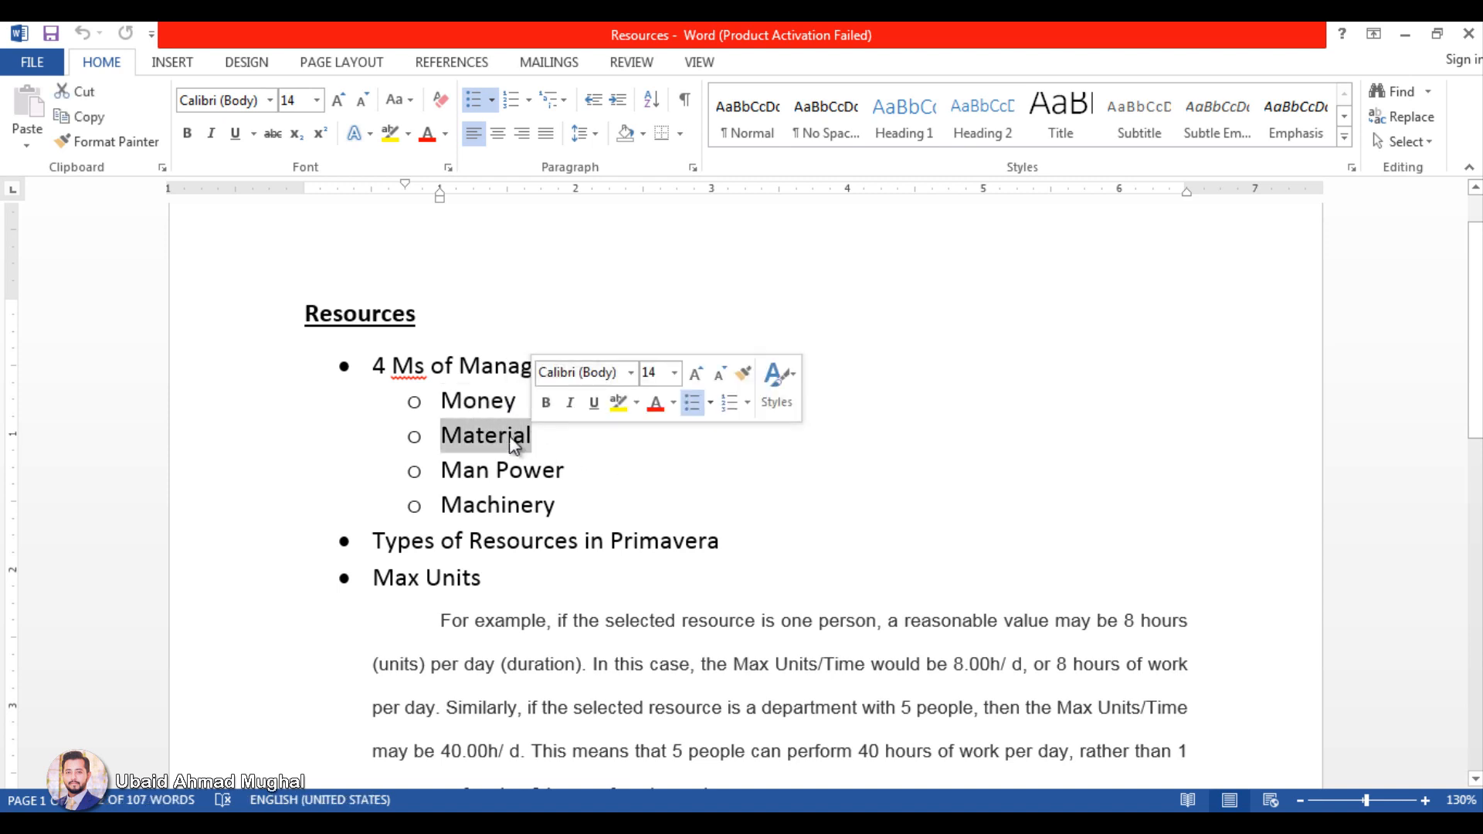
pyautogui.click(525, 437)
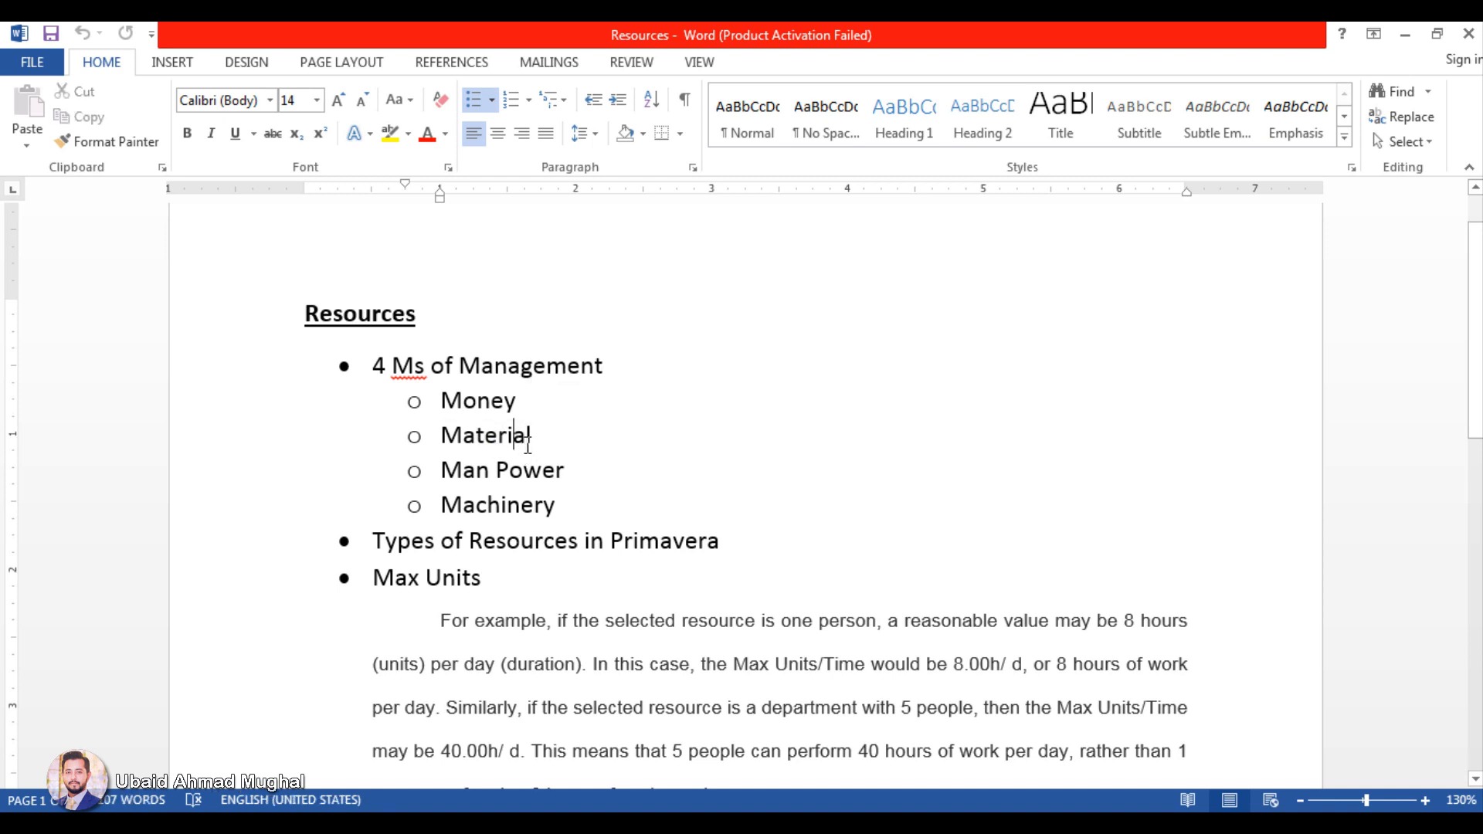
pyautogui.moveTo(402, 438); pyautogui.dragTo(497, 451)
pyautogui.click(497, 435)
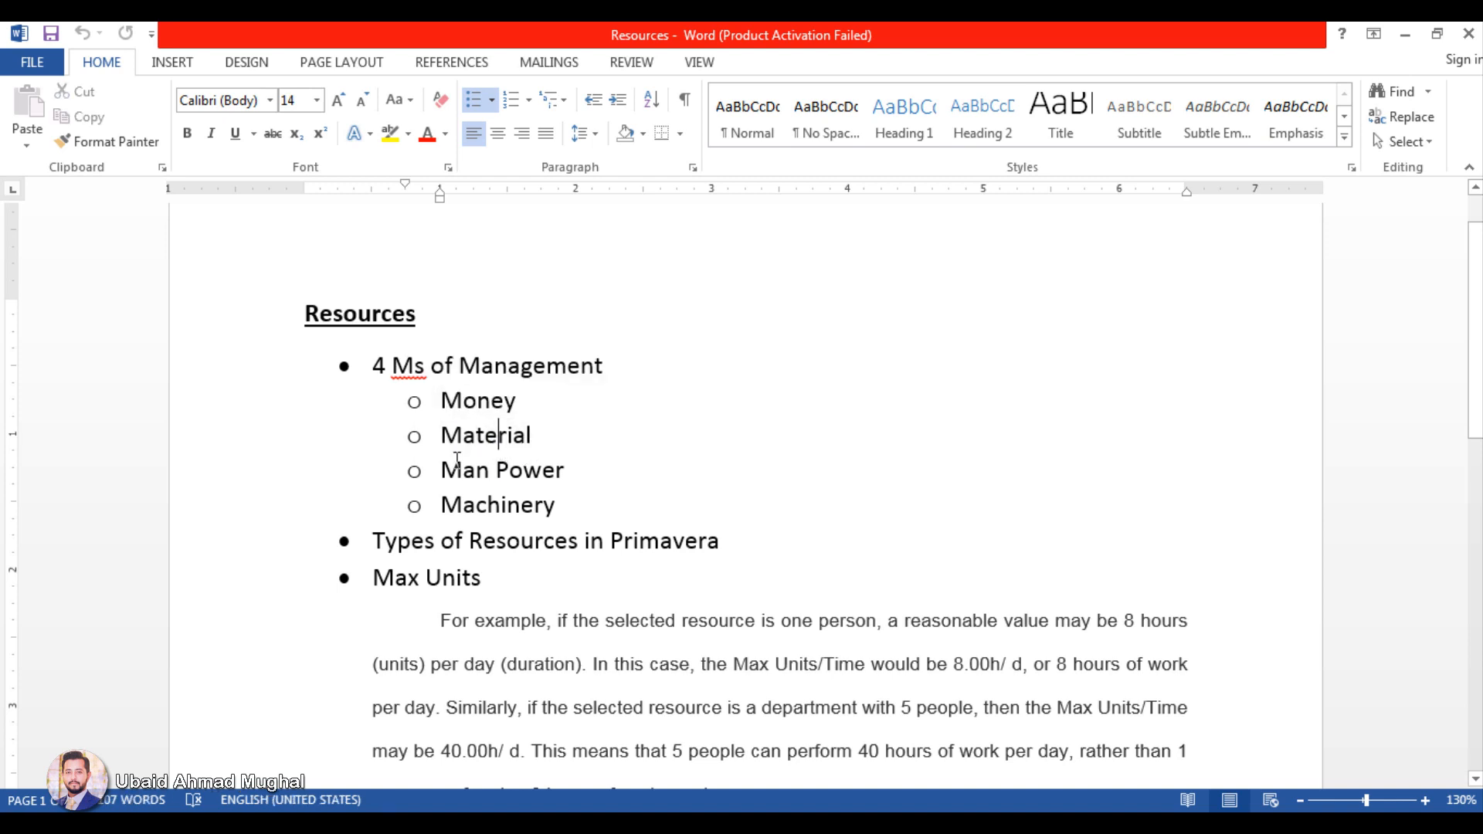
pyautogui.tripleClick(554, 467)
pyautogui.click(558, 470)
pyautogui.tripleClick(572, 503)
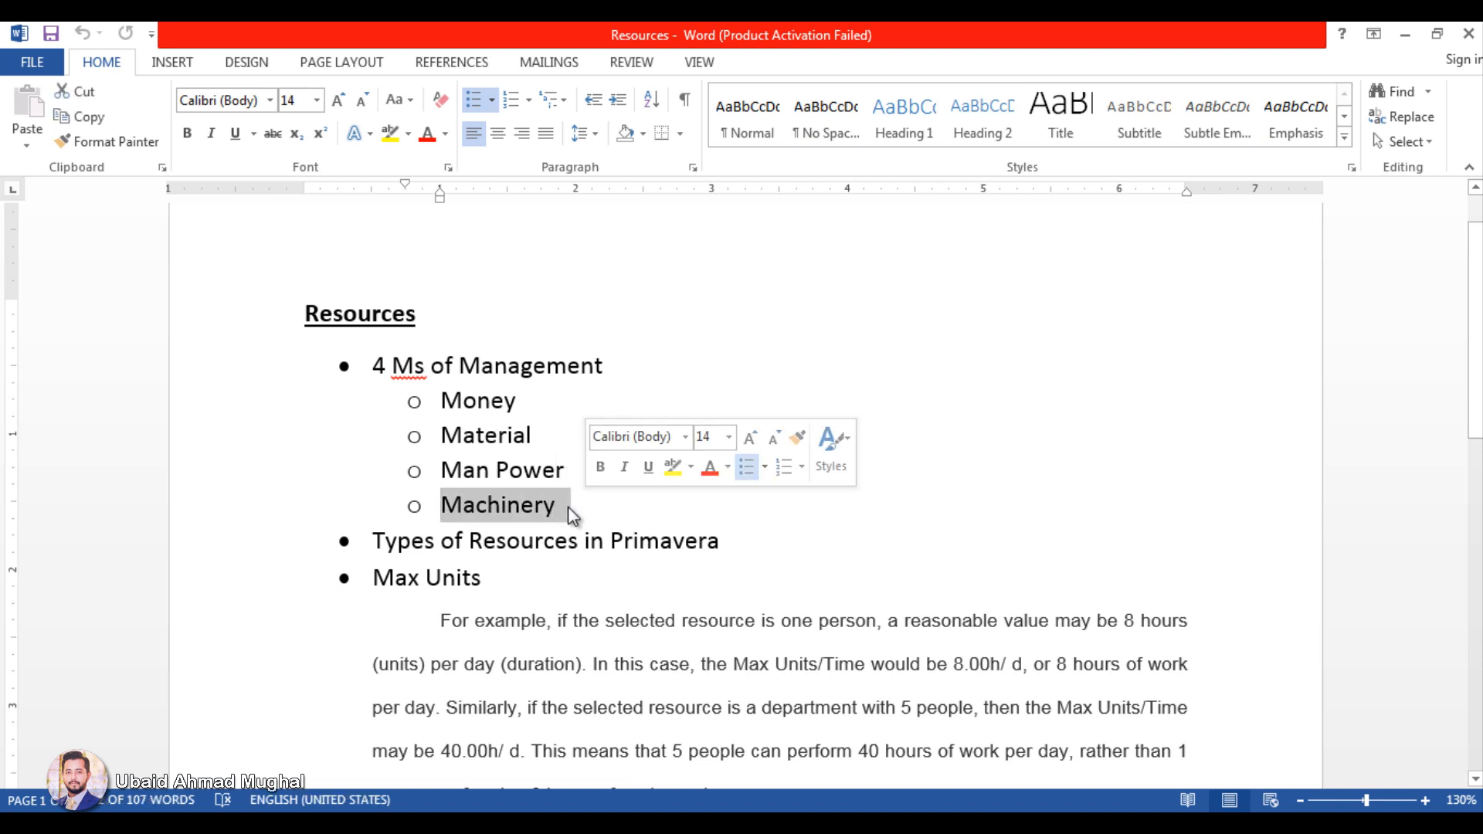
pyautogui.click(568, 507)
pyautogui.moveTo(542, 506); pyautogui.dragTo(443, 506)
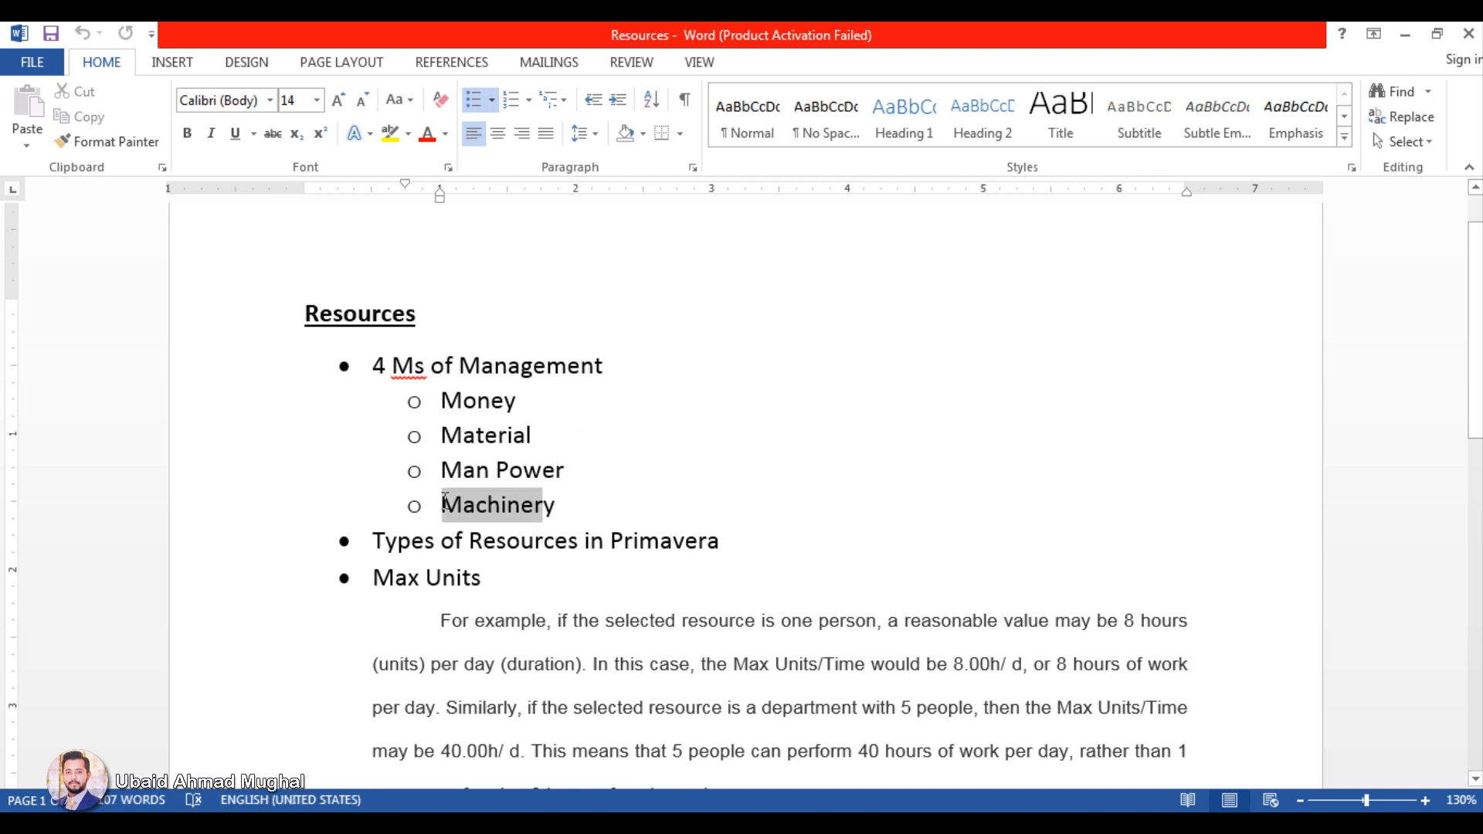
pyautogui.tripleClick(487, 511)
pyautogui.click(576, 506)
pyautogui.tripleClick(569, 506)
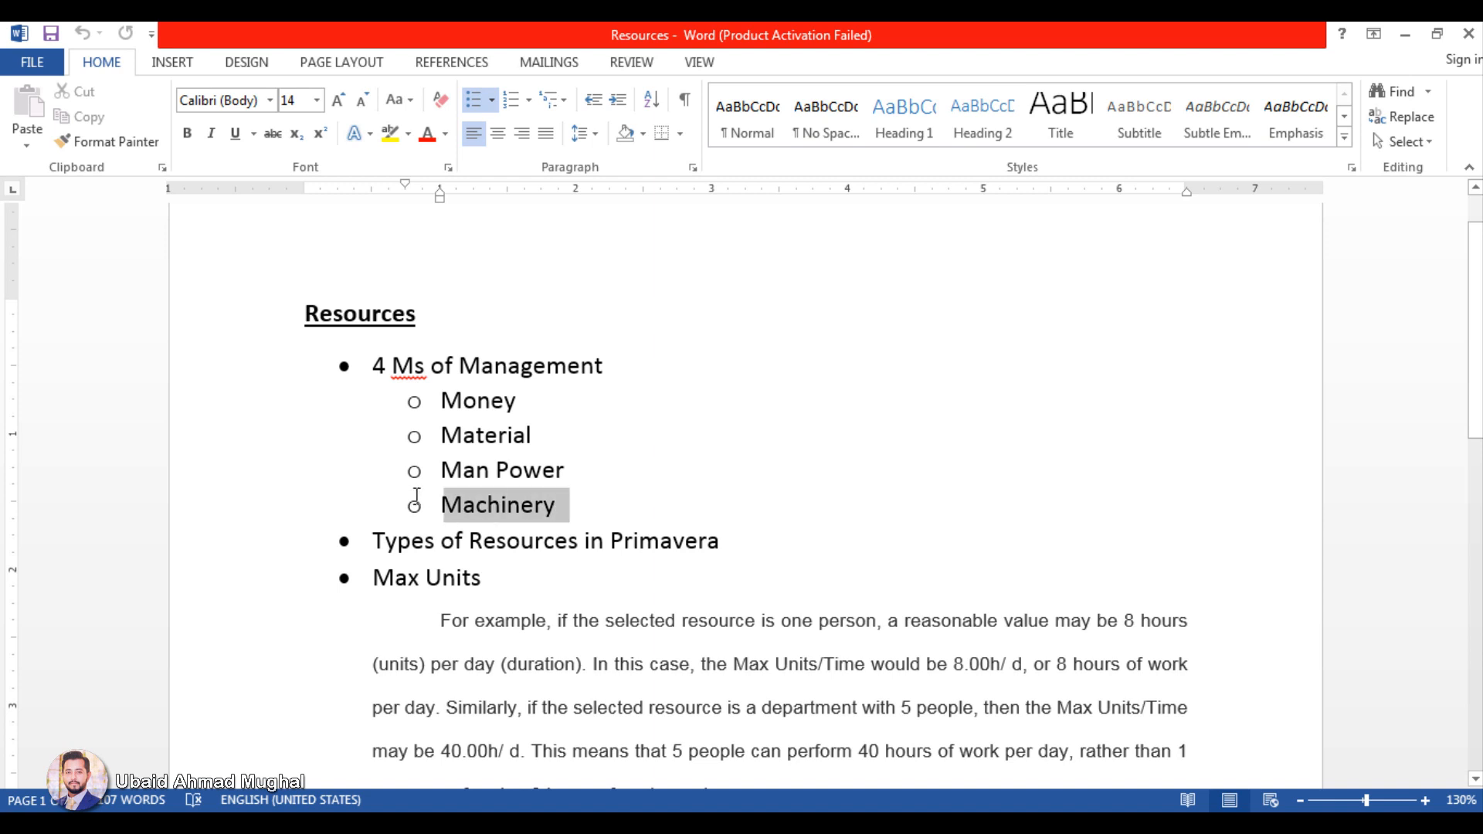
pyautogui.click(846, 510)
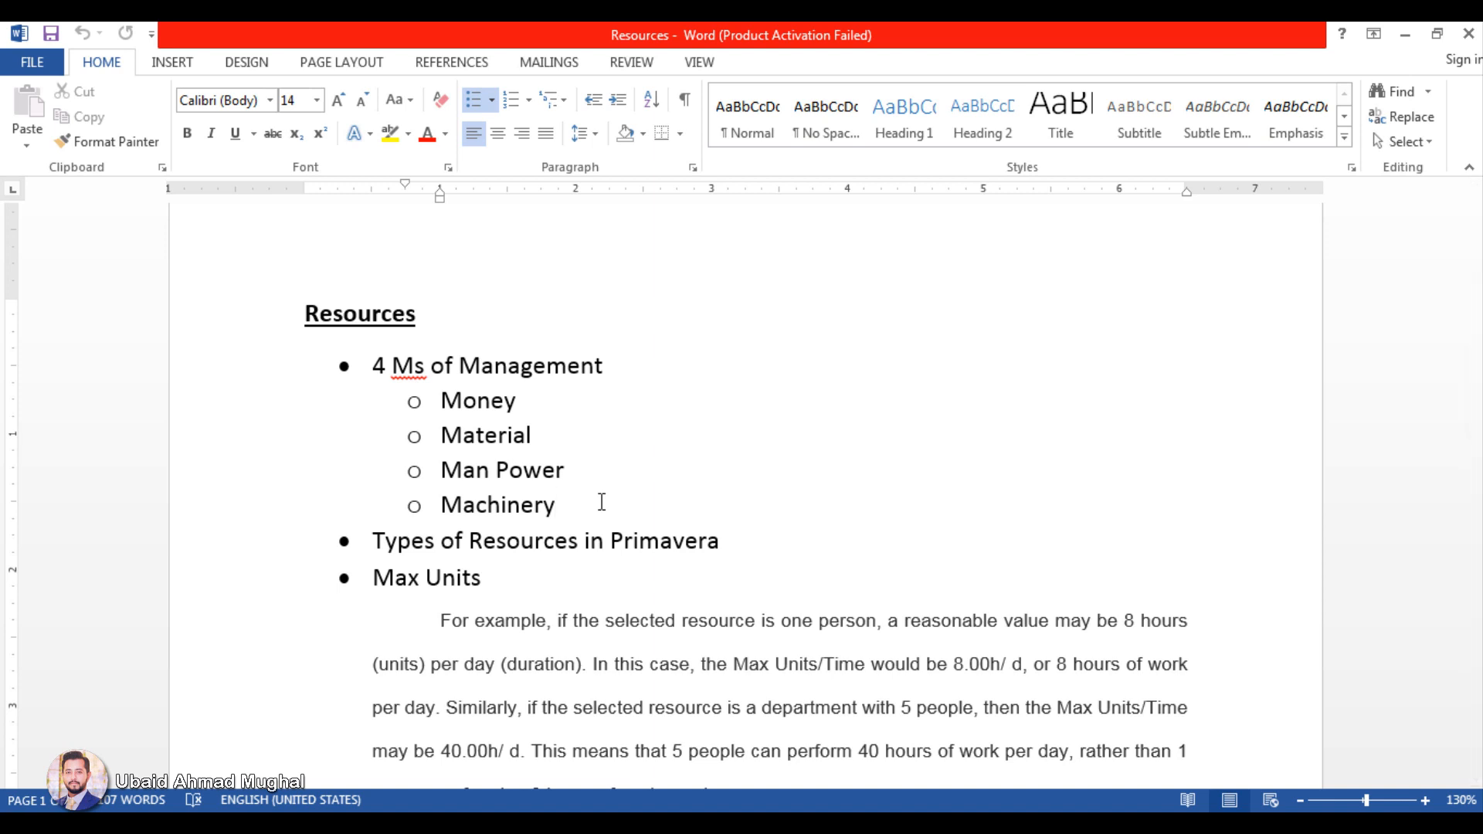
# Step: Highlight the Types of Resources in Primavera bullet and compare it with the 4 Ms items
pyautogui.moveTo(375, 541); pyautogui.dragTo(738, 543)
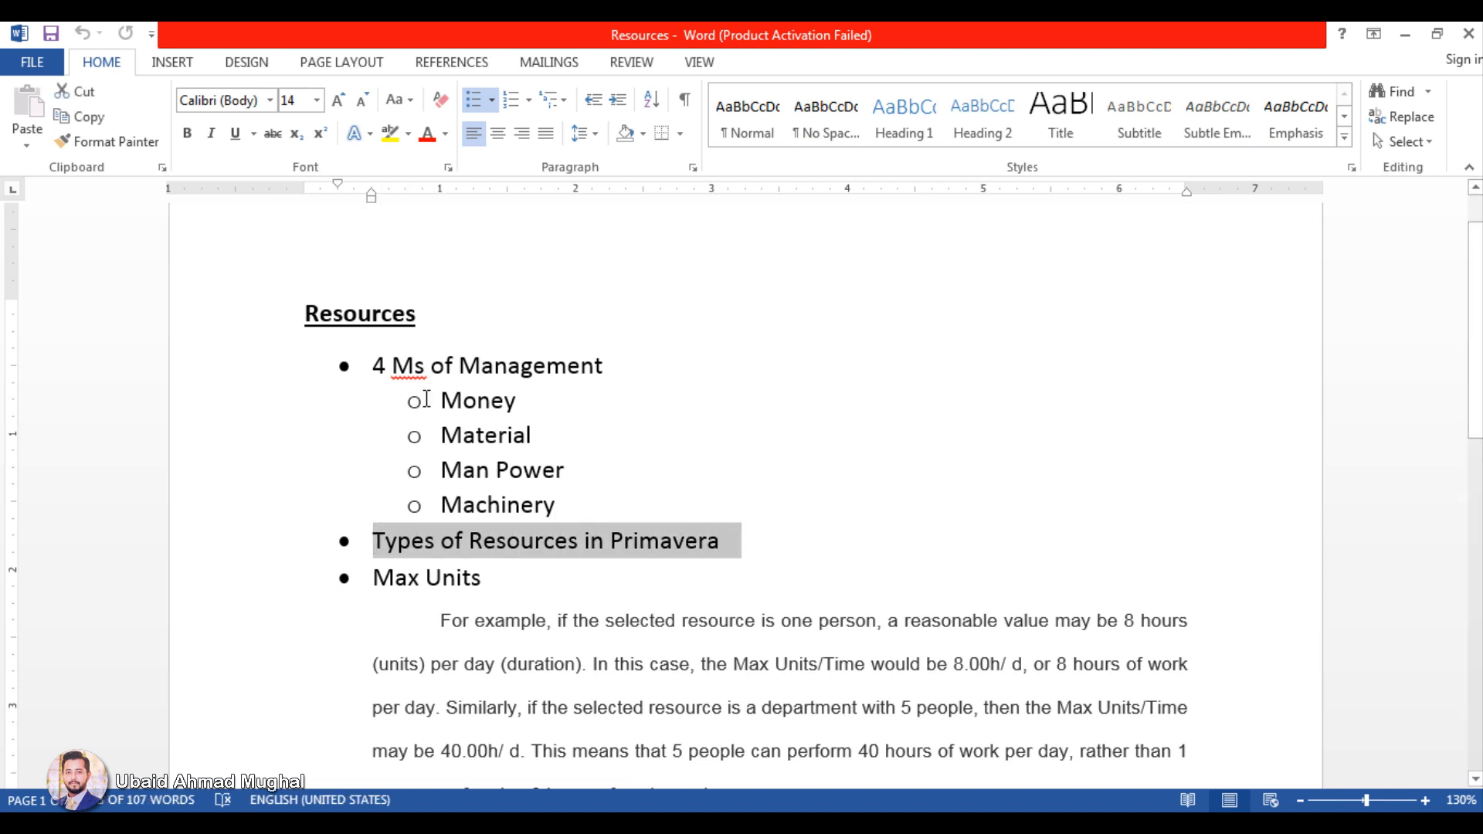
pyautogui.moveTo(438, 400)
pyautogui.mouseDown()
pyautogui.moveTo(580, 463)
pyautogui.moveTo(576, 487)
pyautogui.moveTo(417, 395)
pyautogui.mouseUp()
pyautogui.click(560, 506)
pyautogui.click(496, 470)
pyautogui.moveTo(383, 529); pyautogui.dragTo(721, 540)
pyautogui.click(697, 545)
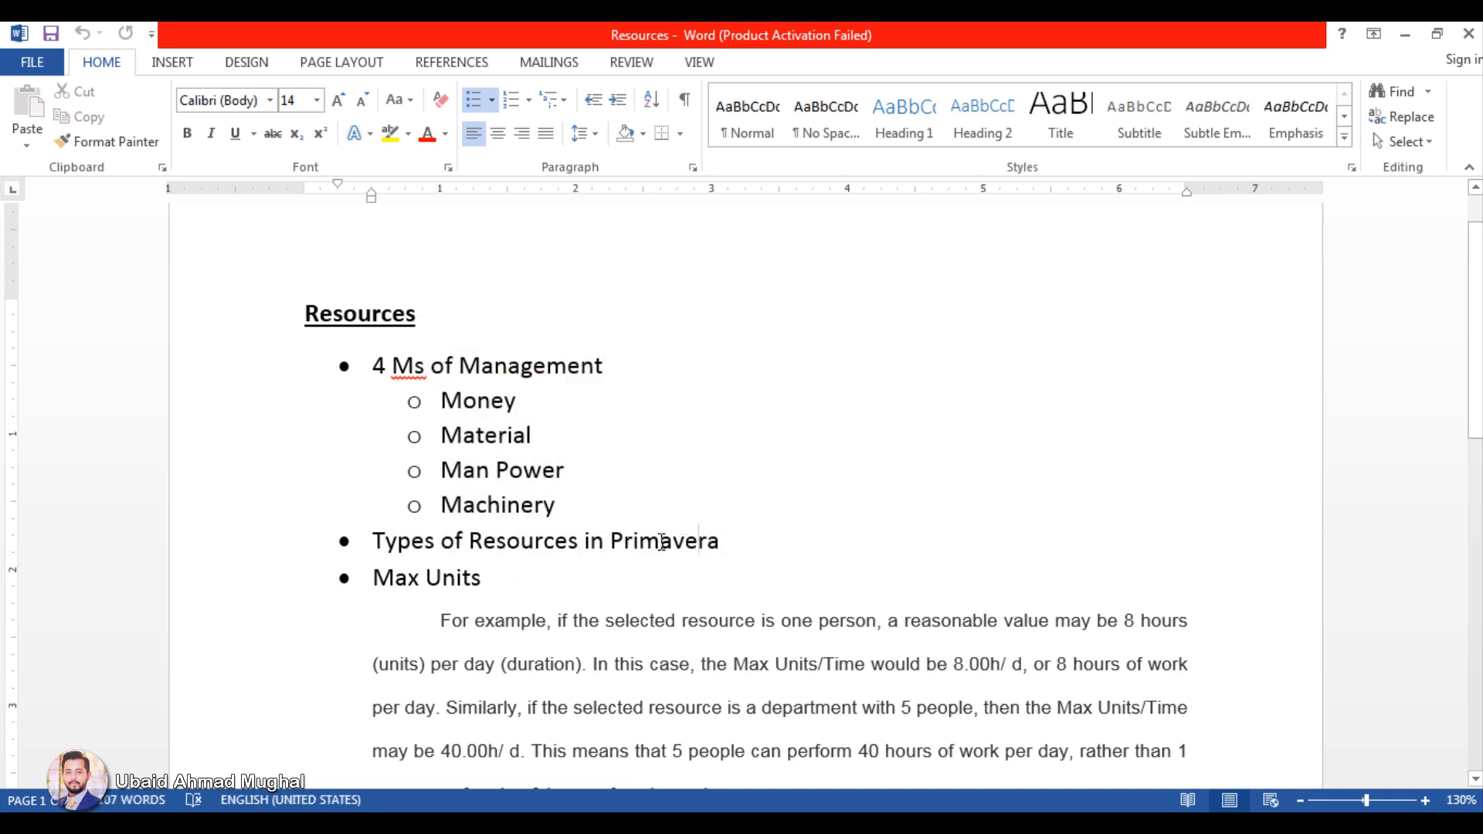
# Step: Switch to Primavera, return to the 2 Kanal House project's Activities view and enlarge the activity table
pyautogui.click(367, 820)
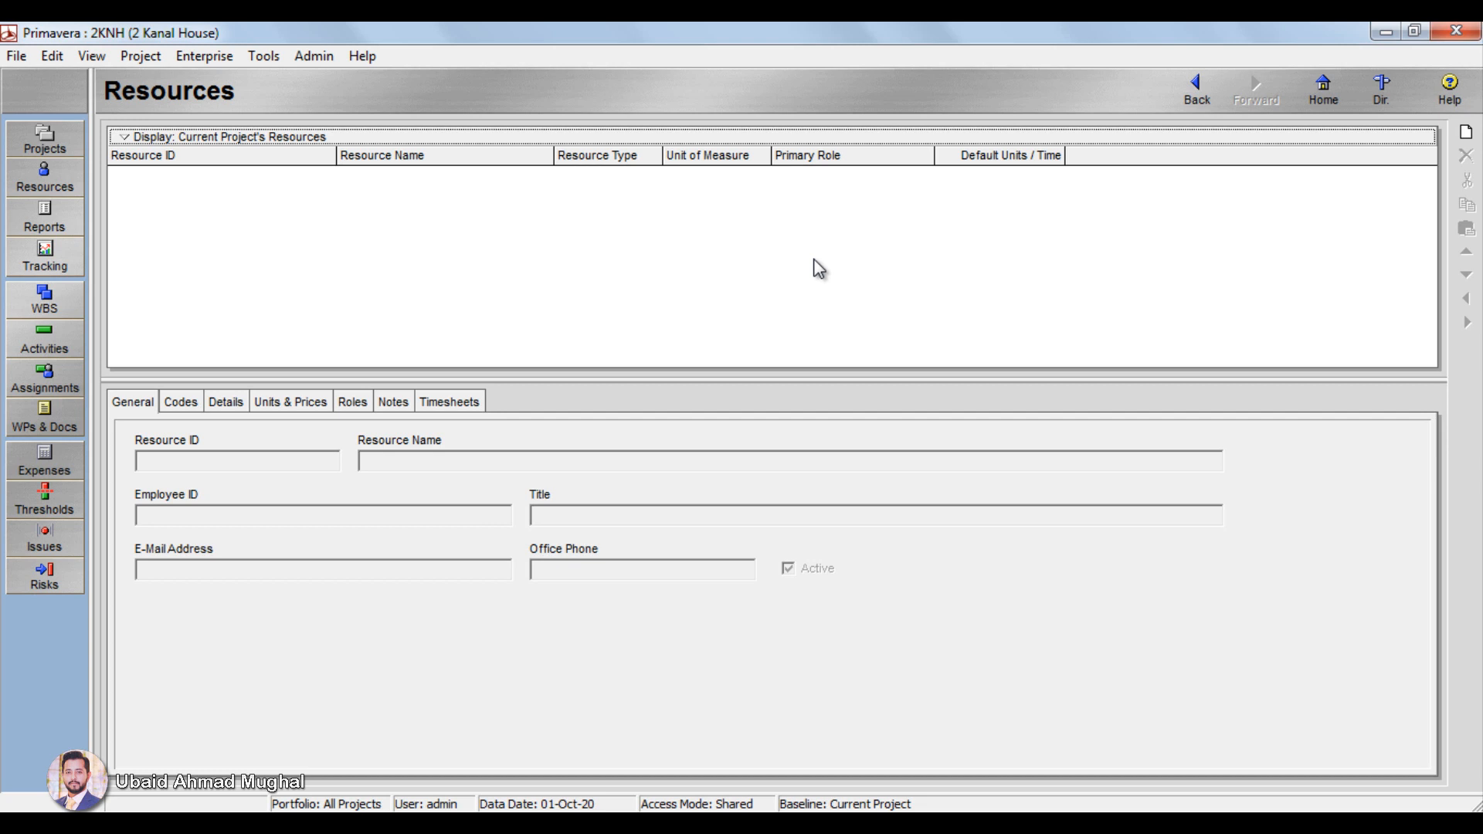
pyautogui.click(201, 56)
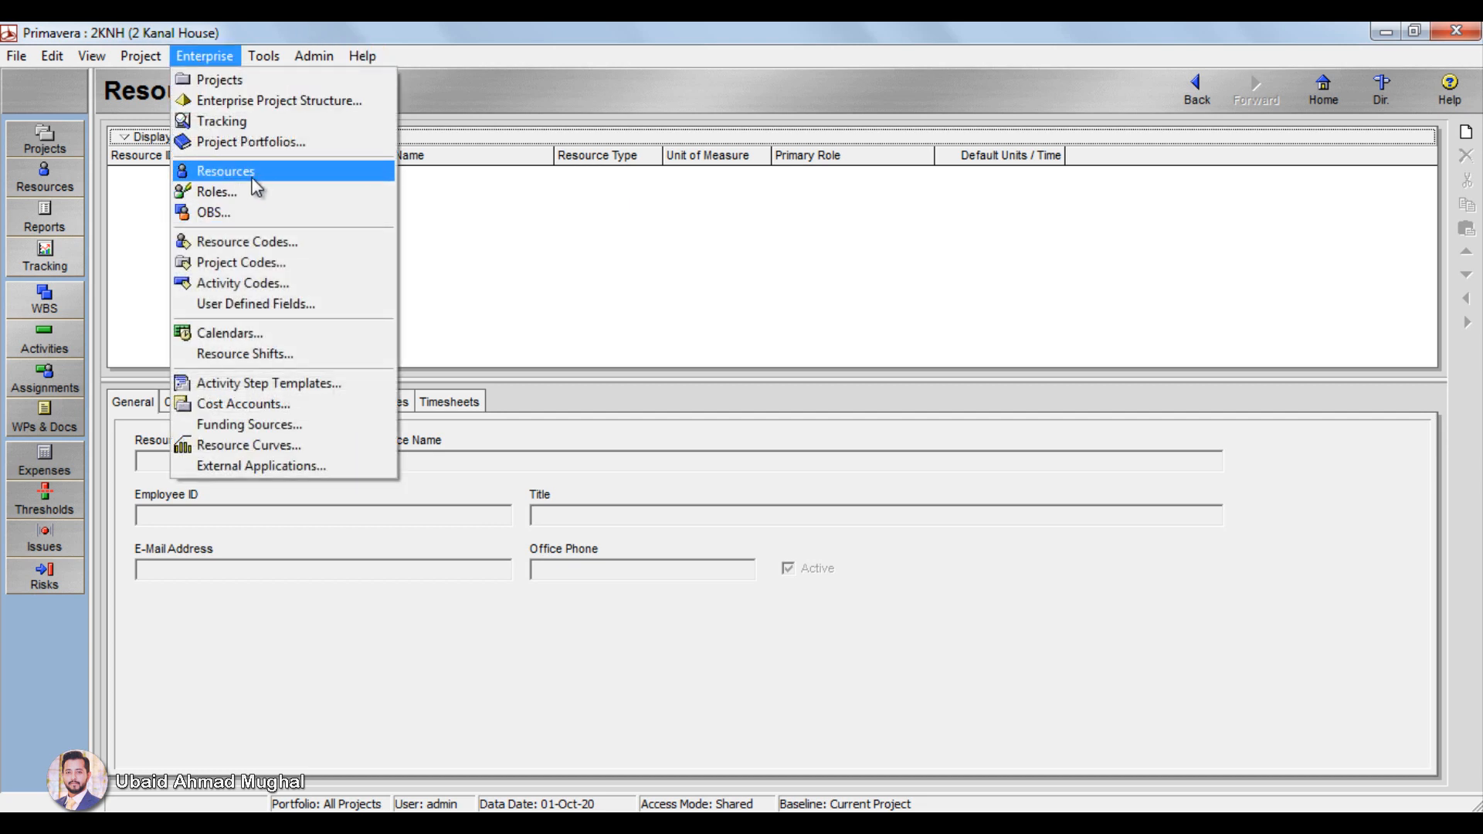
pyautogui.click(652, 222)
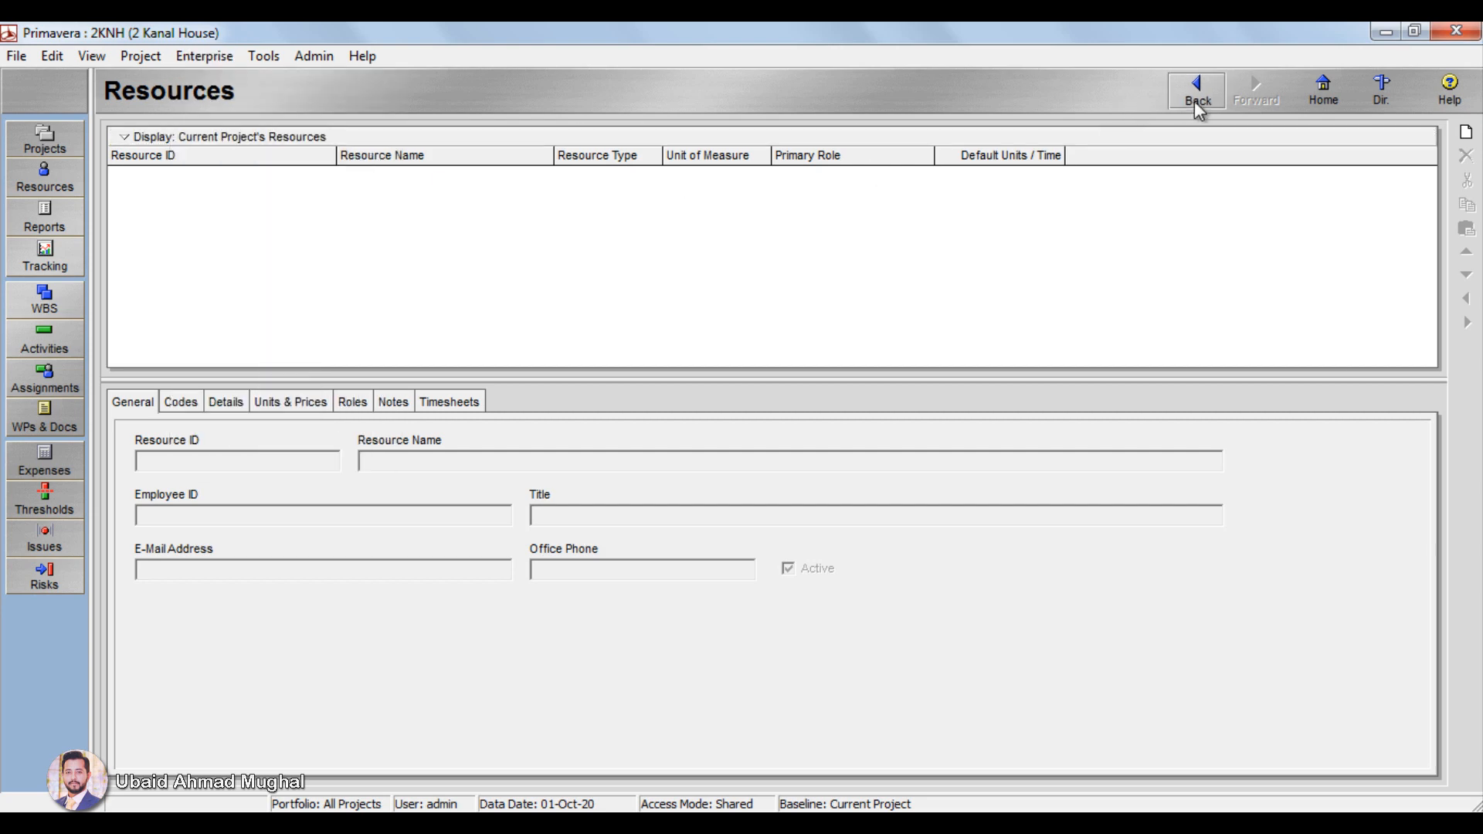
pyautogui.click(1195, 92)
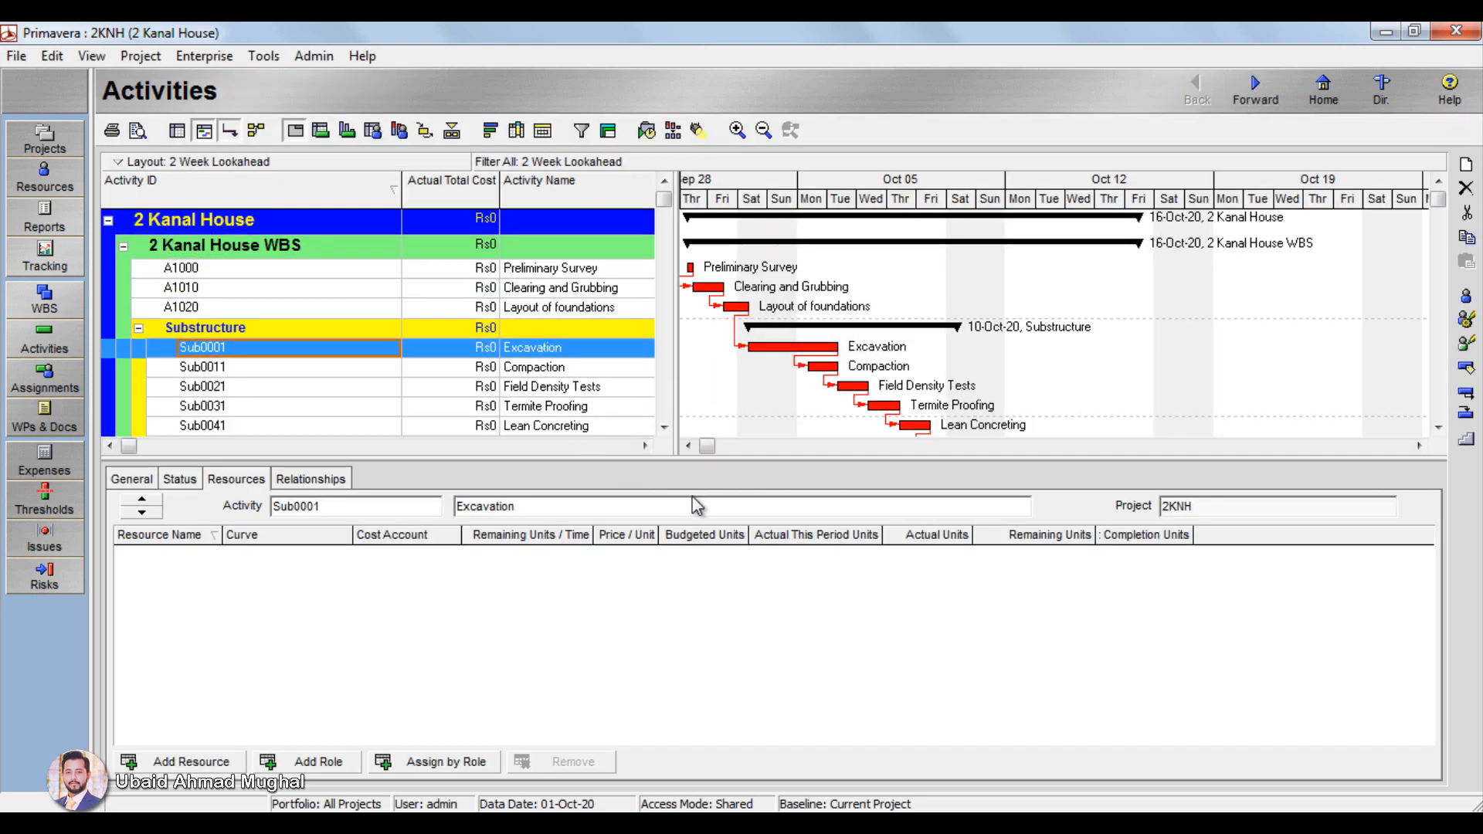
pyautogui.moveTo(705, 457); pyautogui.dragTo(704, 539)
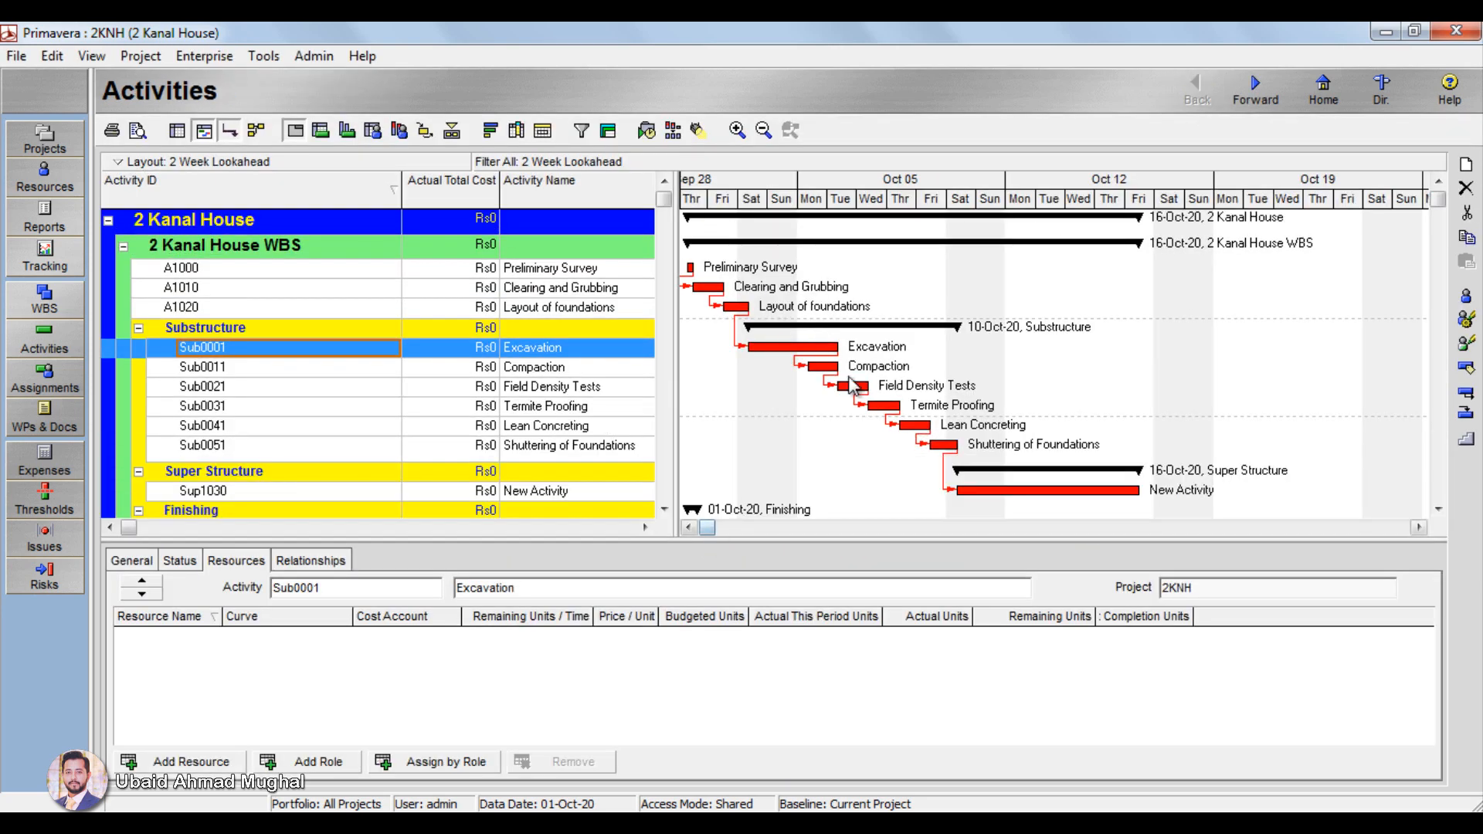
pyautogui.scroll(1, 772, 328)
# Step: Open the enterprise Resources view and filter it by All Resources
pyautogui.click(204, 57)
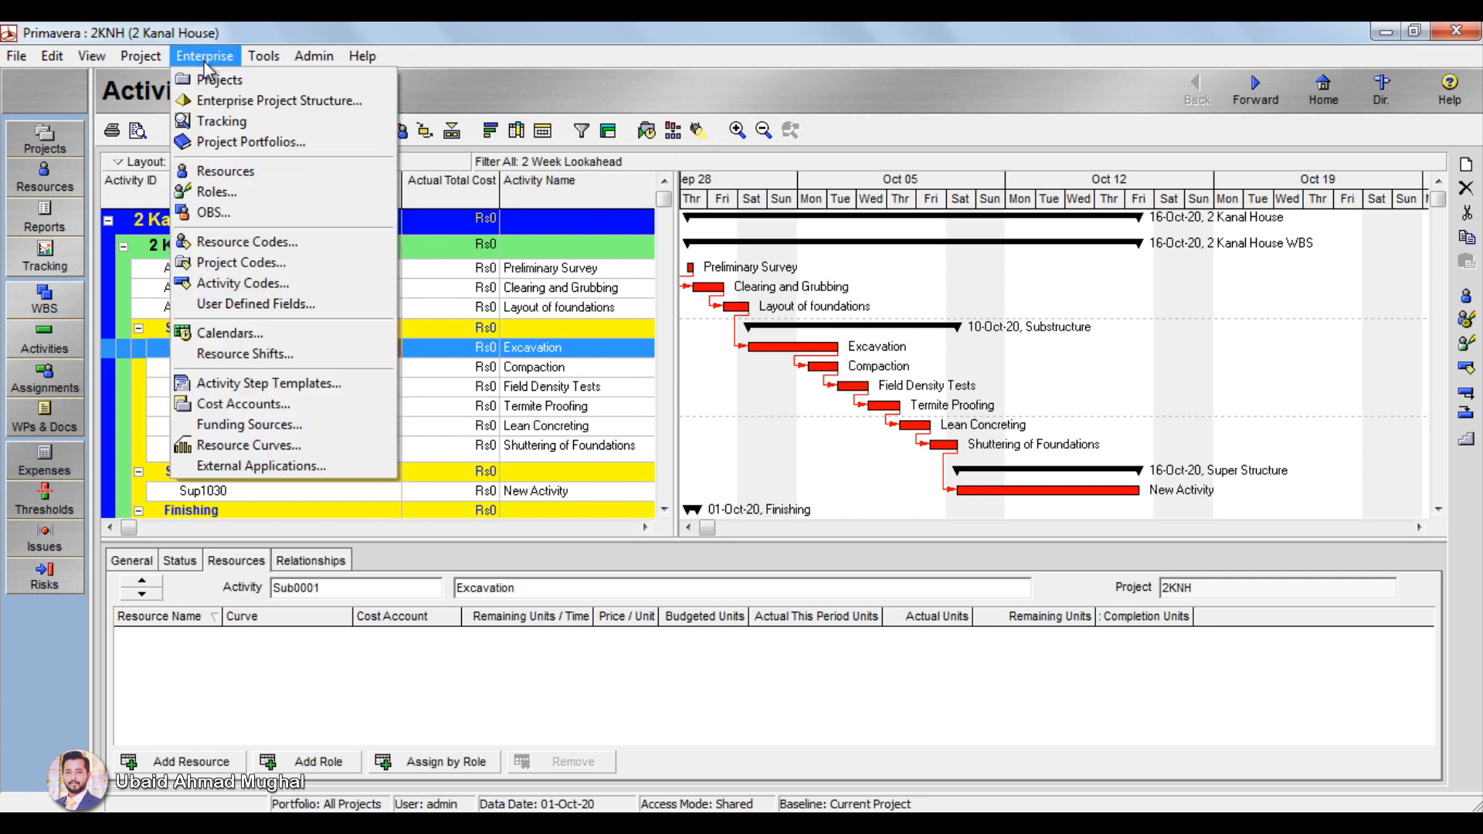
pyautogui.click(313, 171)
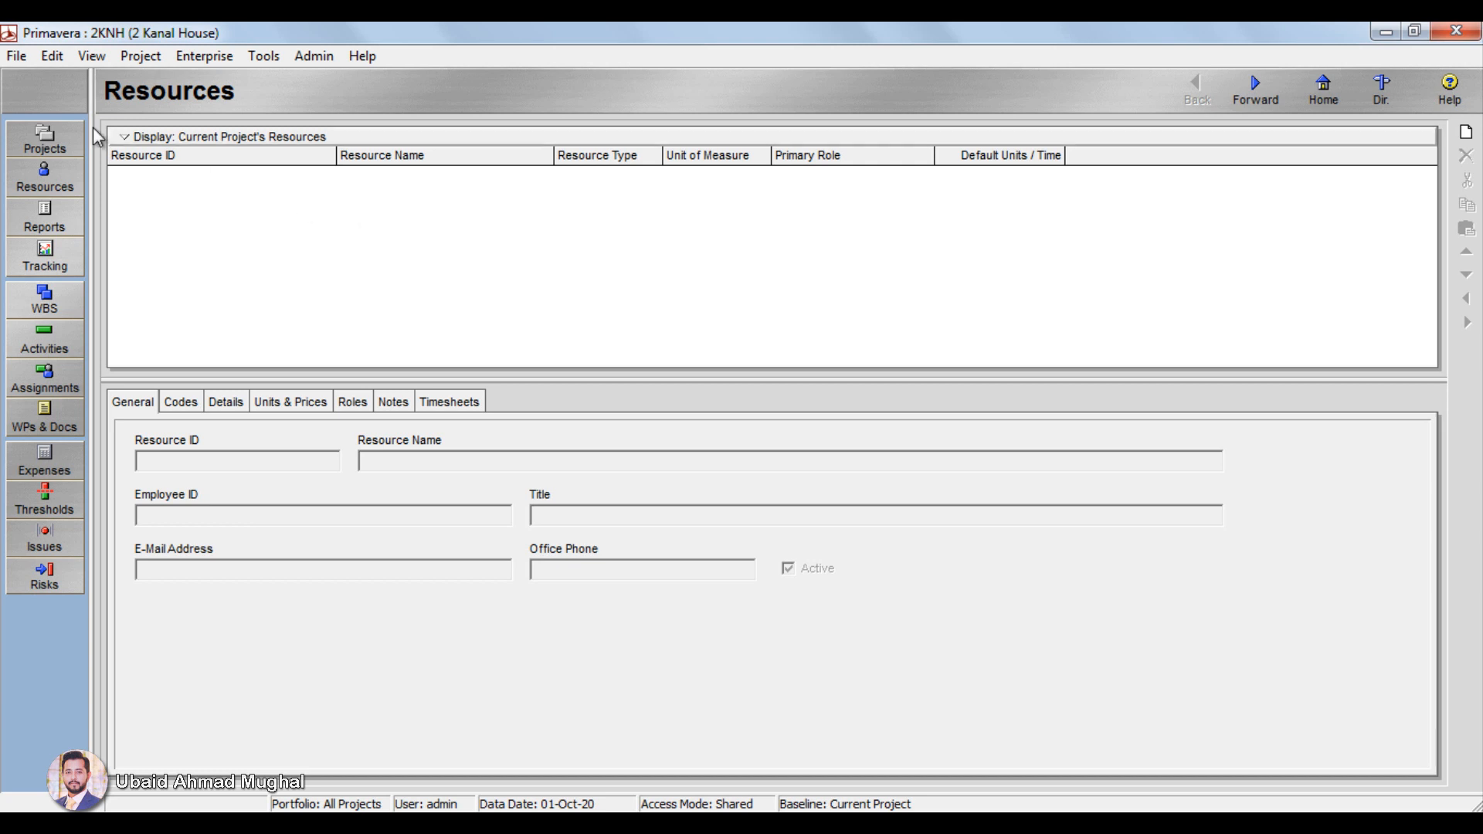
pyautogui.click(150, 136)
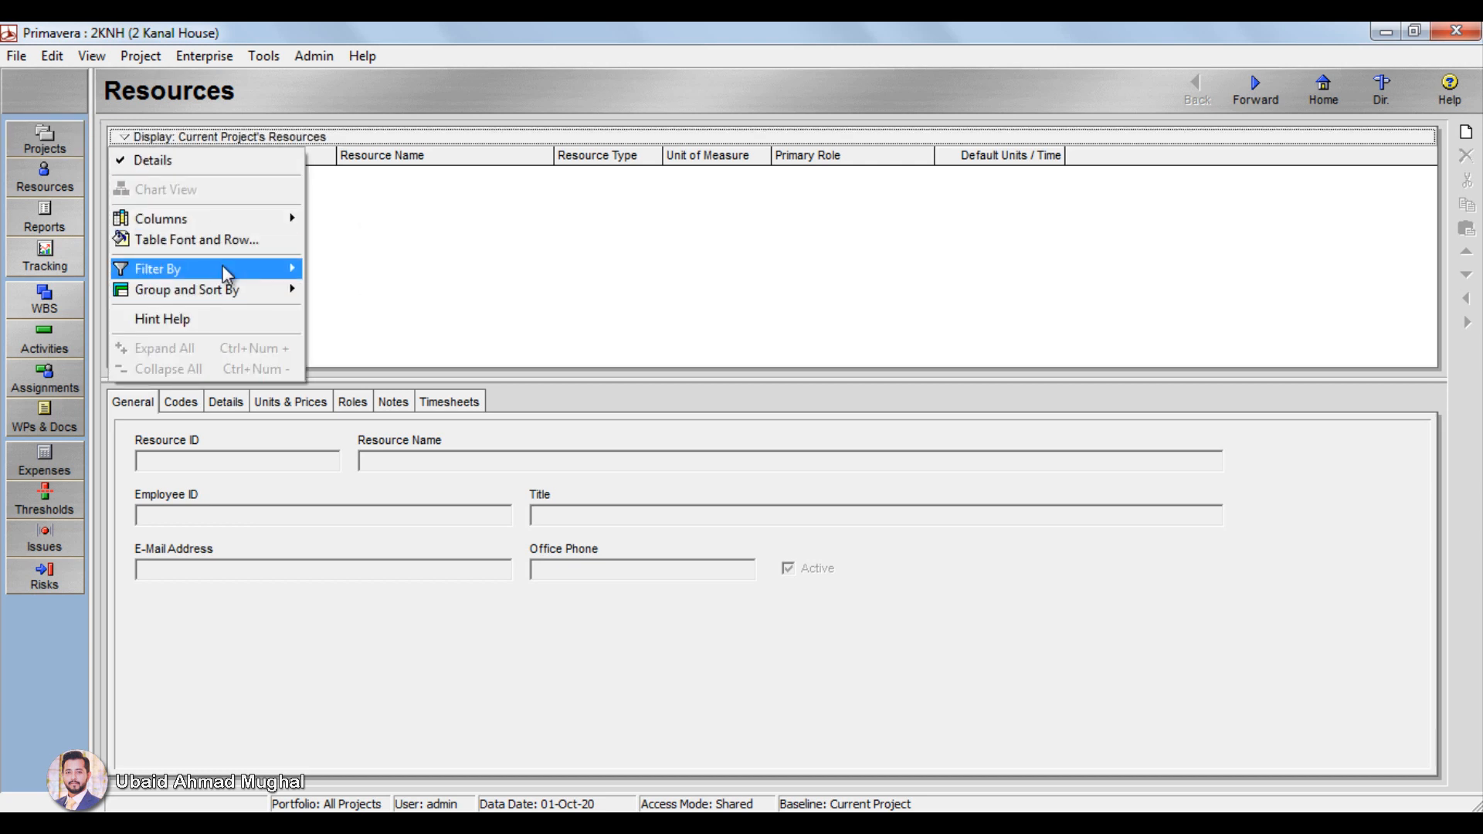
pyautogui.moveTo(221, 267)
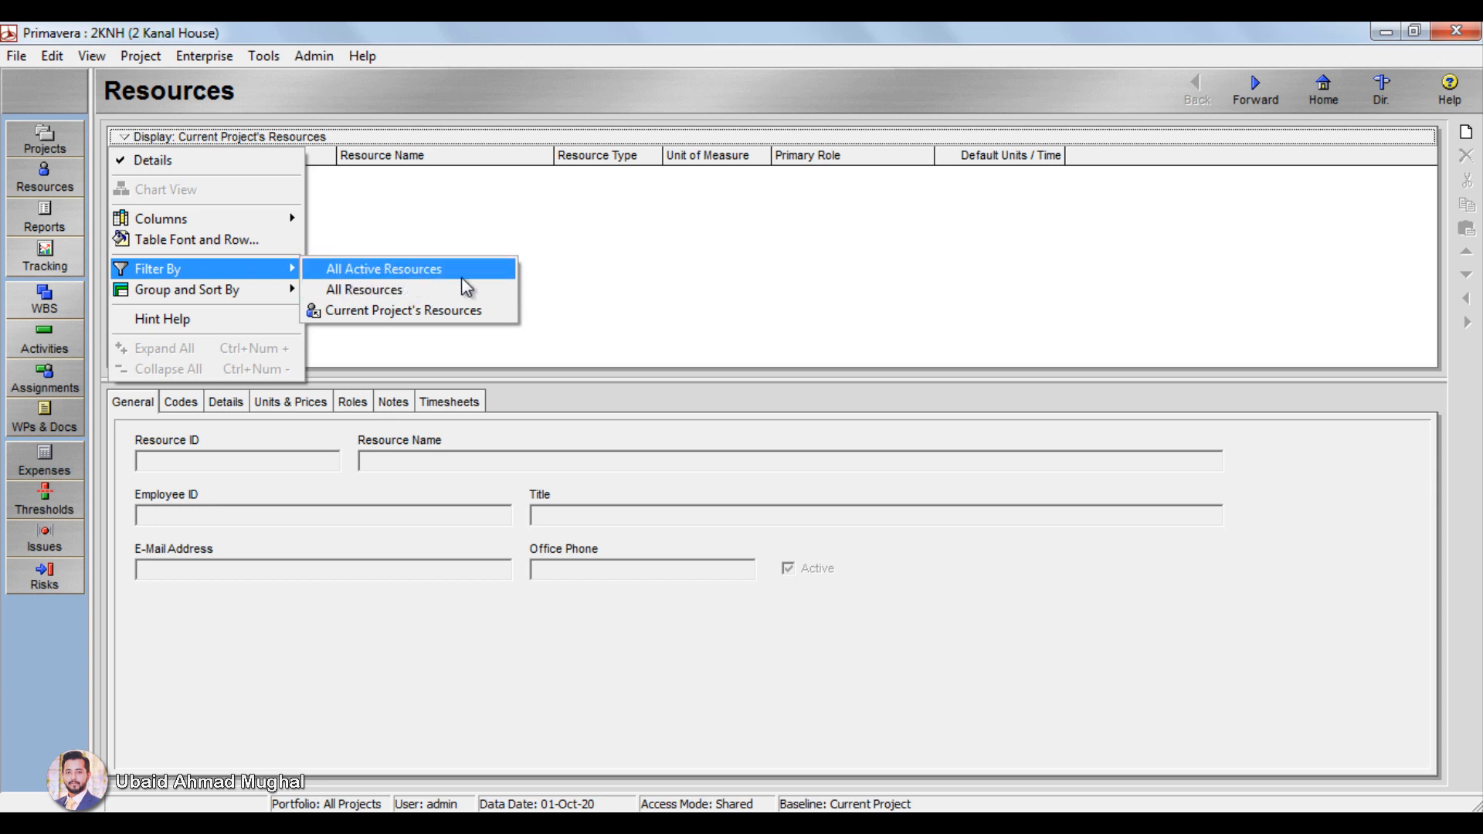
pyautogui.click(424, 289)
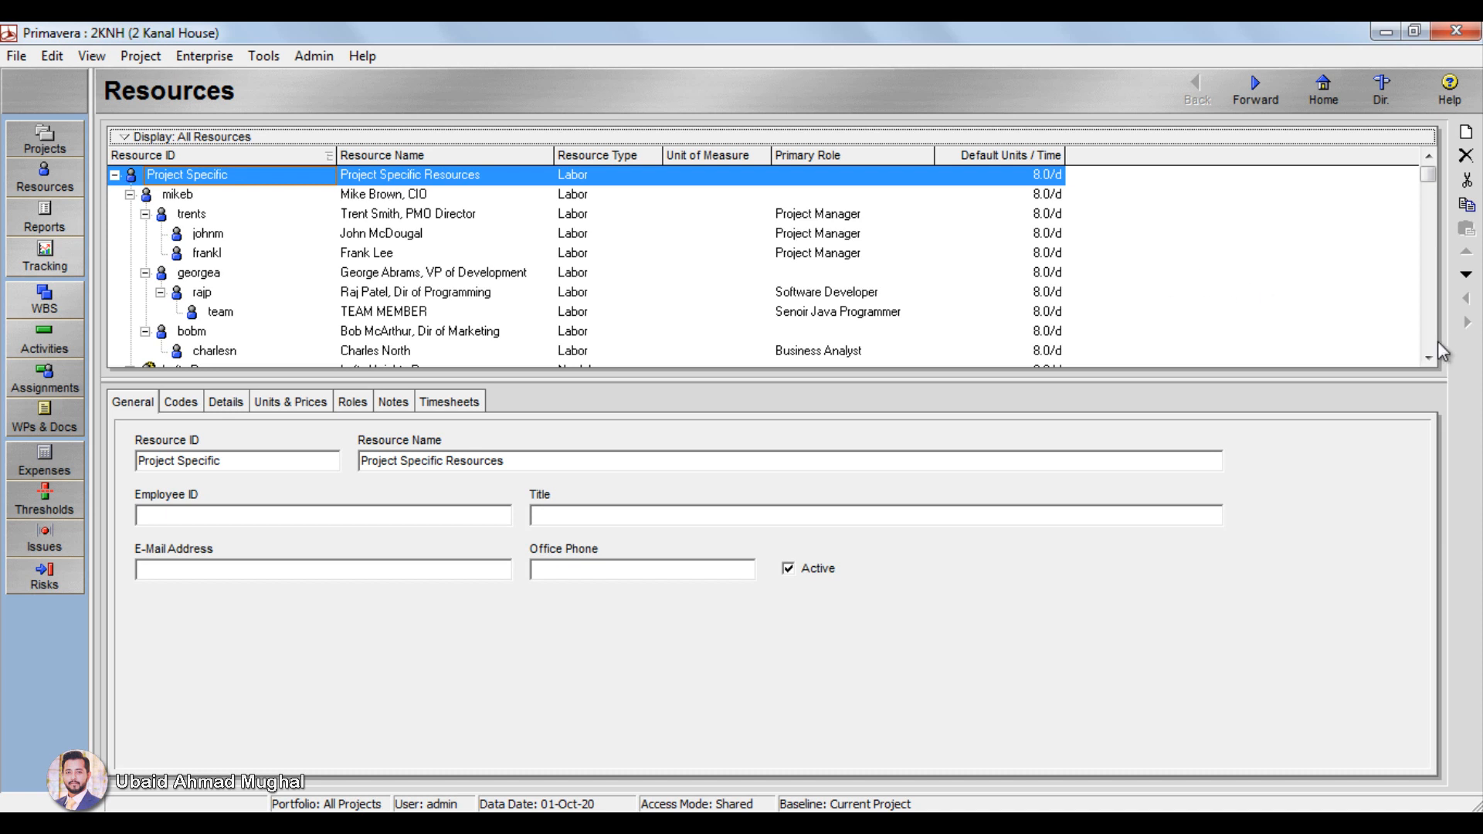
# Step: Browse the resource list down to the Division 02 crews and return to the first entry
pyautogui.click(1427, 359)
pyautogui.click(1427, 359)
pyautogui.click(1427, 359)
pyautogui.click(1428, 359)
pyautogui.click(1427, 359)
pyautogui.click(1427, 359)
pyautogui.click(1427, 360)
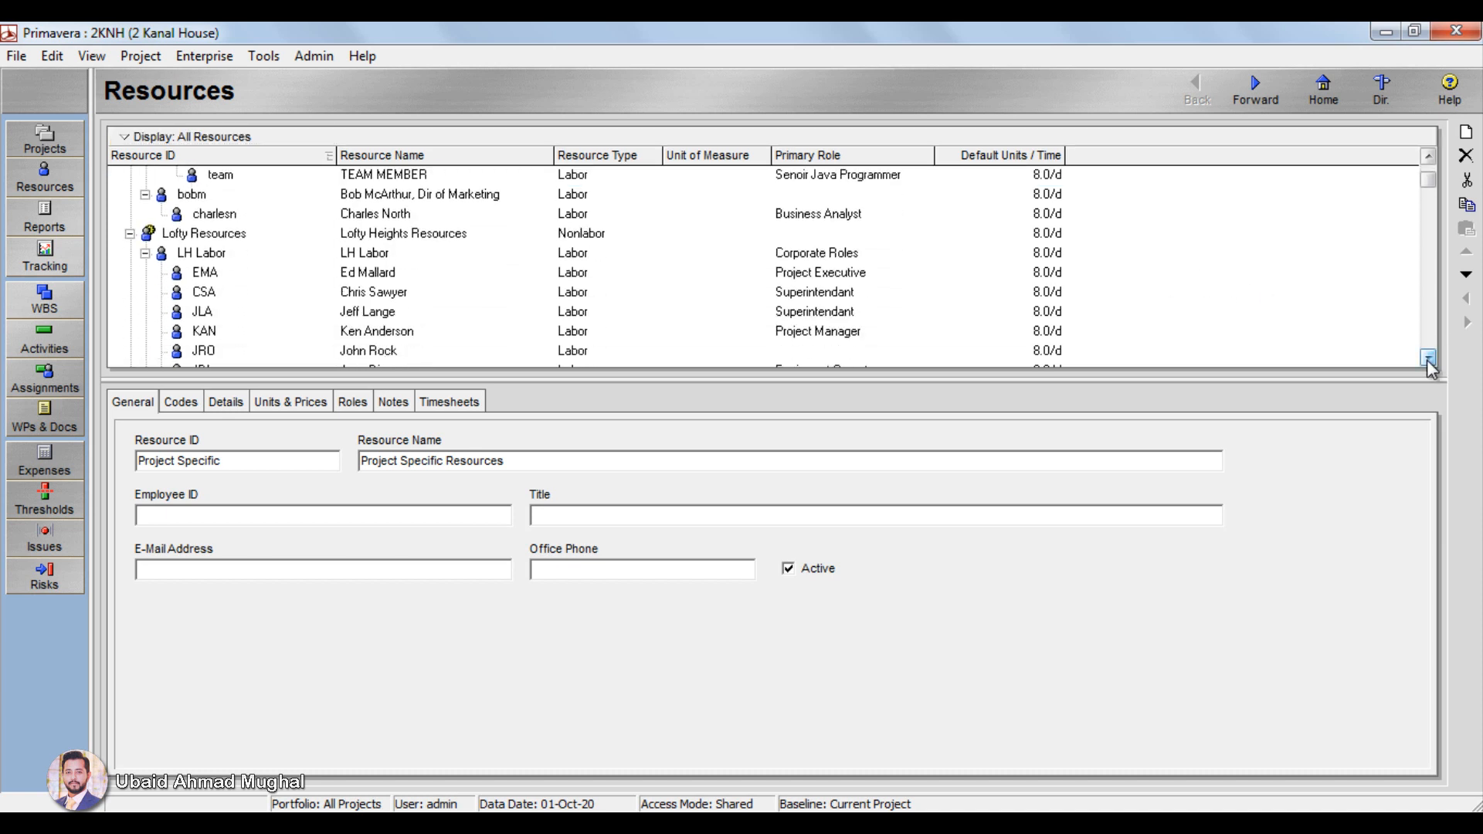
pyautogui.click(1427, 359)
pyautogui.click(1427, 359)
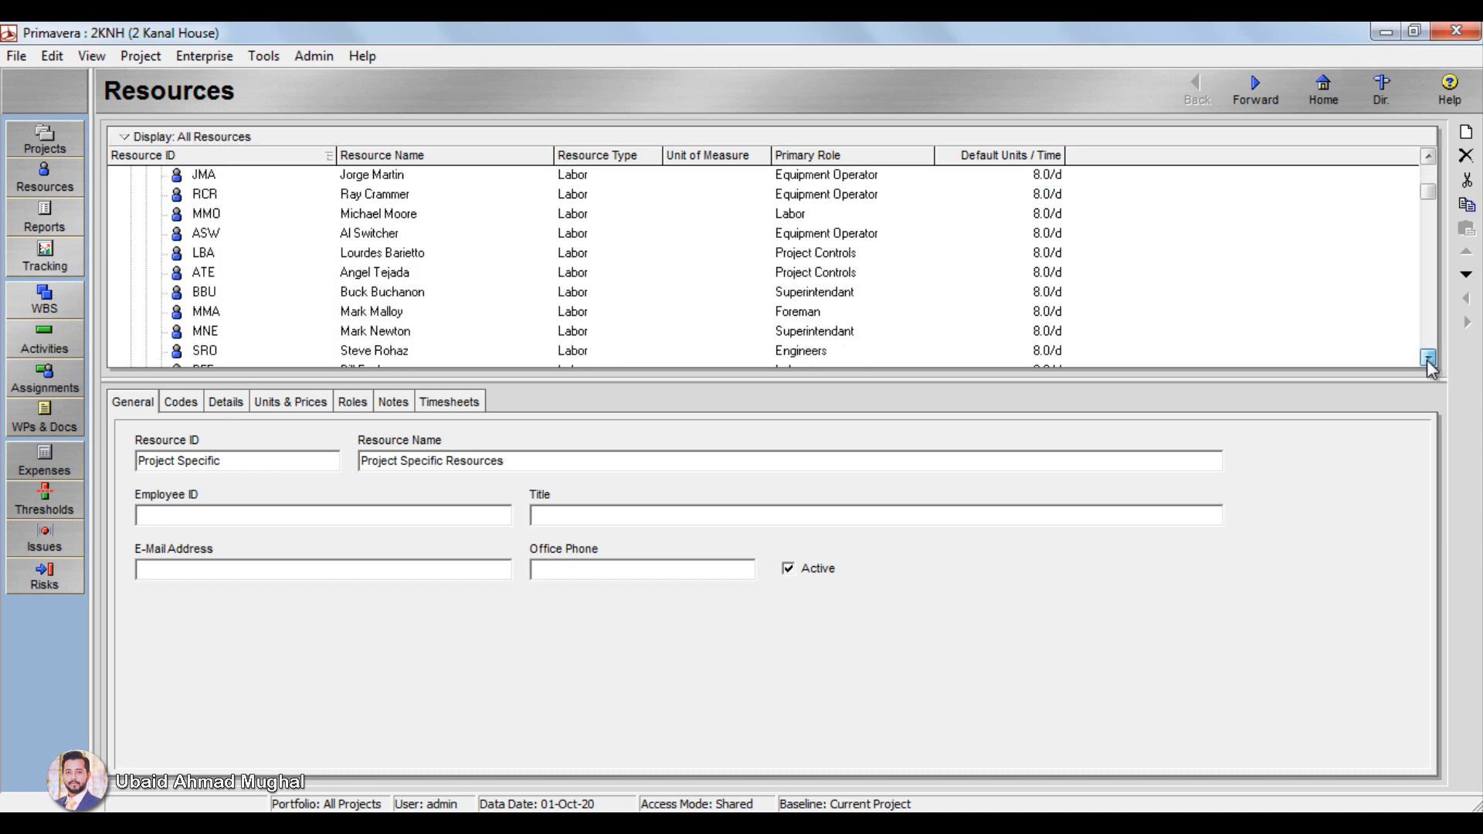
pyautogui.click(1427, 359)
pyautogui.click(1427, 359)
pyautogui.click(1427, 359)
pyautogui.click(1427, 359)
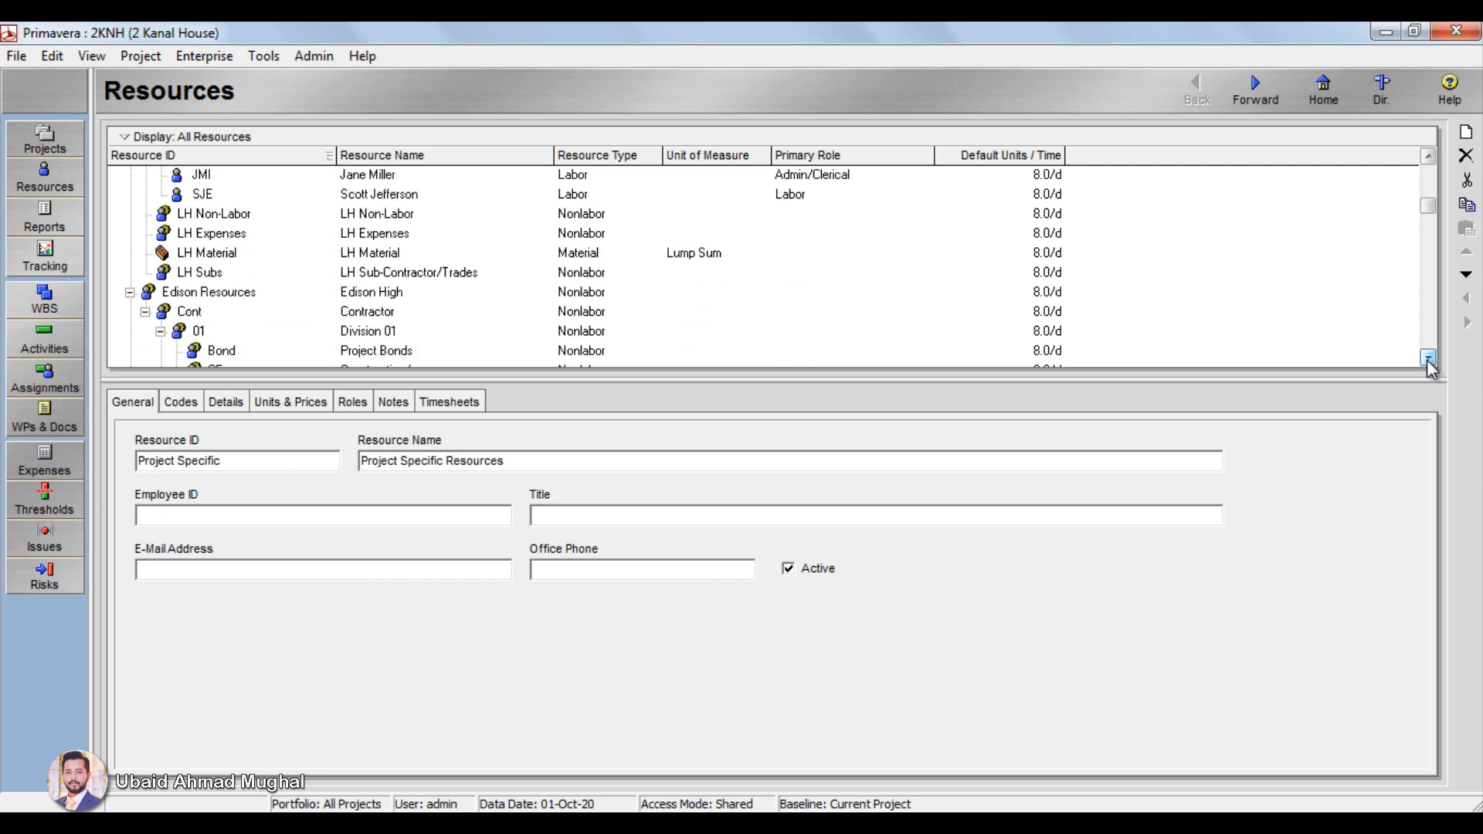
pyautogui.click(1427, 359)
pyautogui.click(1427, 359)
pyautogui.click(1427, 359)
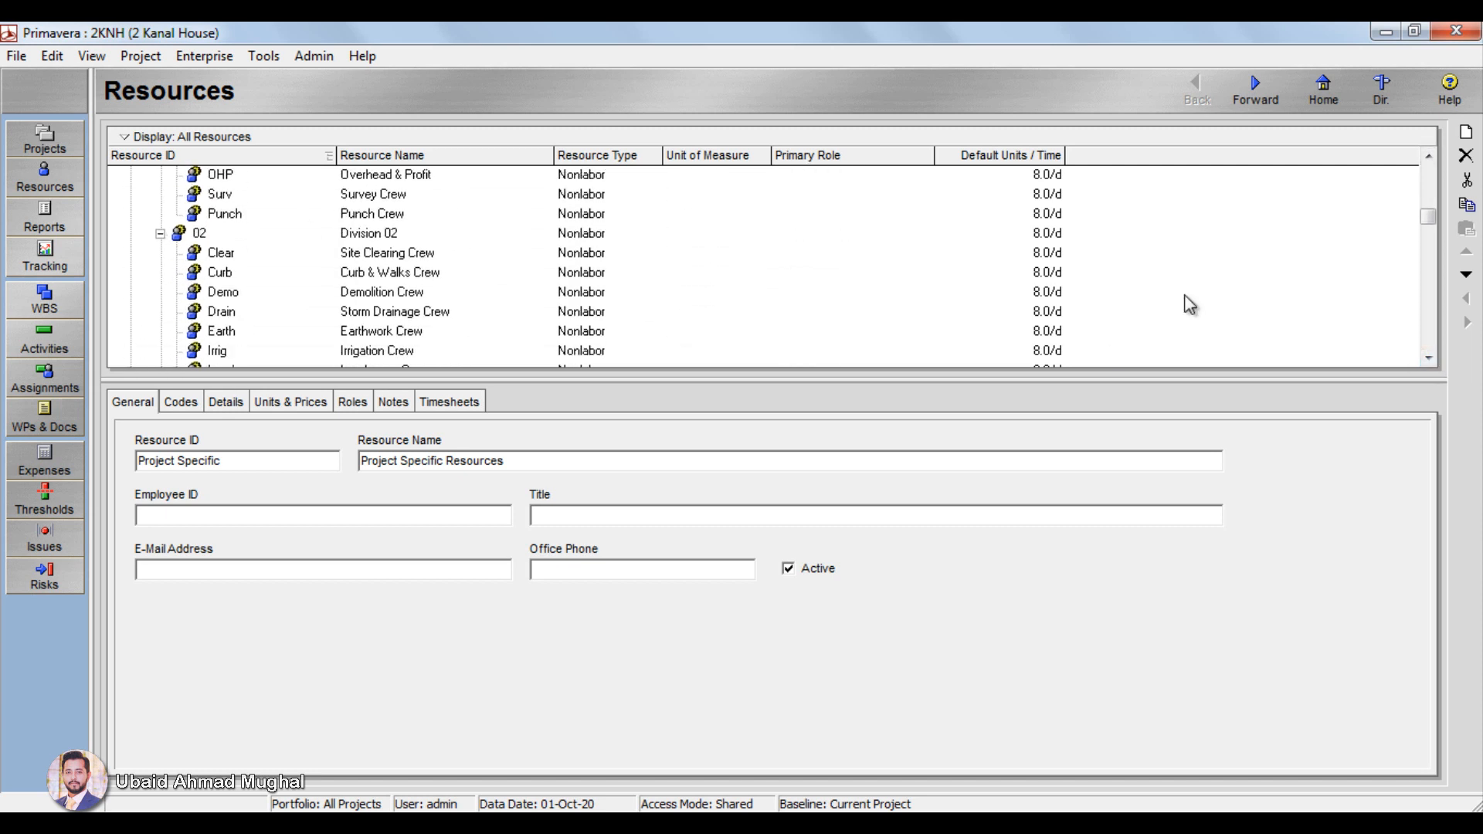
pyautogui.moveTo(1423, 198); pyautogui.dragTo(1431, 156)
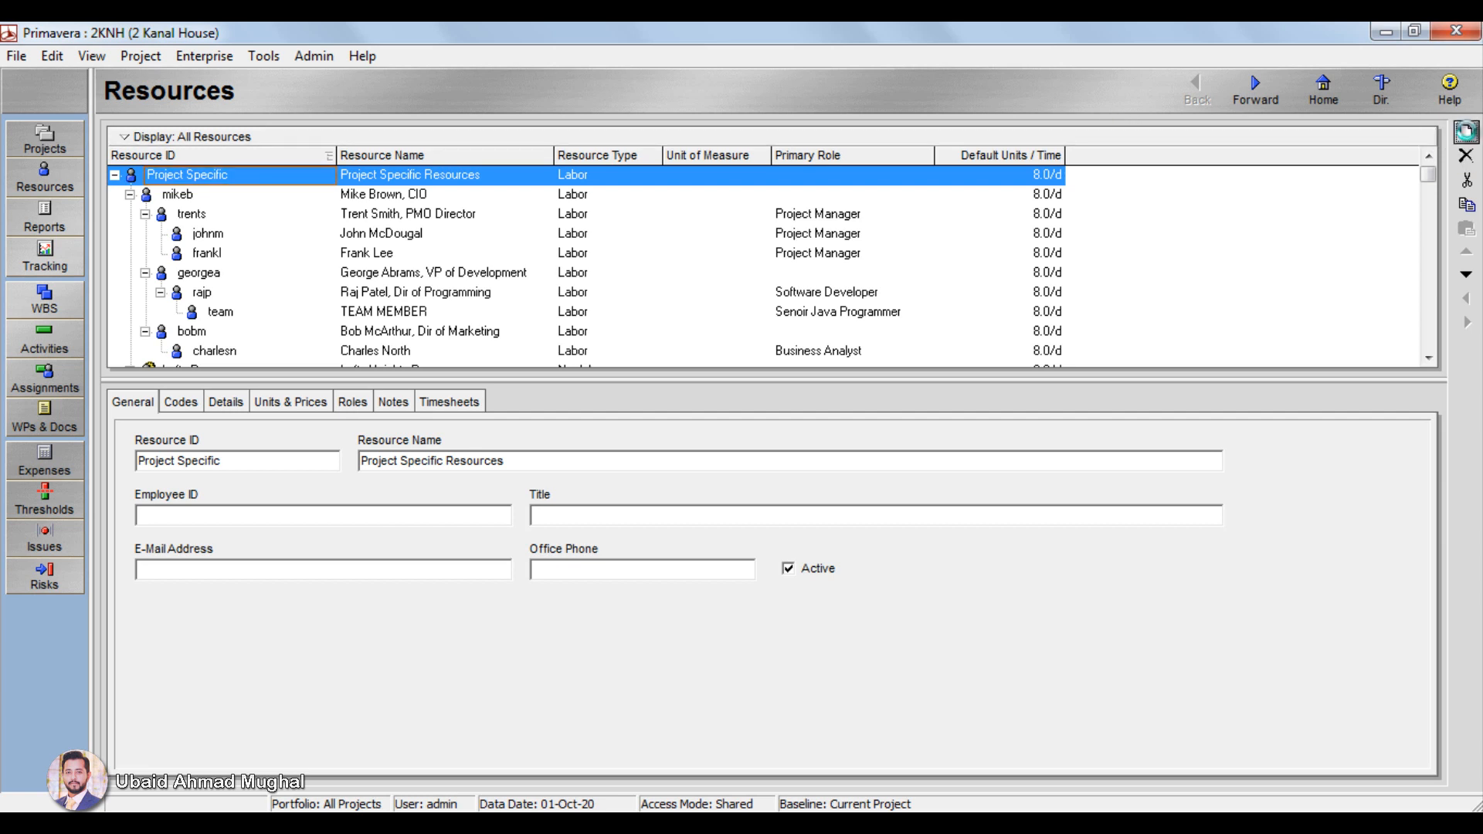
# Step: Add a new resource under Project Specific Resources with the ID L and the name Labor
pyautogui.click(1466, 133)
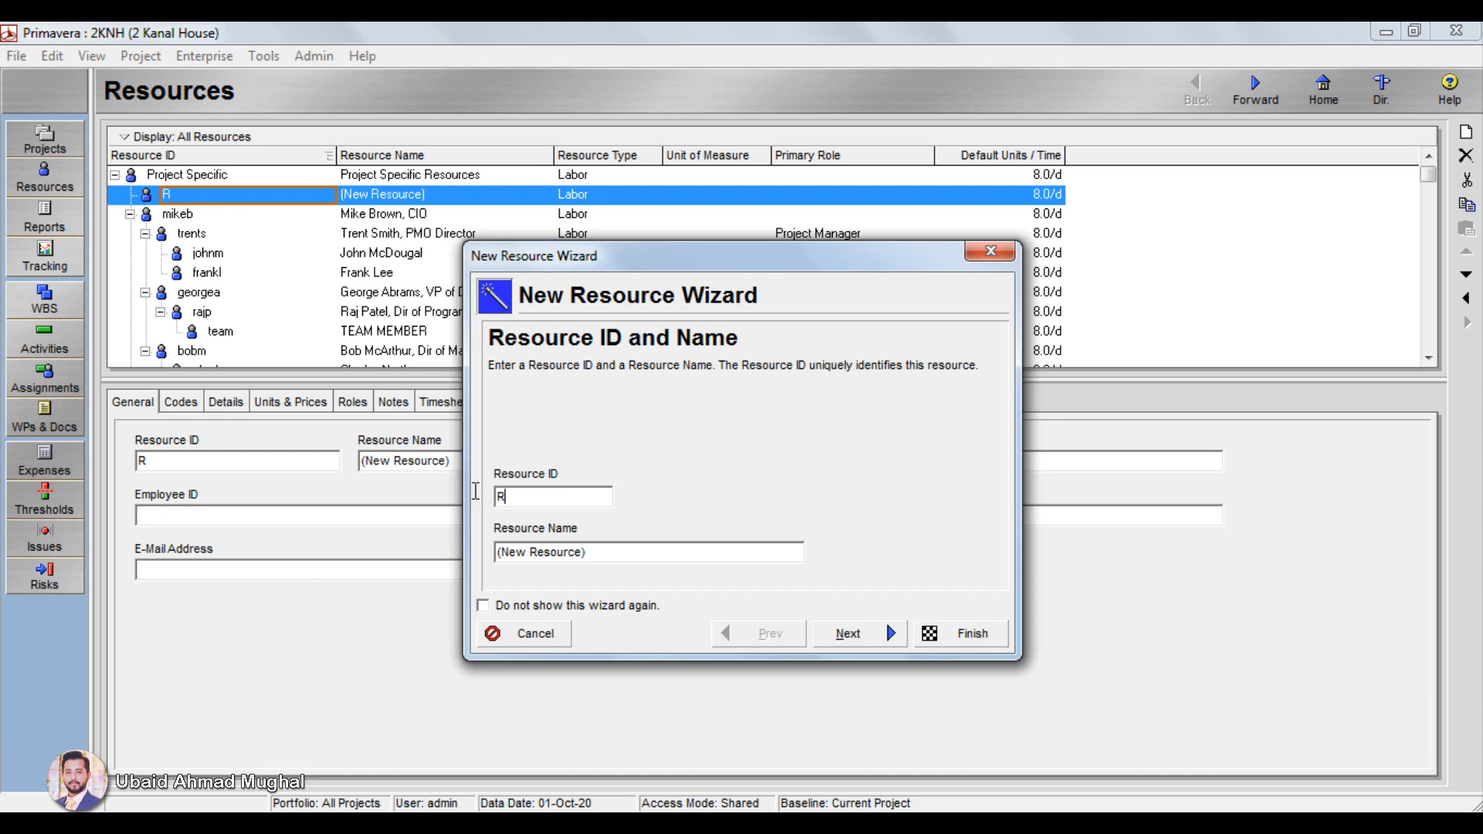
pyautogui.write('ma')
pyautogui.press('BackSpace')
pyautogui.press('BackSpace')
pyautogui.write('k')
pyautogui.press('BackSpace')
pyautogui.write('L')
pyautogui.press('Tab')
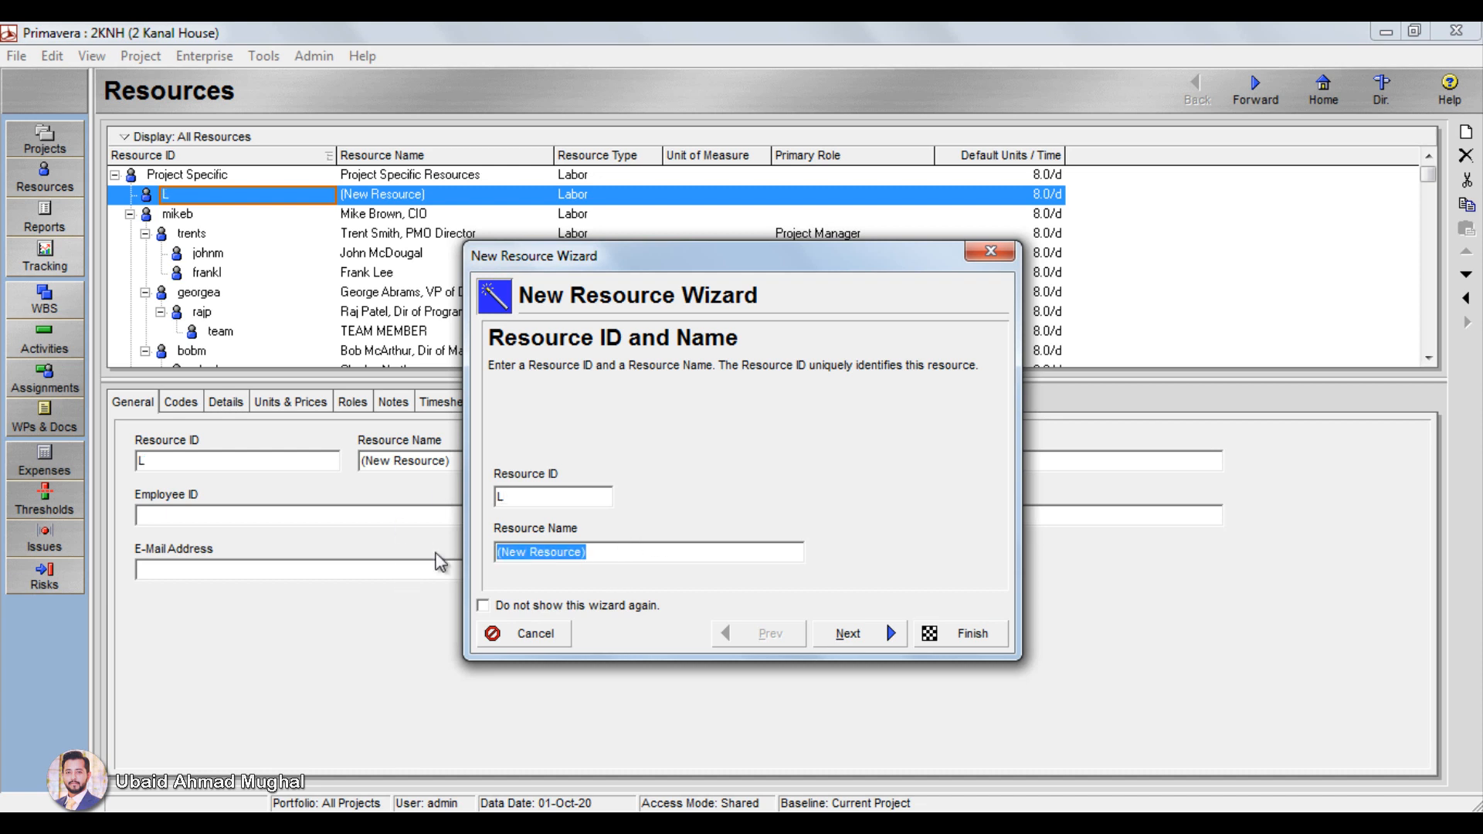
pyautogui.write('Labor')
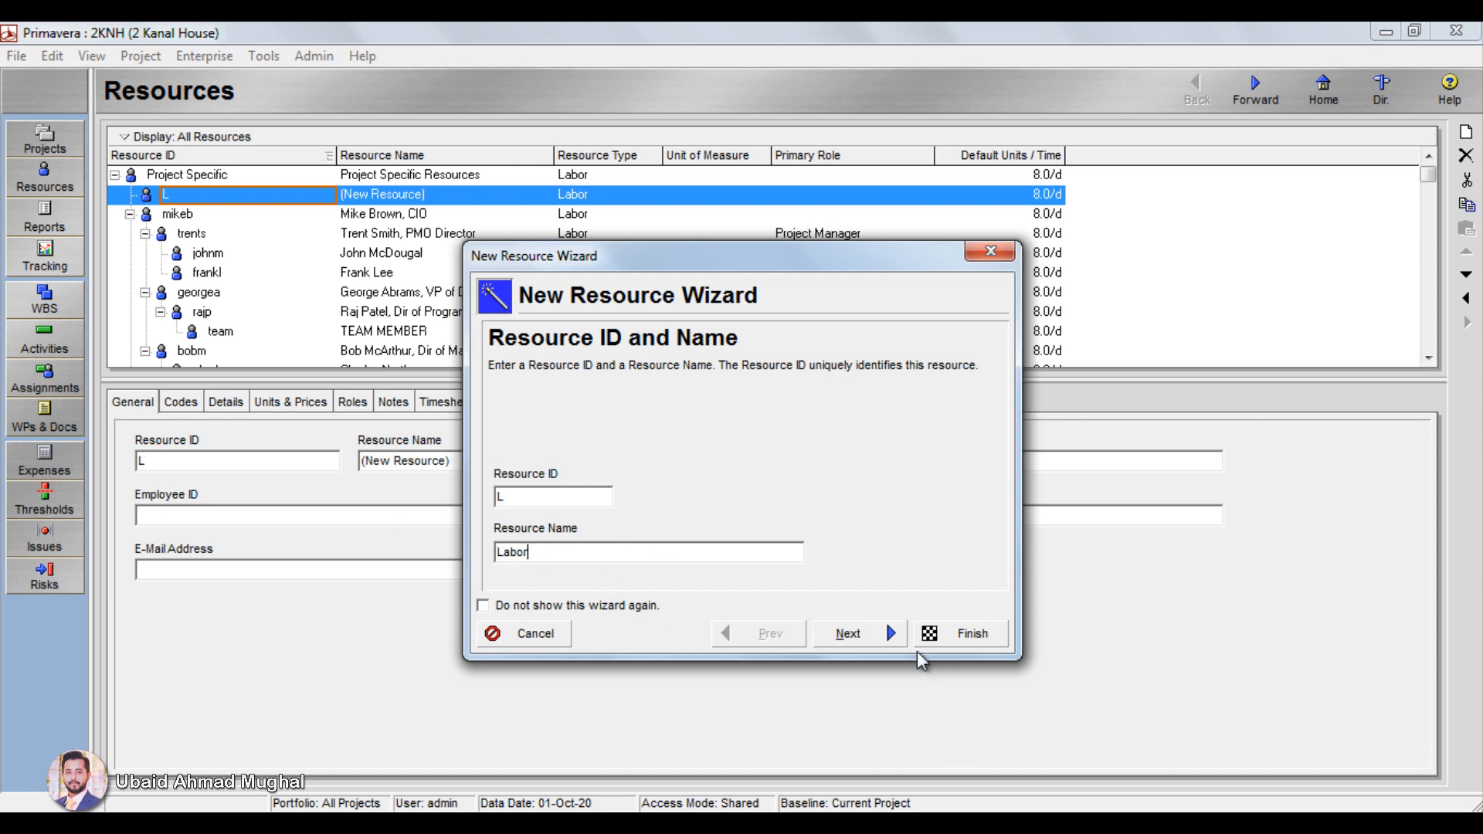
pyautogui.click(891, 641)
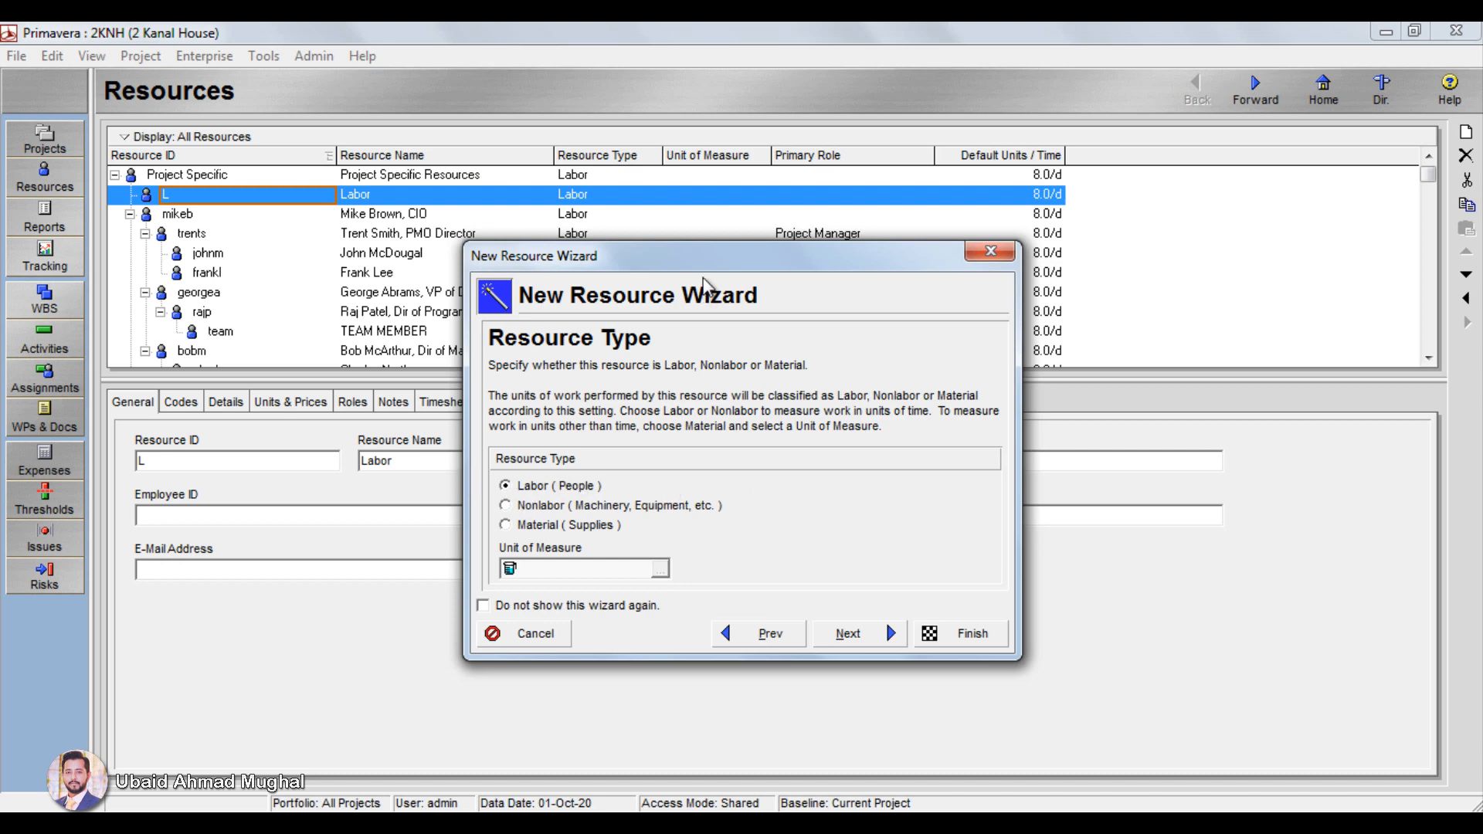
# Step: Set the new resource's type to Labor (People) and proceed to its units and prices
pyautogui.moveTo(704, 267); pyautogui.dragTo(1038, 284)
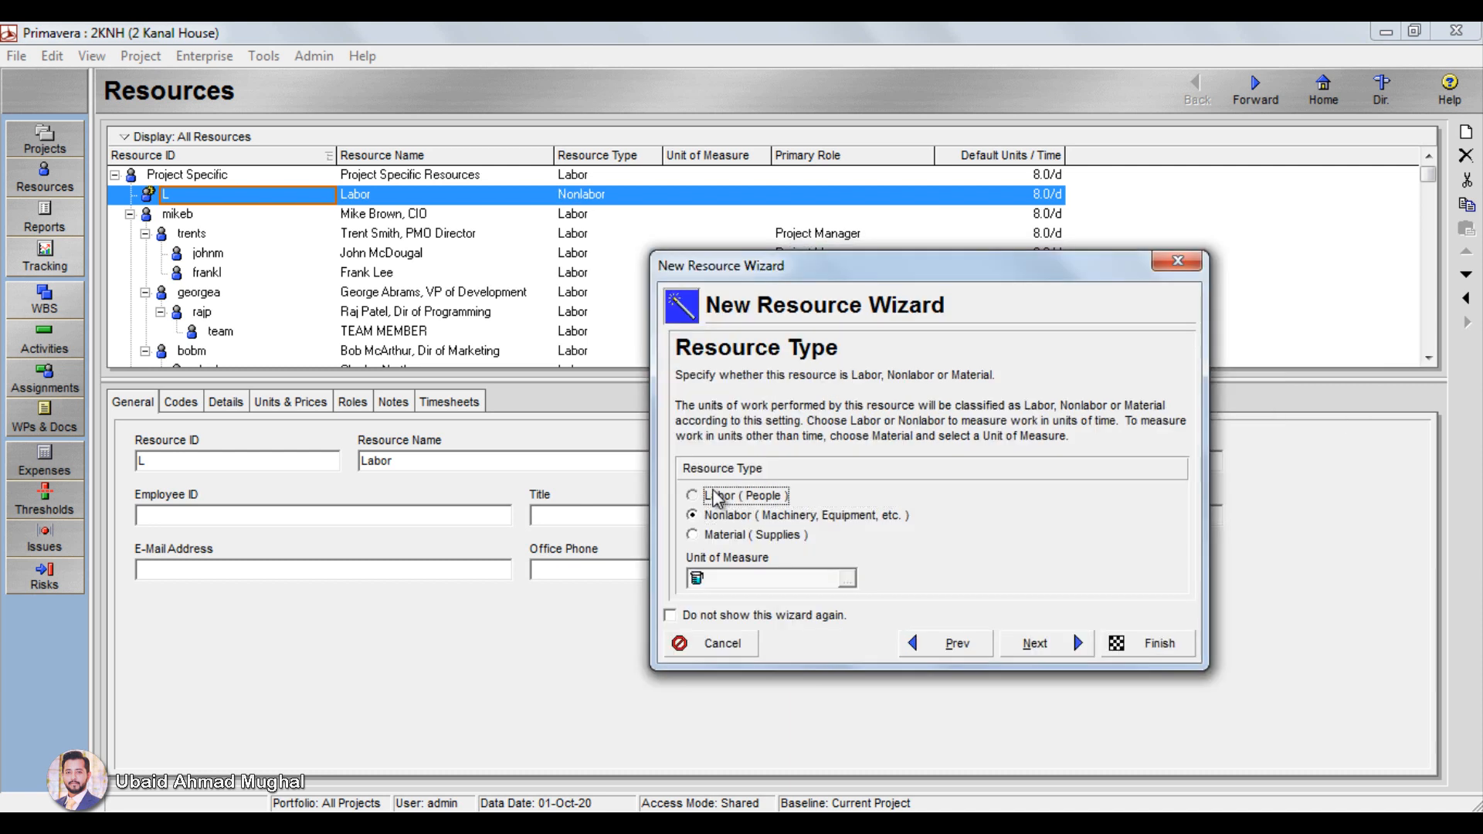
pyautogui.click(738, 495)
pyautogui.click(1033, 650)
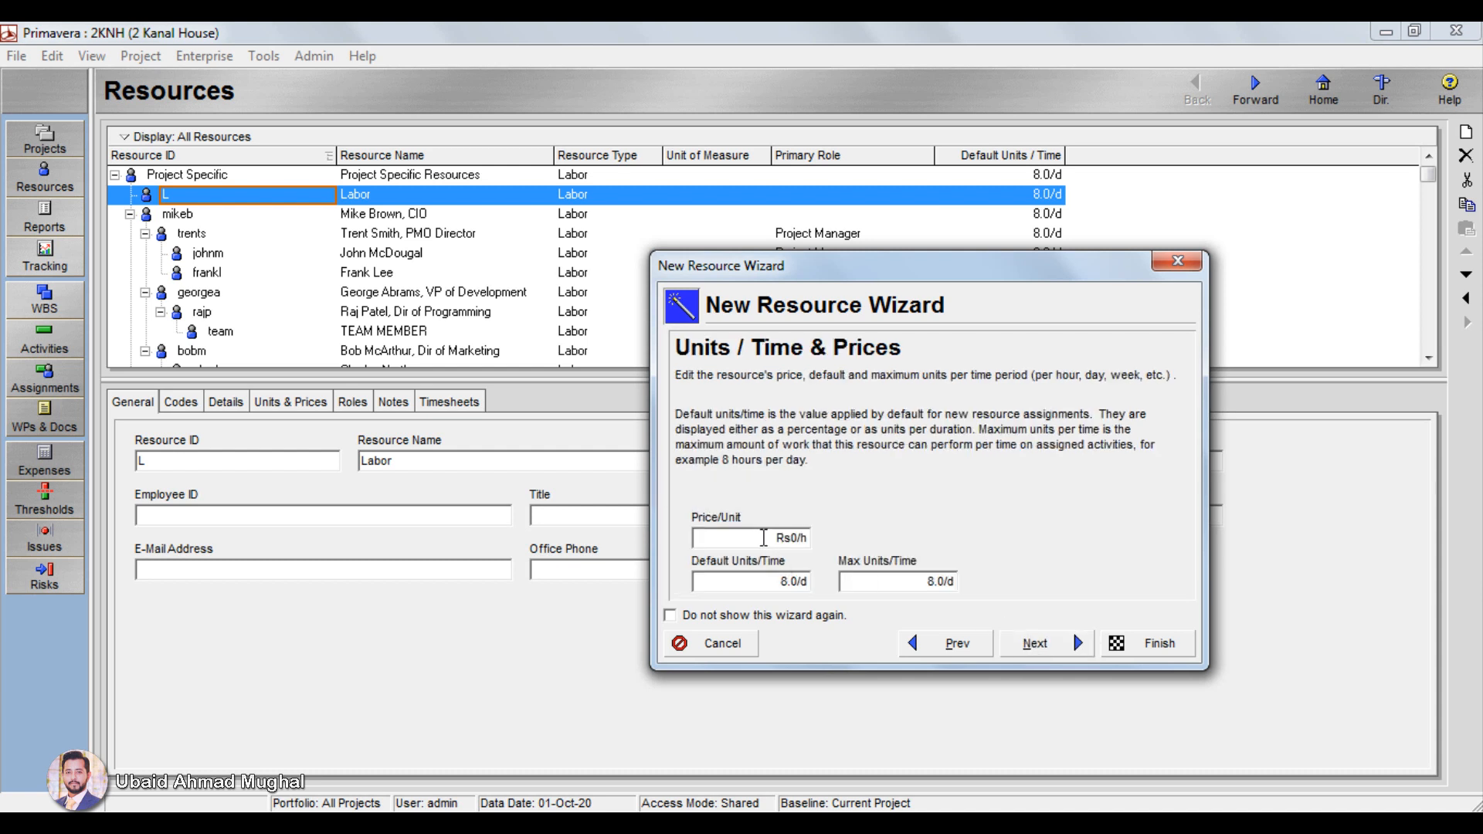
# Step: Set the Labor resource's price per unit to Rs100/h and proceed to role assignment, leaving phone and e-mail blank
pyautogui.click(794, 538)
pyautogui.moveTo(709, 538); pyautogui.dragTo(717, 539)
pyautogui.write('800')
pyautogui.moveTo(732, 539); pyautogui.dragTo(791, 543)
pyautogui.press('BackSpace')
pyautogui.write('100')
pyautogui.click(779, 579)
pyautogui.press('Tab')
pyautogui.click(785, 585)
pyautogui.click(797, 535)
pyautogui.moveTo(1035, 257); pyautogui.dragTo(1051, 284)
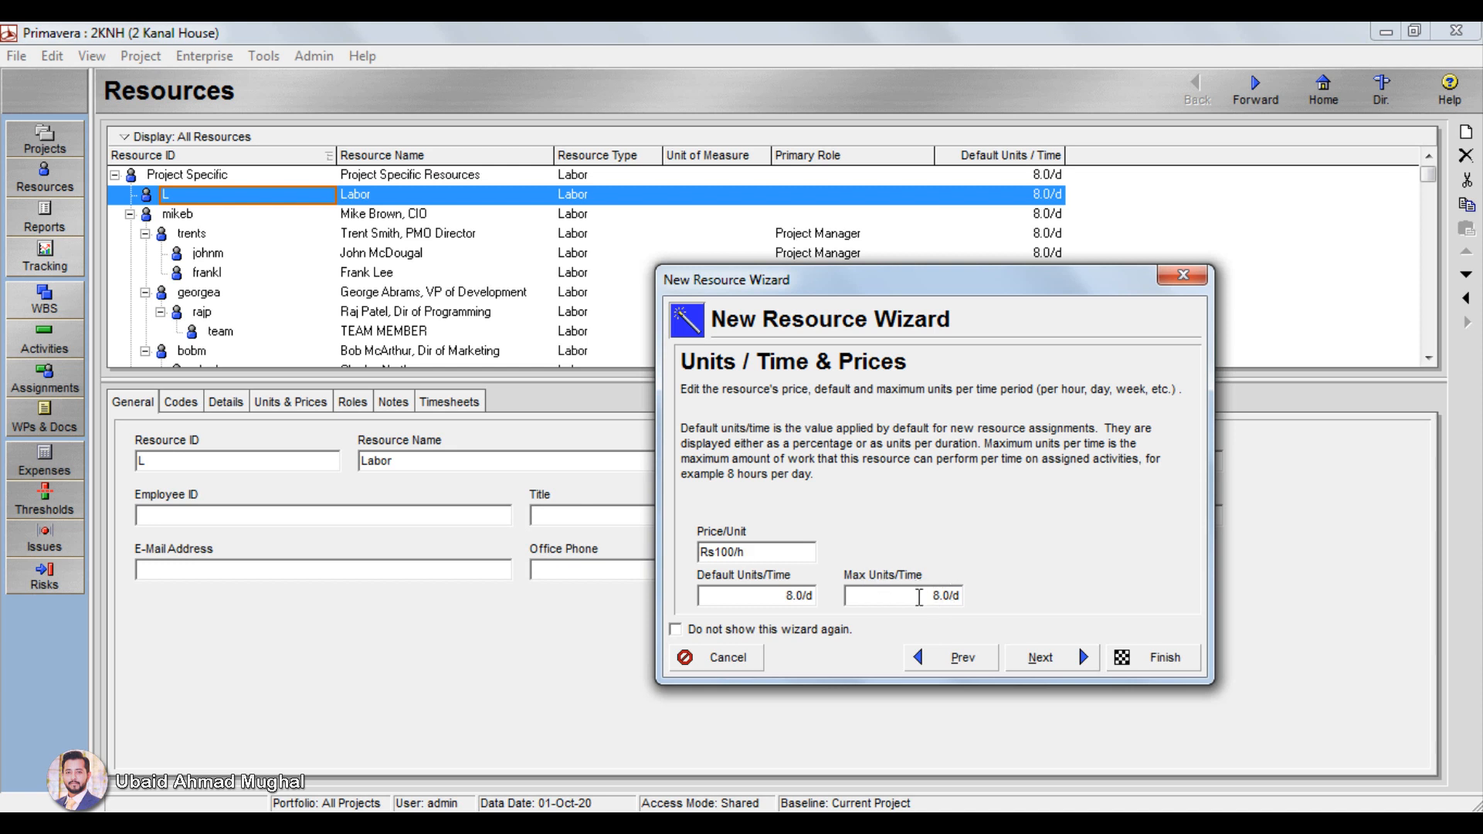
pyautogui.click(1057, 662)
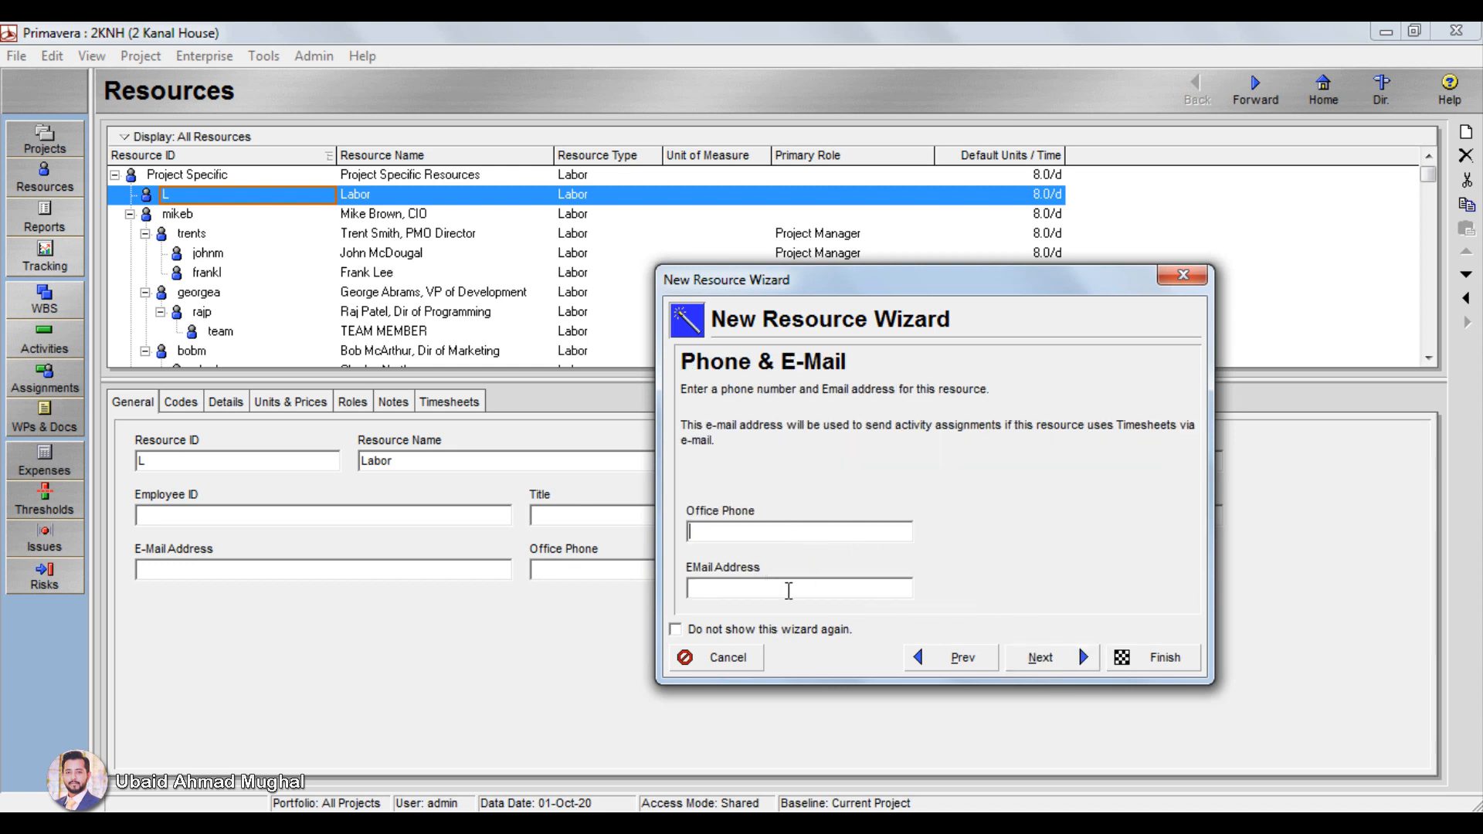
pyautogui.click(1068, 655)
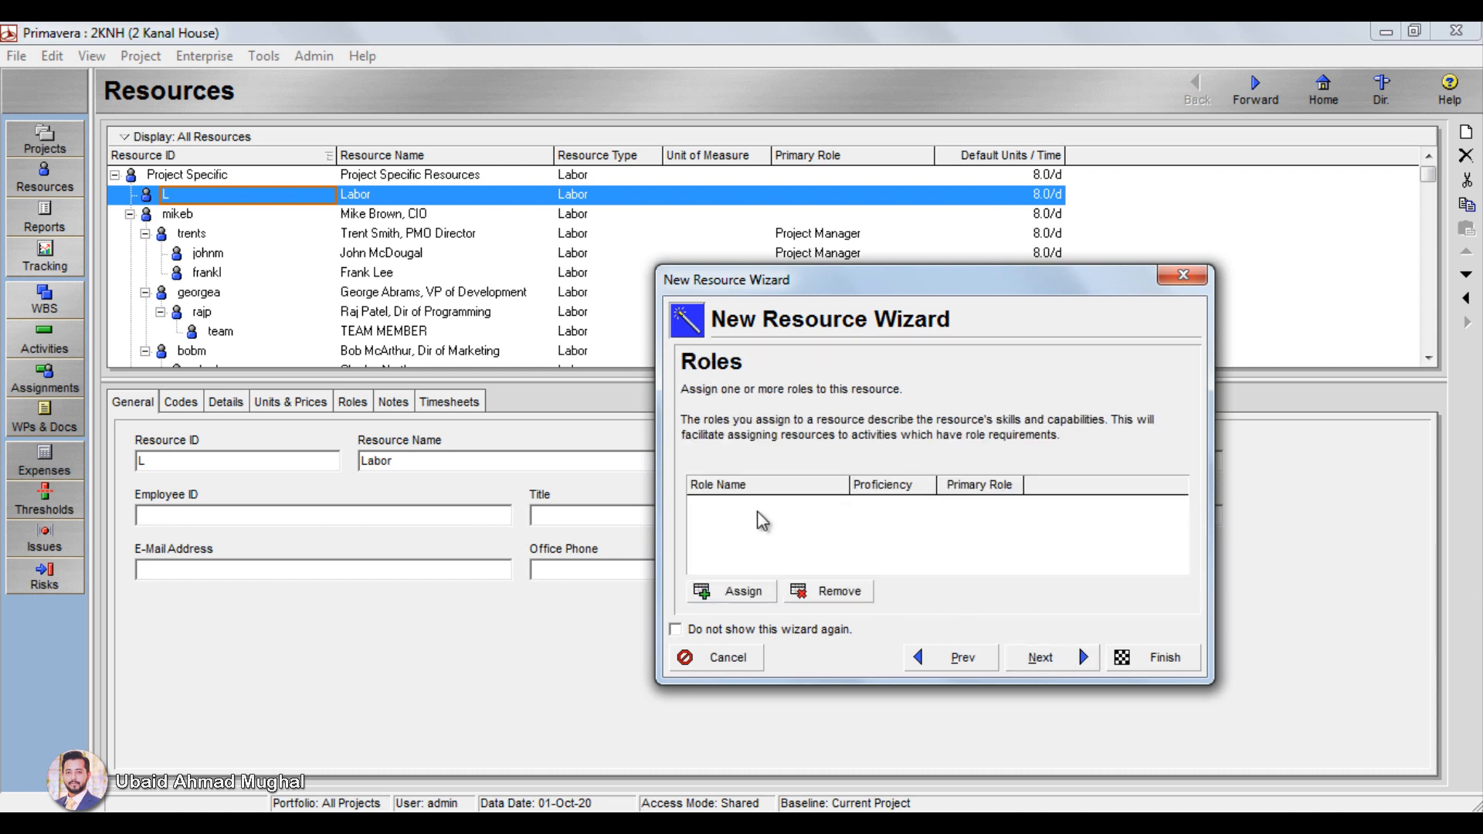
# Step: Open role assignment for the Labor resource, filter the list to All Roles, and enlarge and reposition the dialog
pyautogui.click(744, 593)
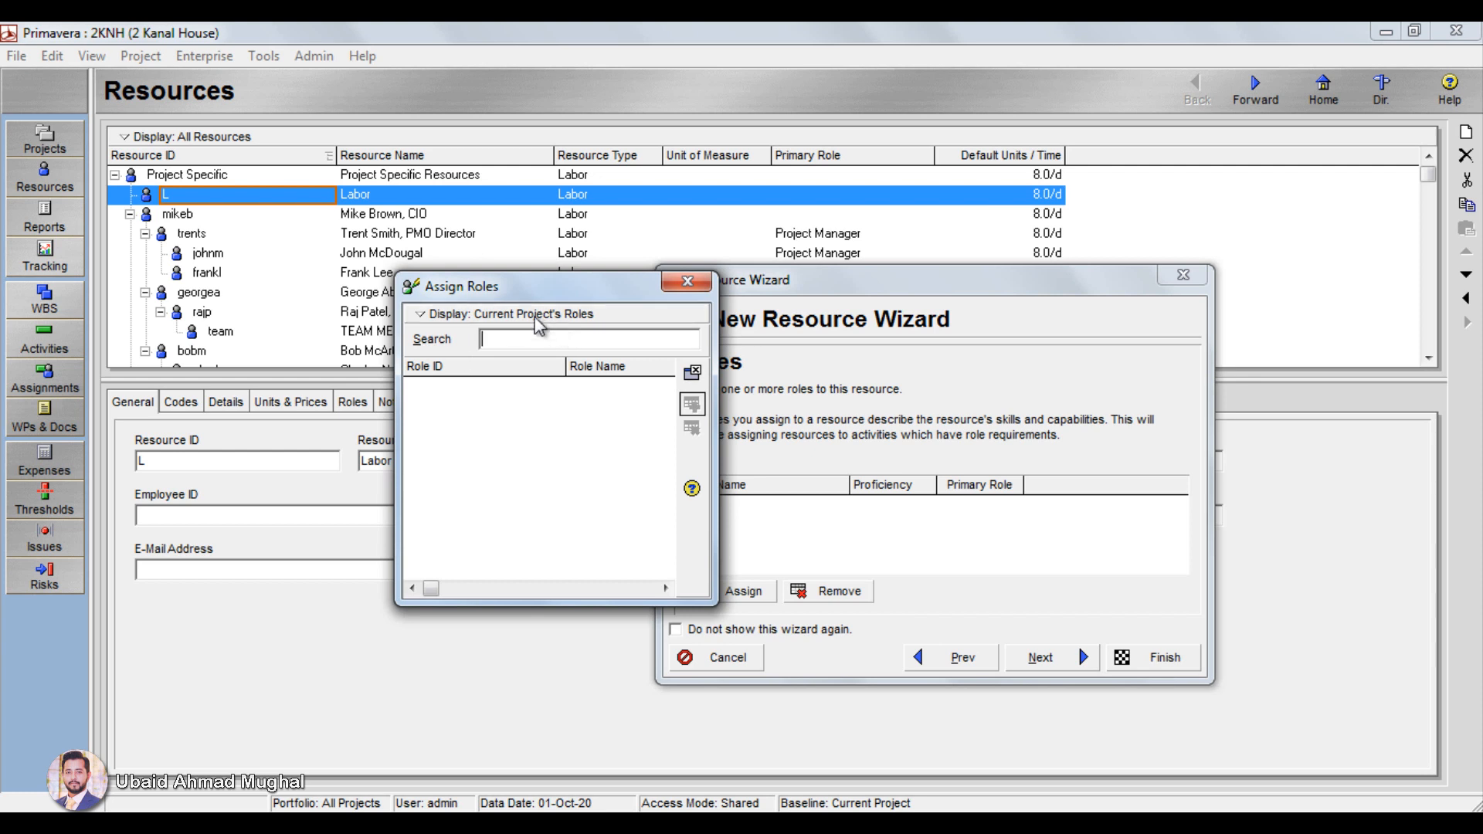
pyautogui.click(539, 323)
pyautogui.moveTo(485, 417)
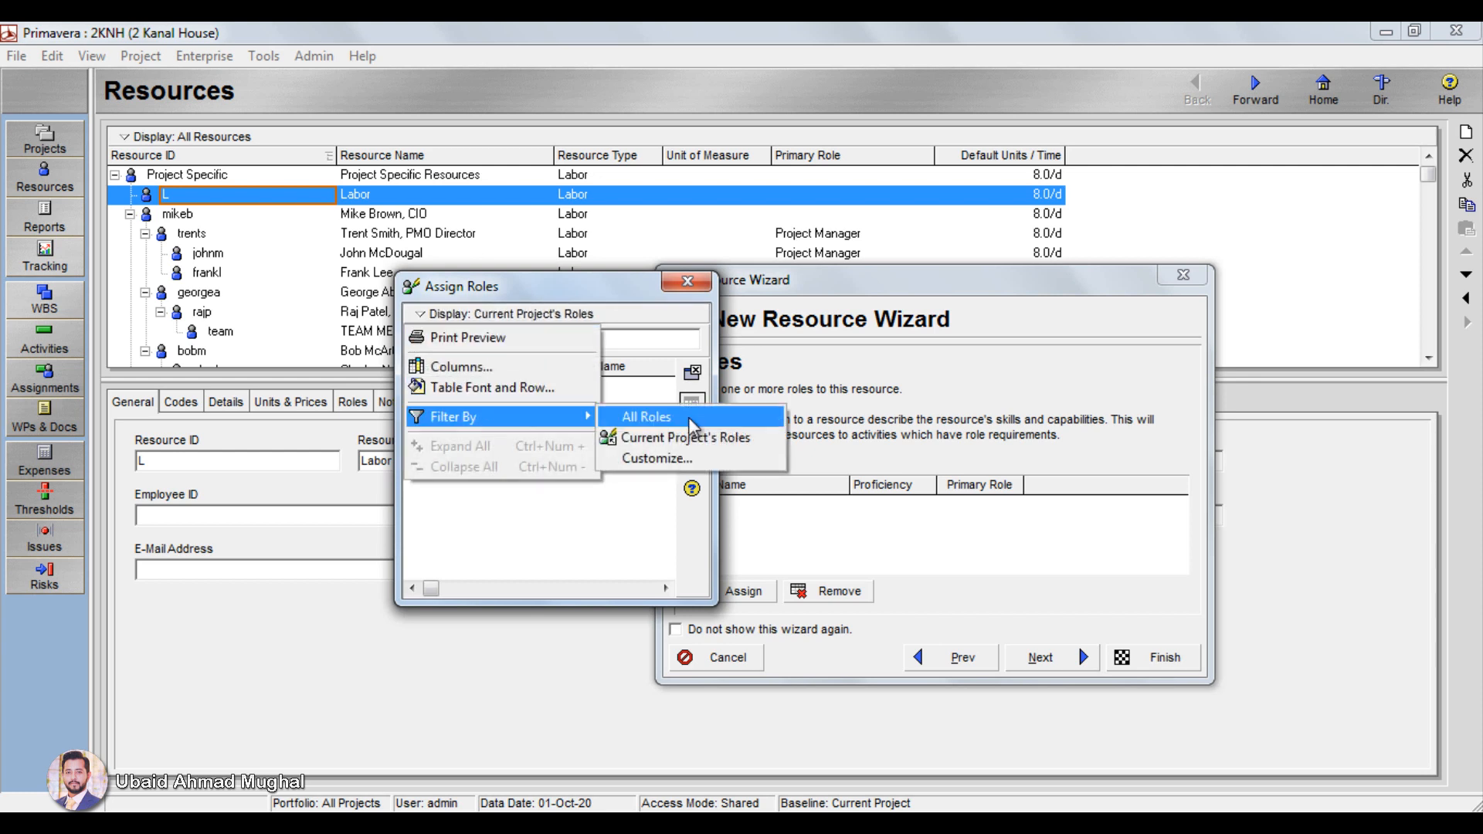
pyautogui.click(699, 421)
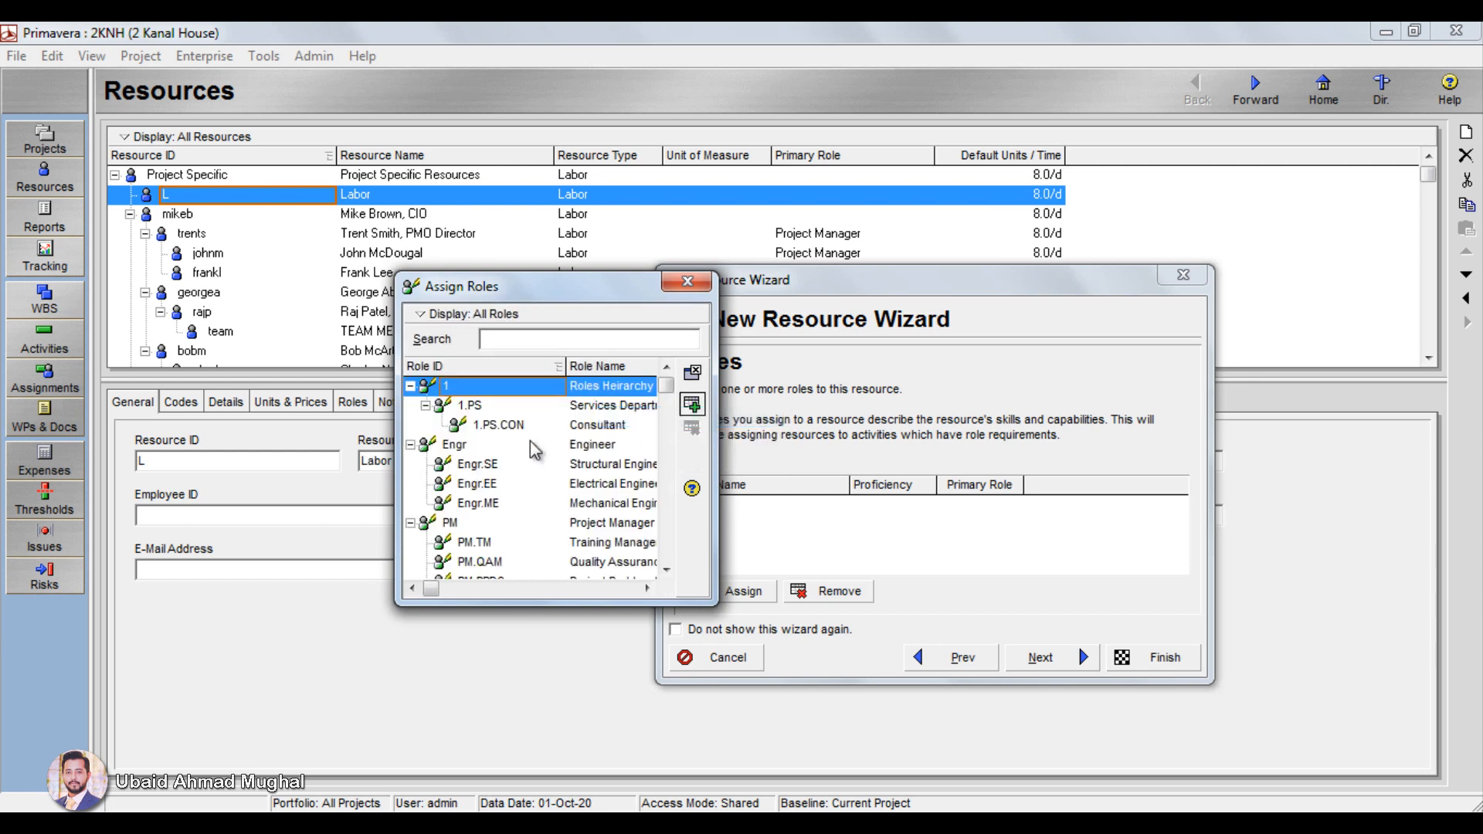
pyautogui.moveTo(719, 461); pyautogui.dragTo(982, 443)
pyautogui.moveTo(793, 283); pyautogui.dragTo(608, 168)
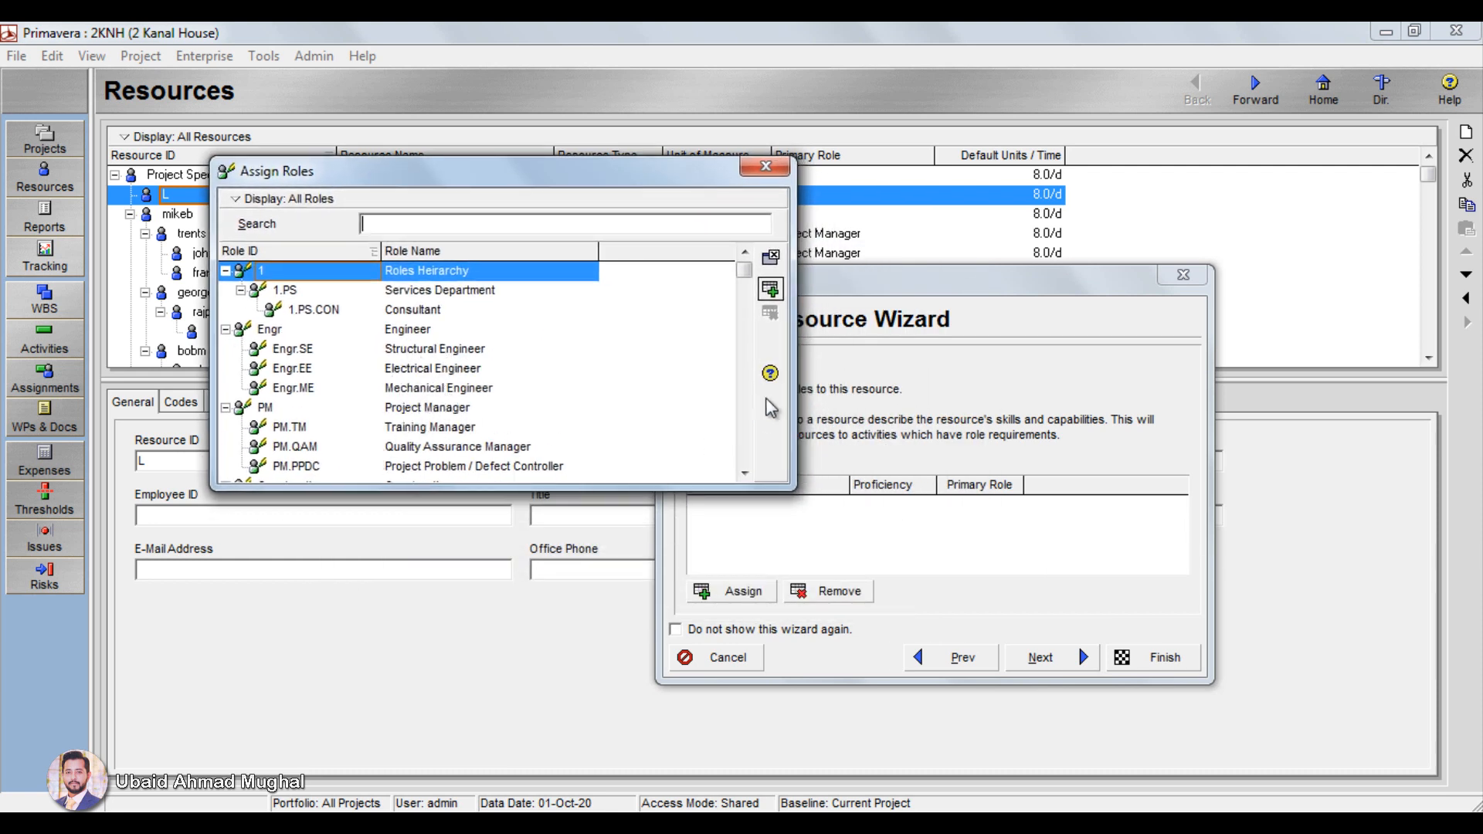
# Step: Assign the Labor role to the new resource and proceed to its calendar setup
pyautogui.click(743, 473)
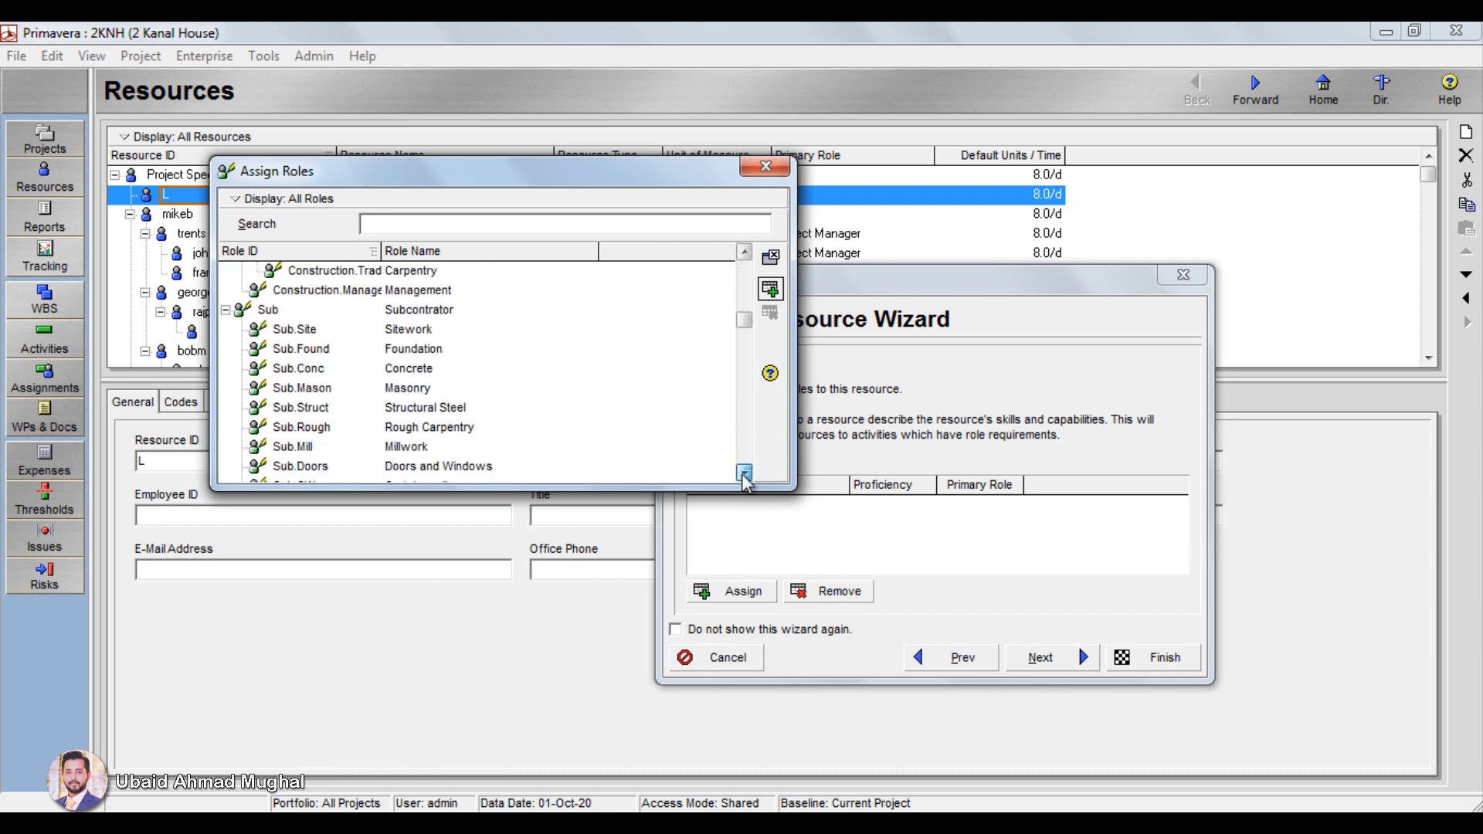
pyautogui.moveTo(743, 474); pyautogui.dragTo(744, 474)
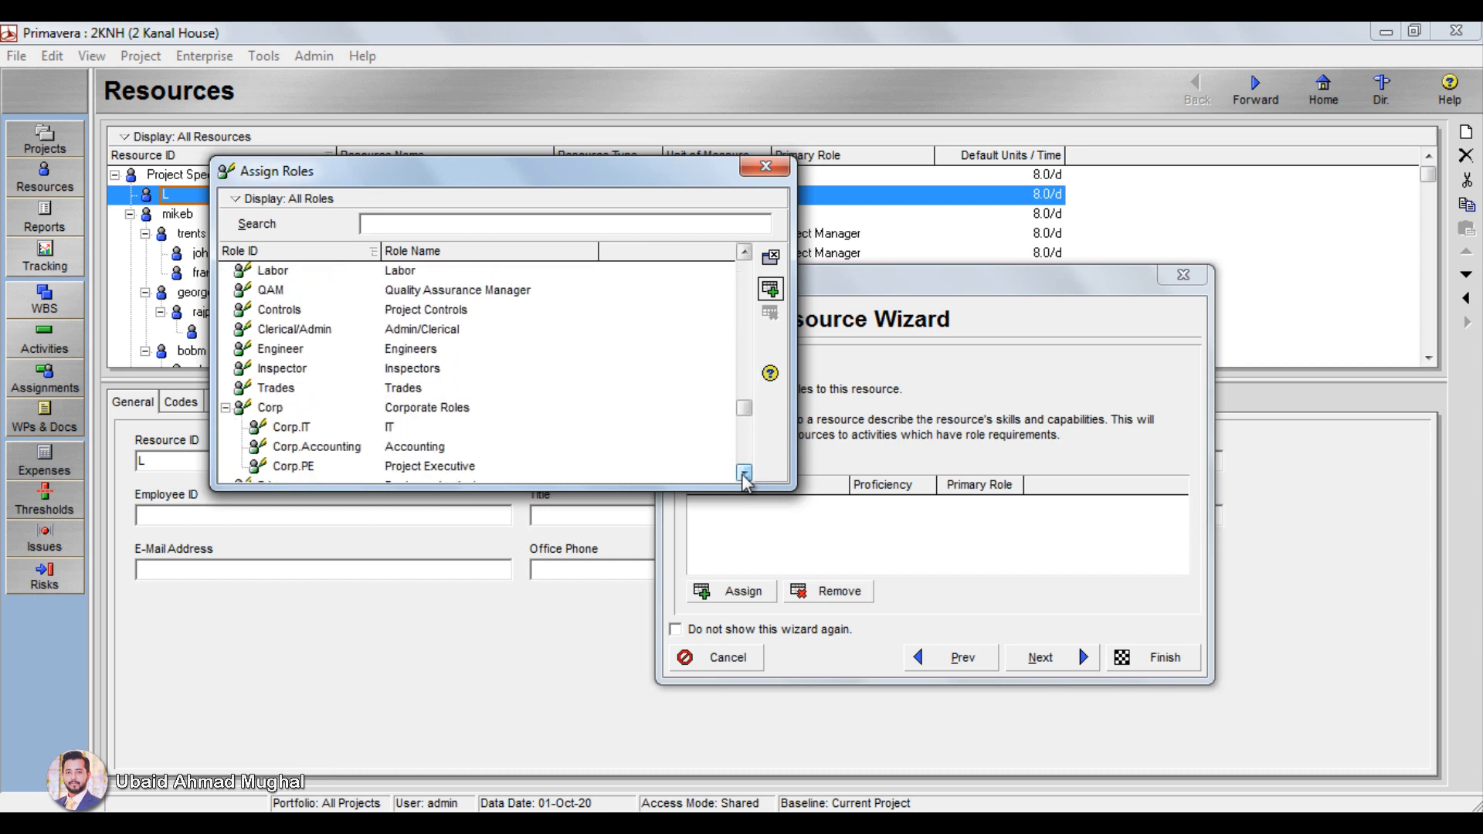
pyautogui.click(388, 277)
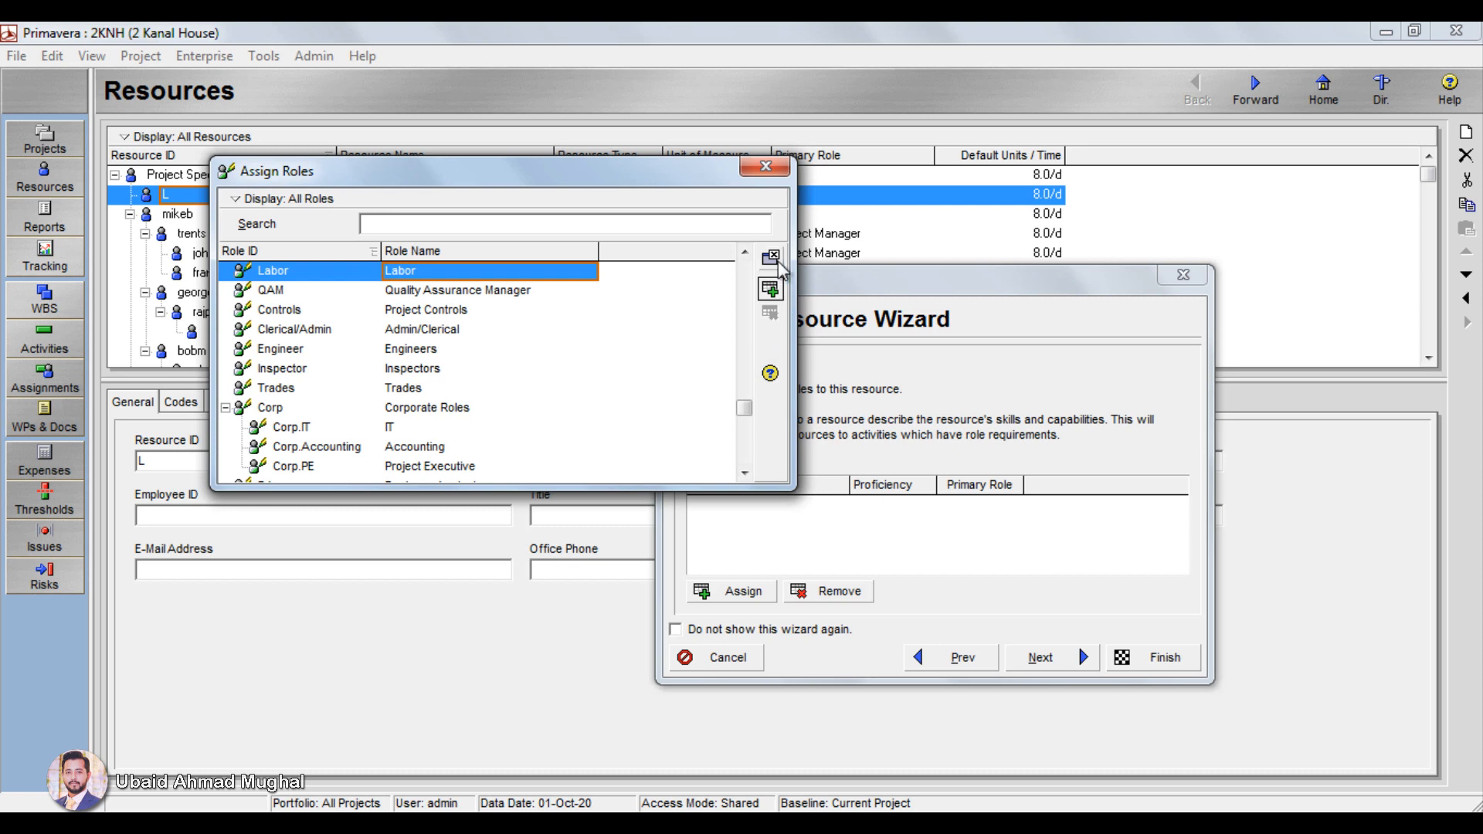
pyautogui.click(769, 289)
pyautogui.click(765, 166)
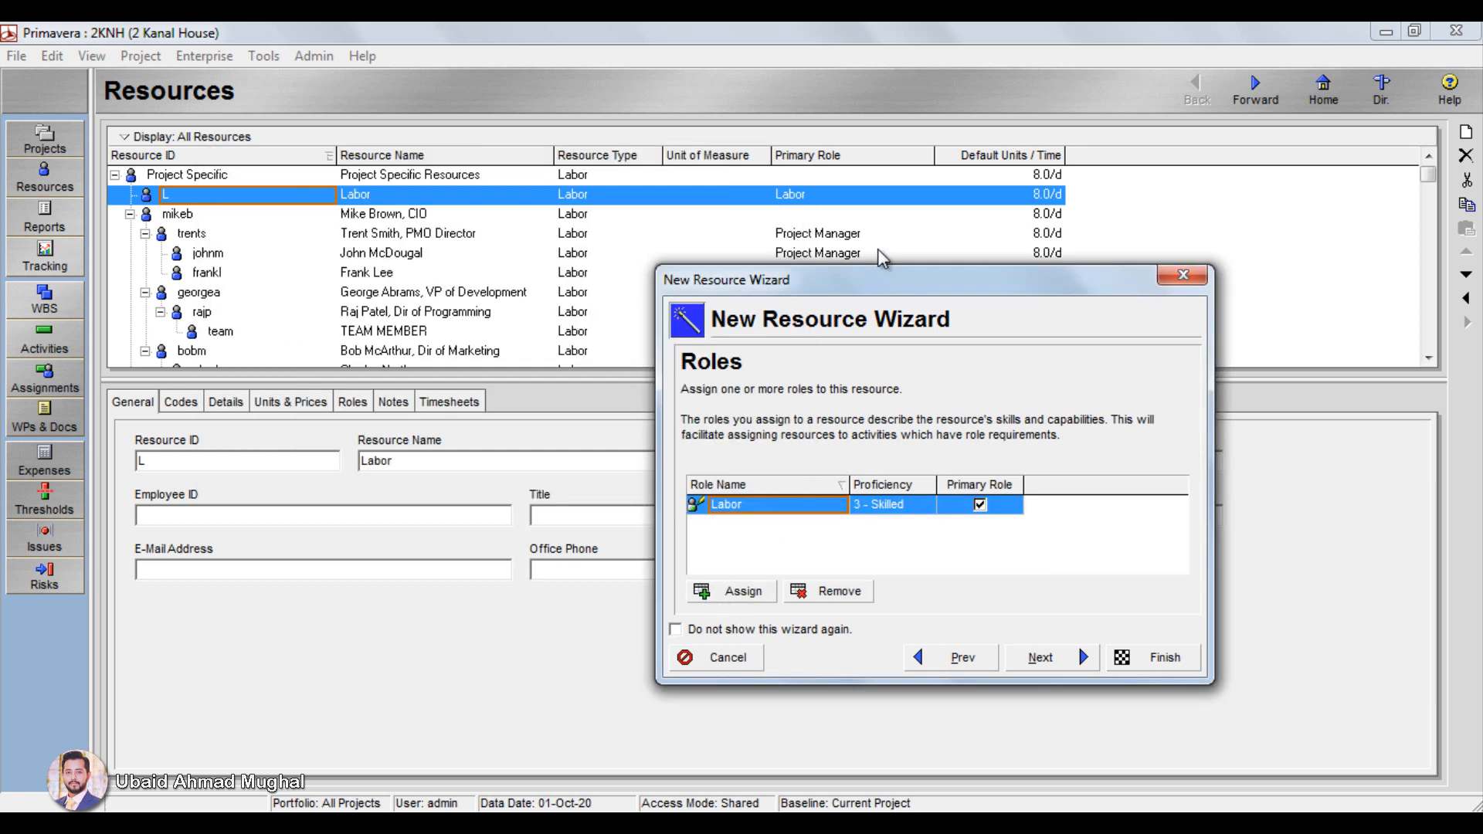
pyautogui.click(1039, 657)
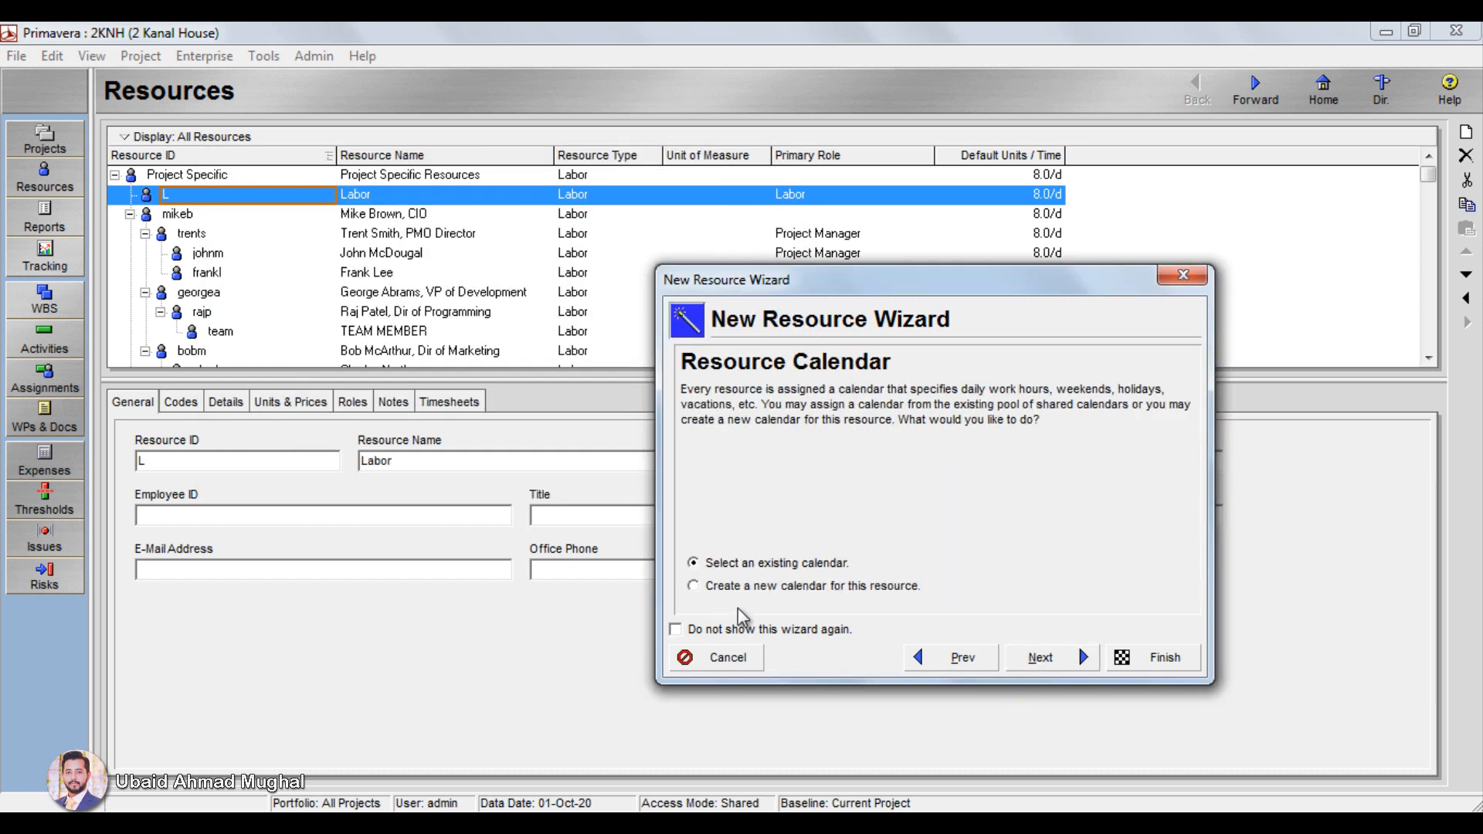
# Step: Assign the existing Pakistani 6 Days 8 Hours calendar to the Labor resource and proceed to the auto-compute options
pyautogui.click(1039, 657)
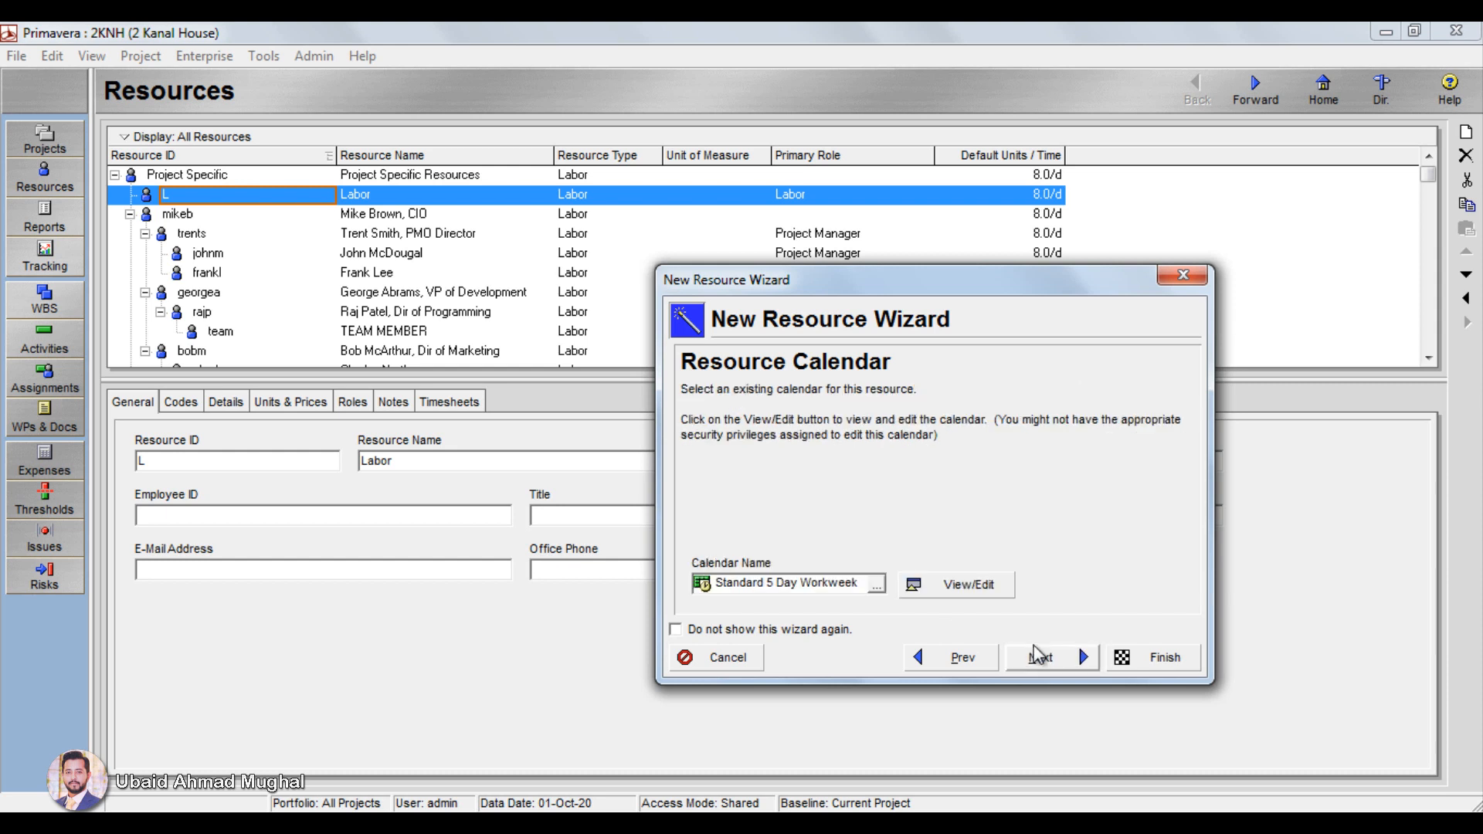
pyautogui.click(881, 589)
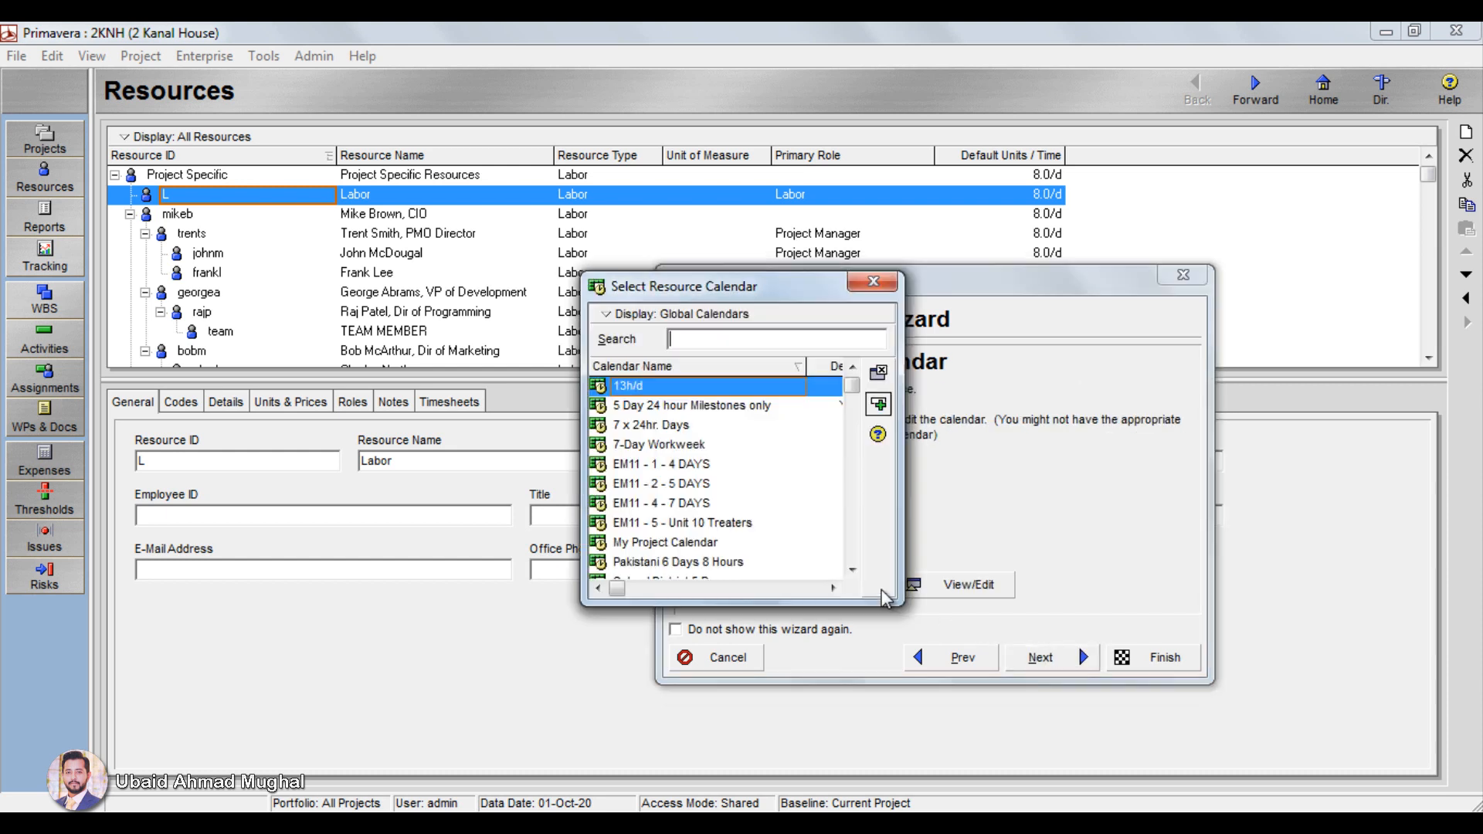
pyautogui.click(740, 563)
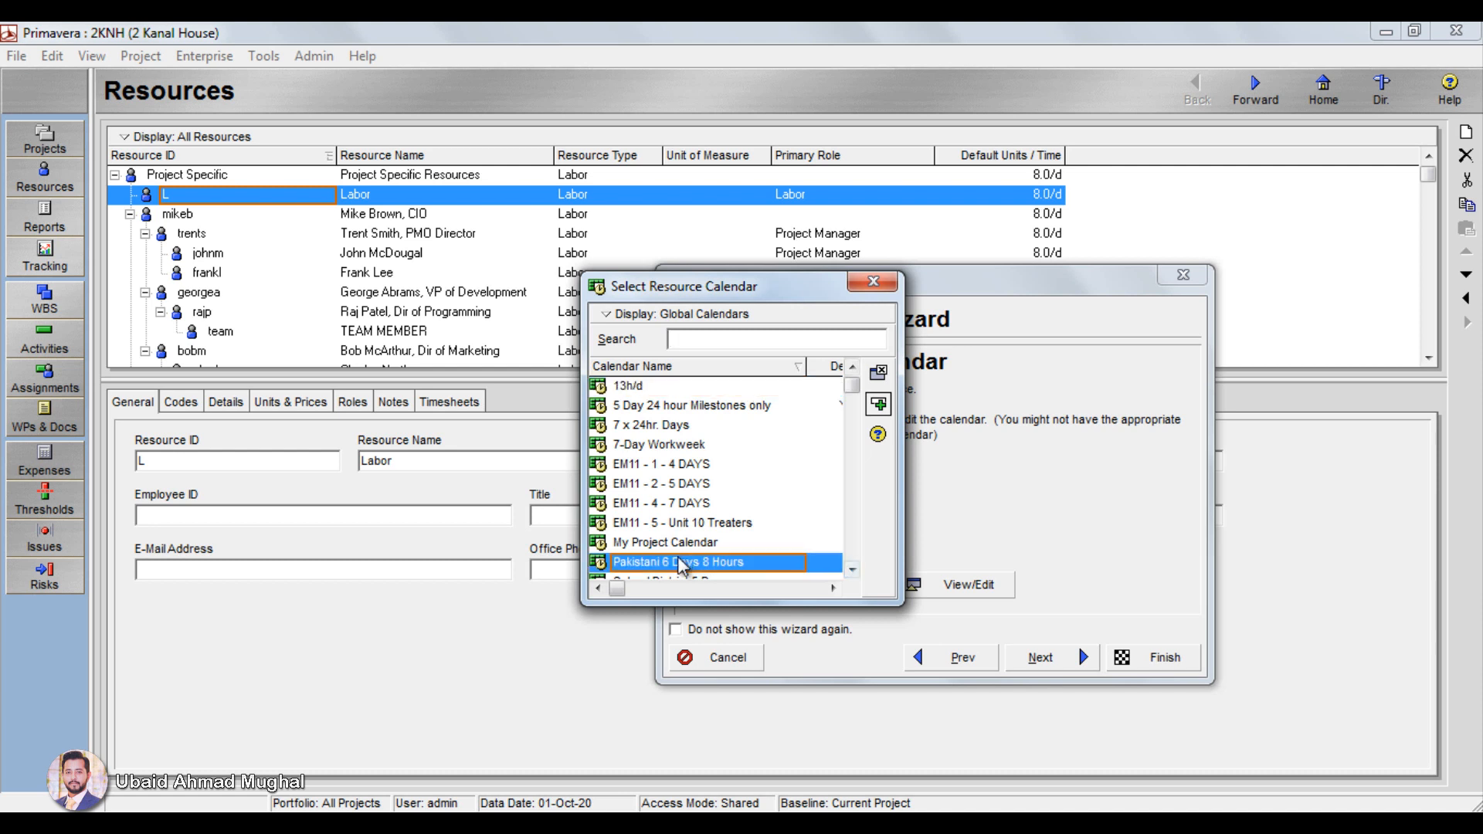
pyautogui.click(852, 570)
pyautogui.click(852, 570)
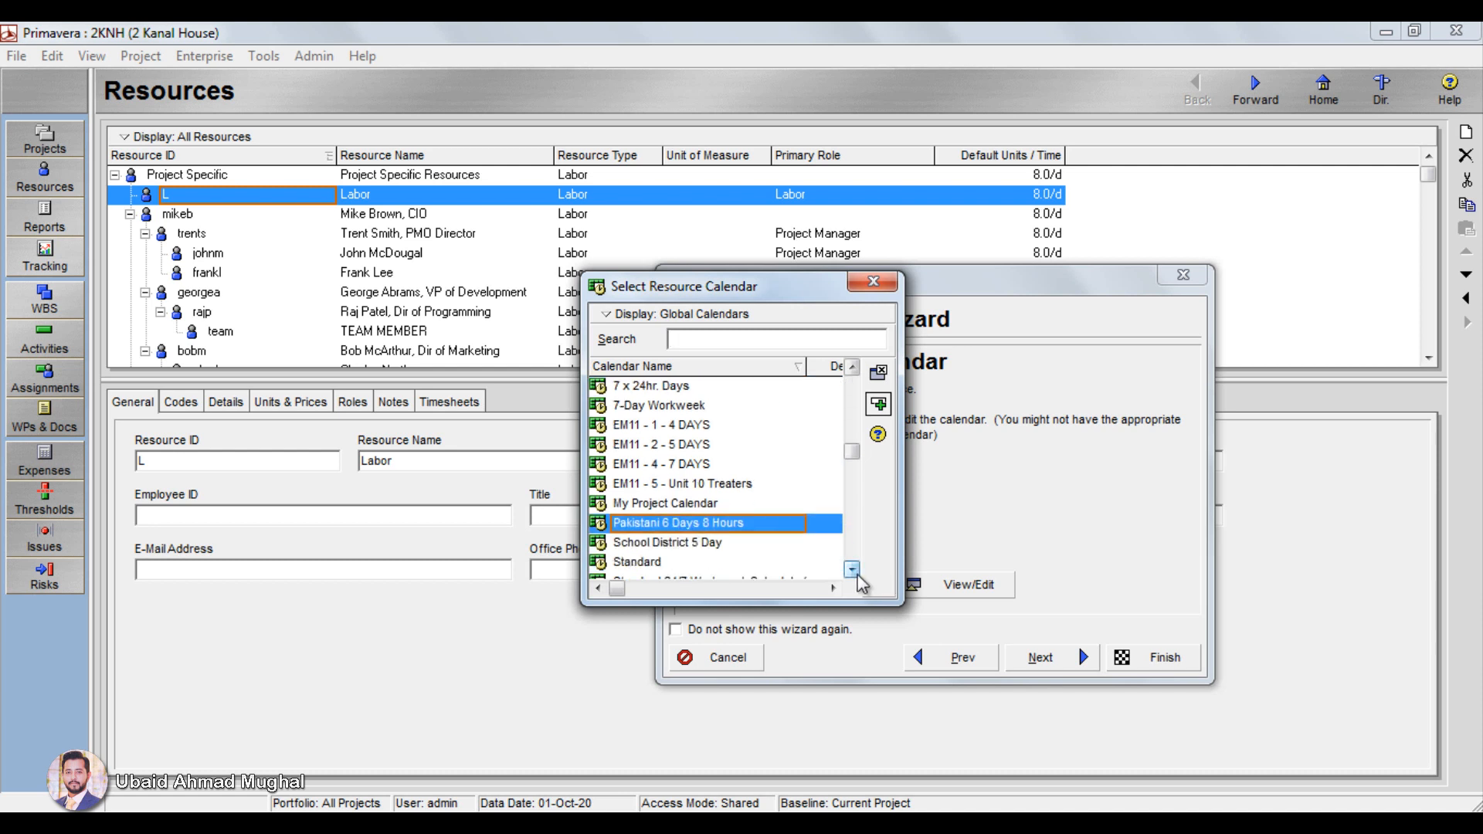
pyautogui.click(852, 570)
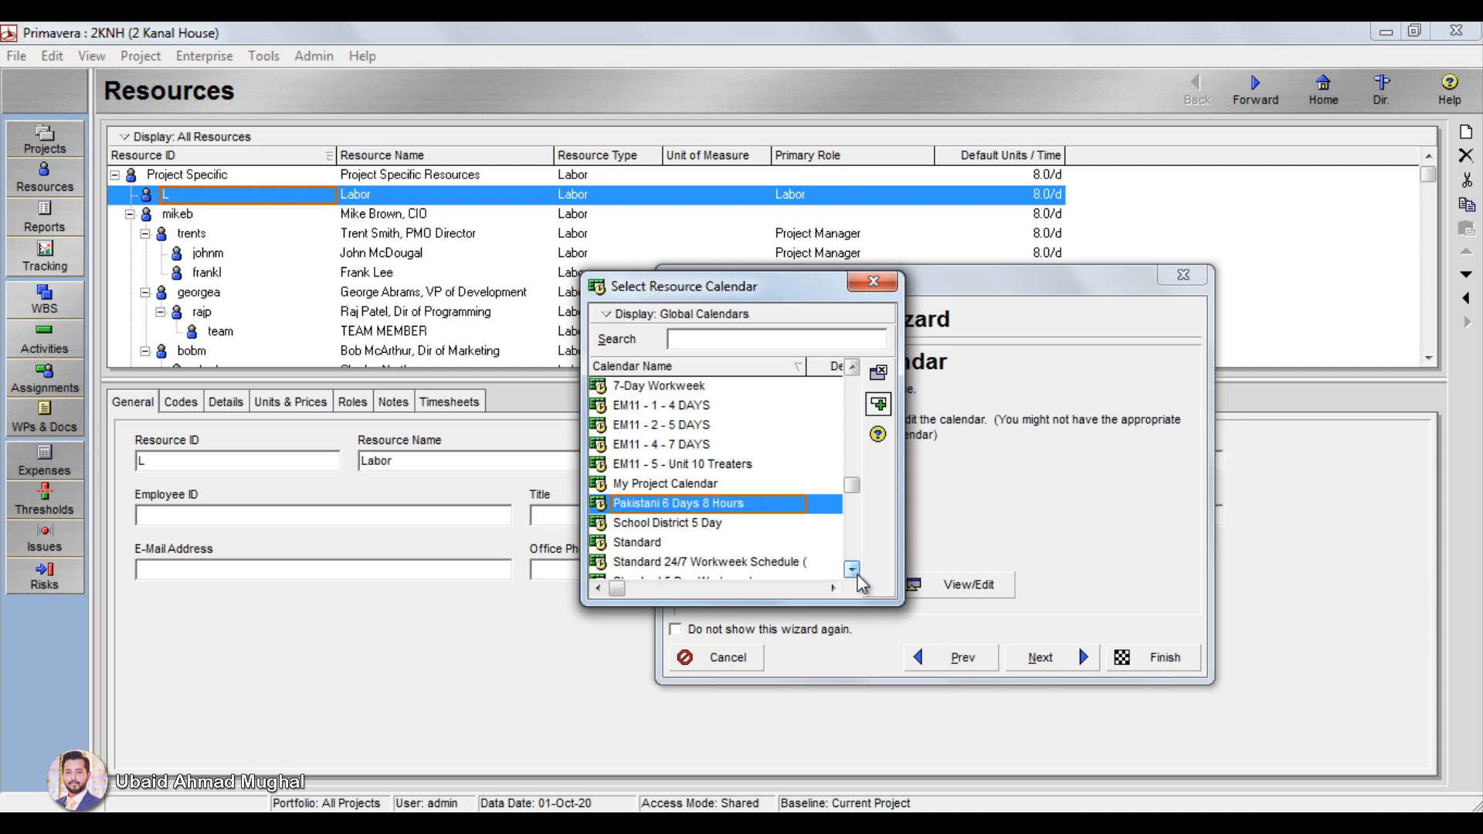
pyautogui.click(852, 570)
pyautogui.click(851, 570)
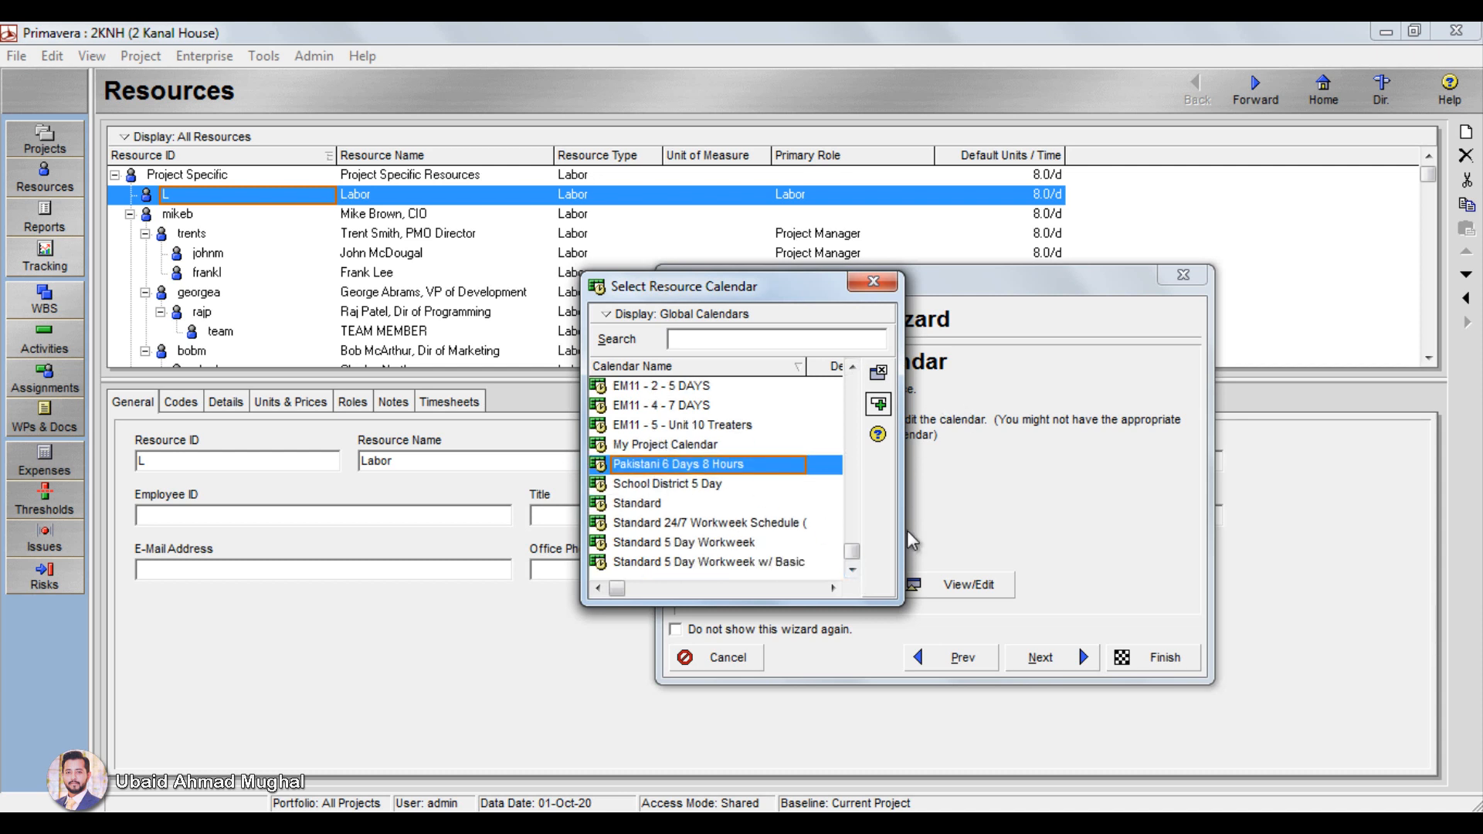
pyautogui.click(877, 403)
pyautogui.click(1030, 657)
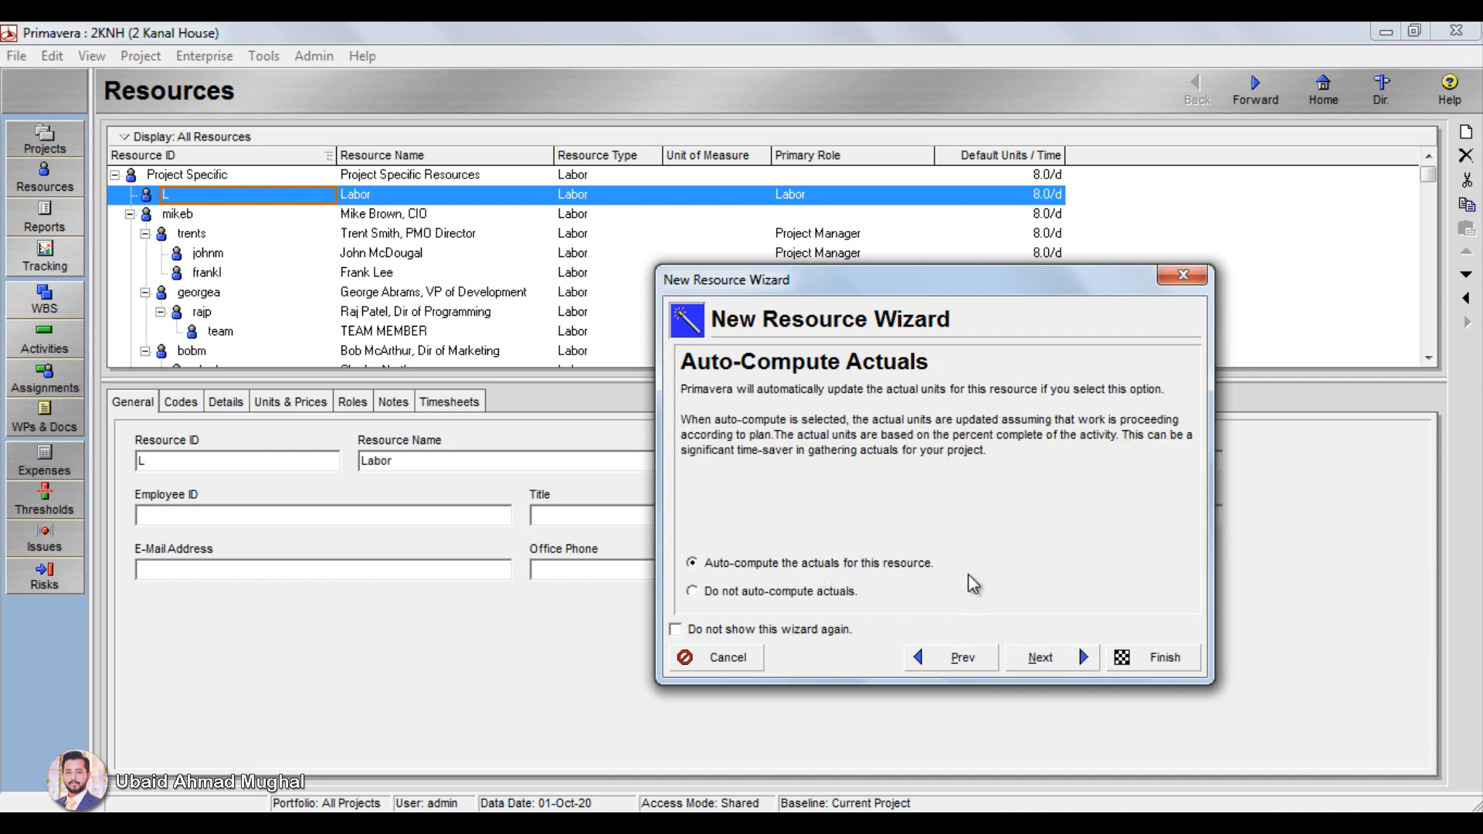
# Step: Finish creating the resource with auto-computed actuals and timesheets enabled and the user login blank, then select Labor in the list
pyautogui.click(1038, 659)
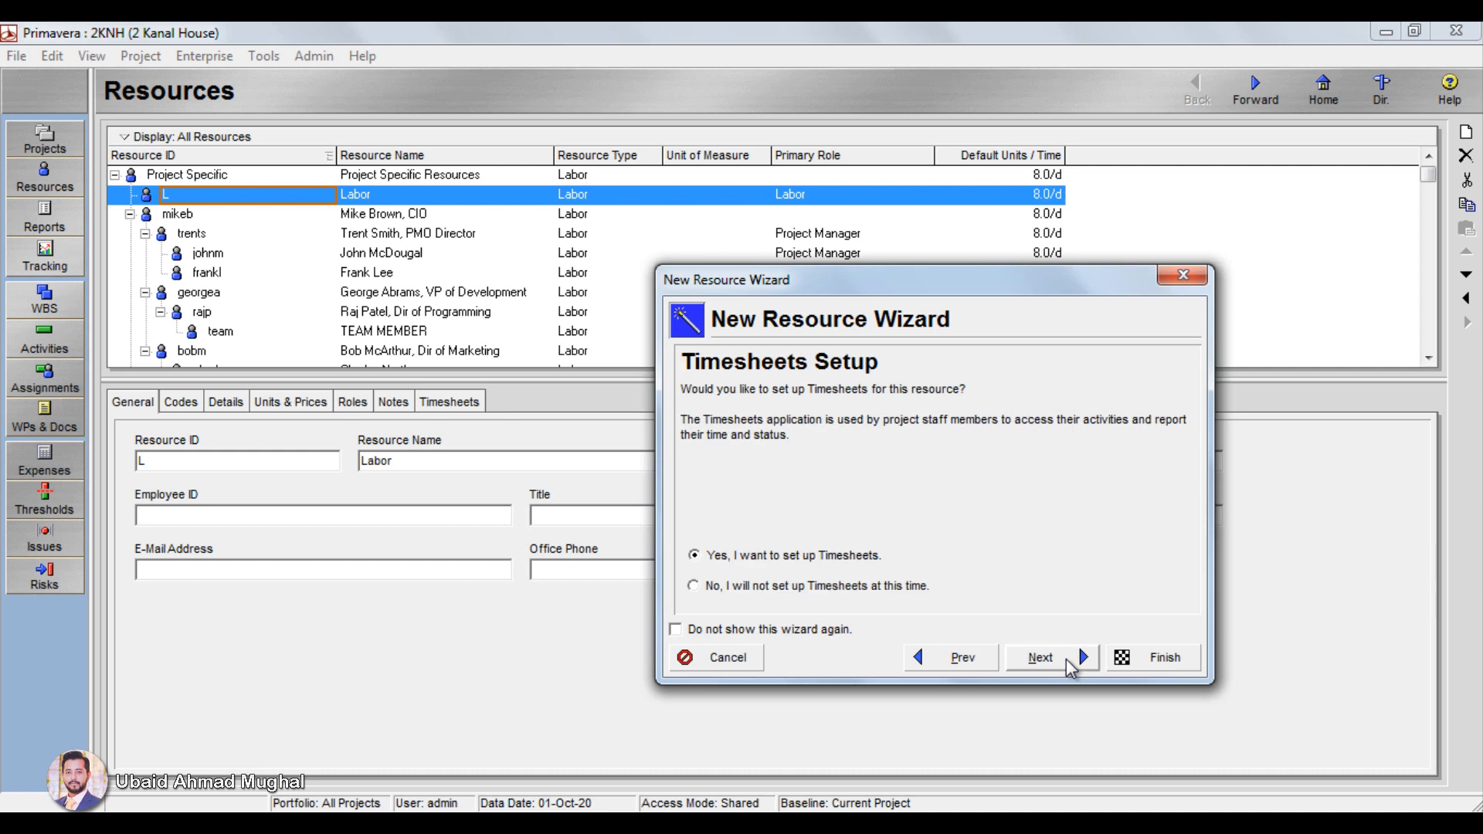
pyautogui.click(1069, 666)
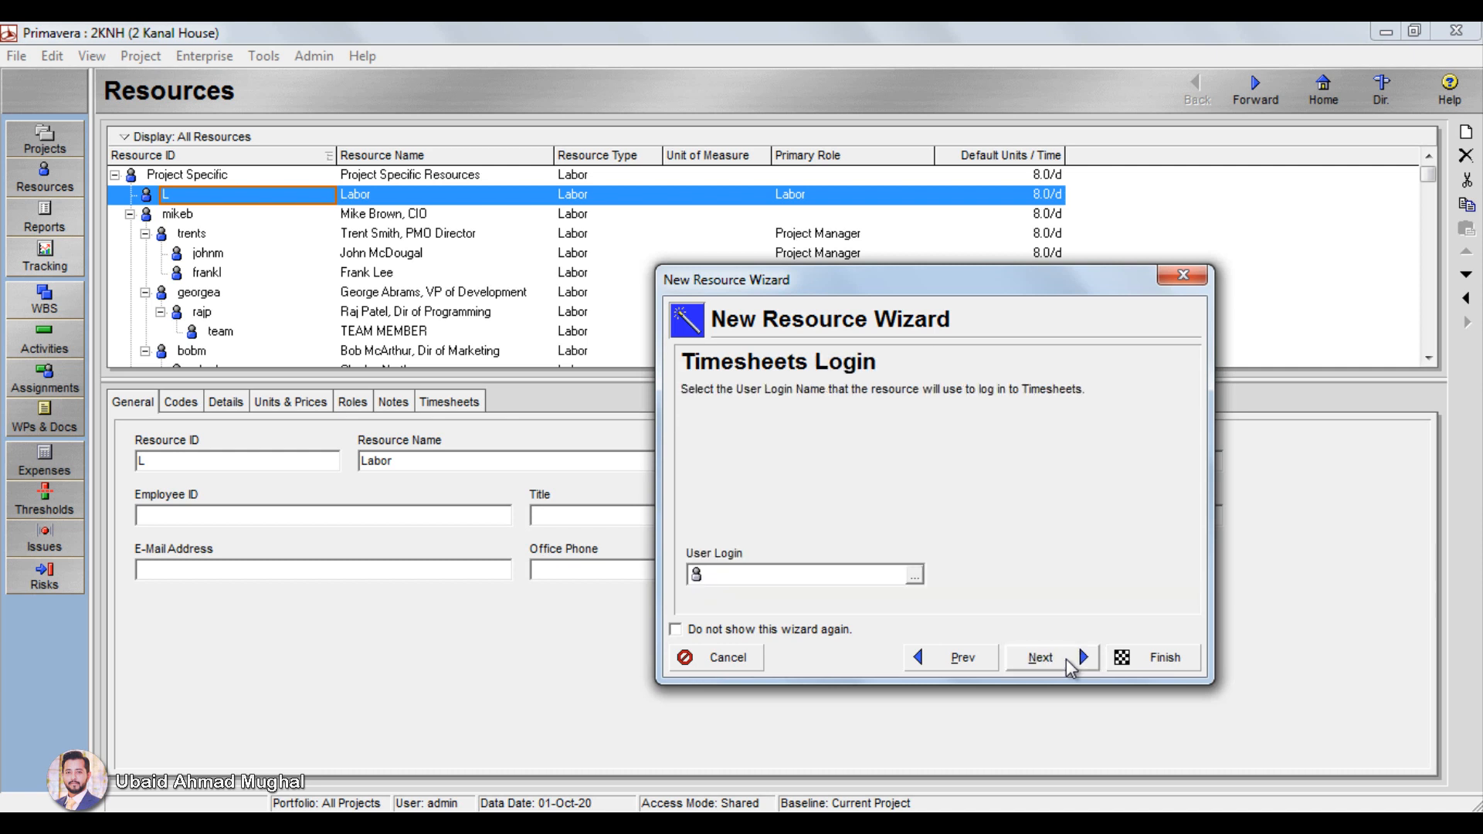
pyautogui.click(1070, 667)
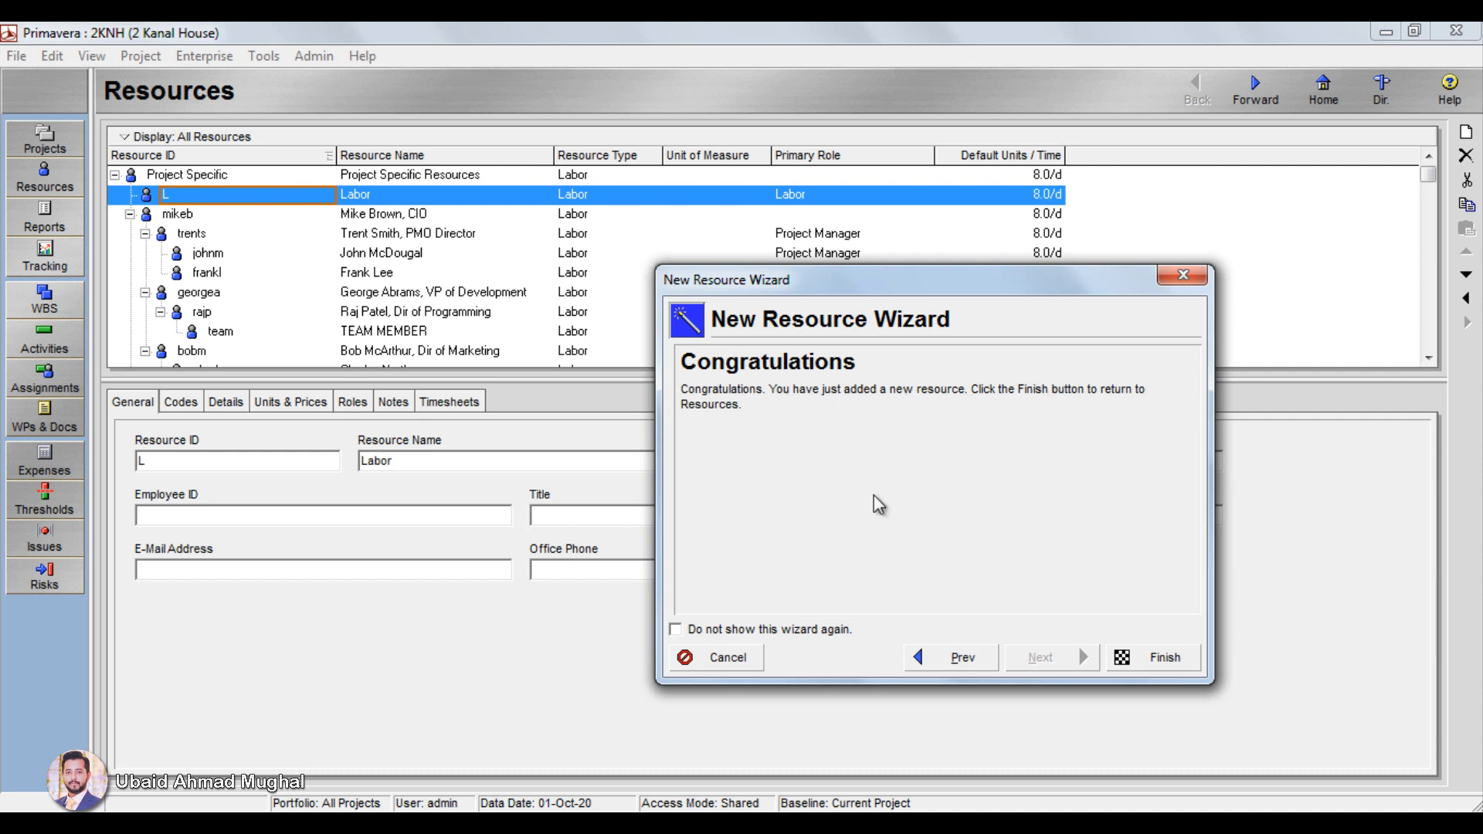
pyautogui.click(1165, 658)
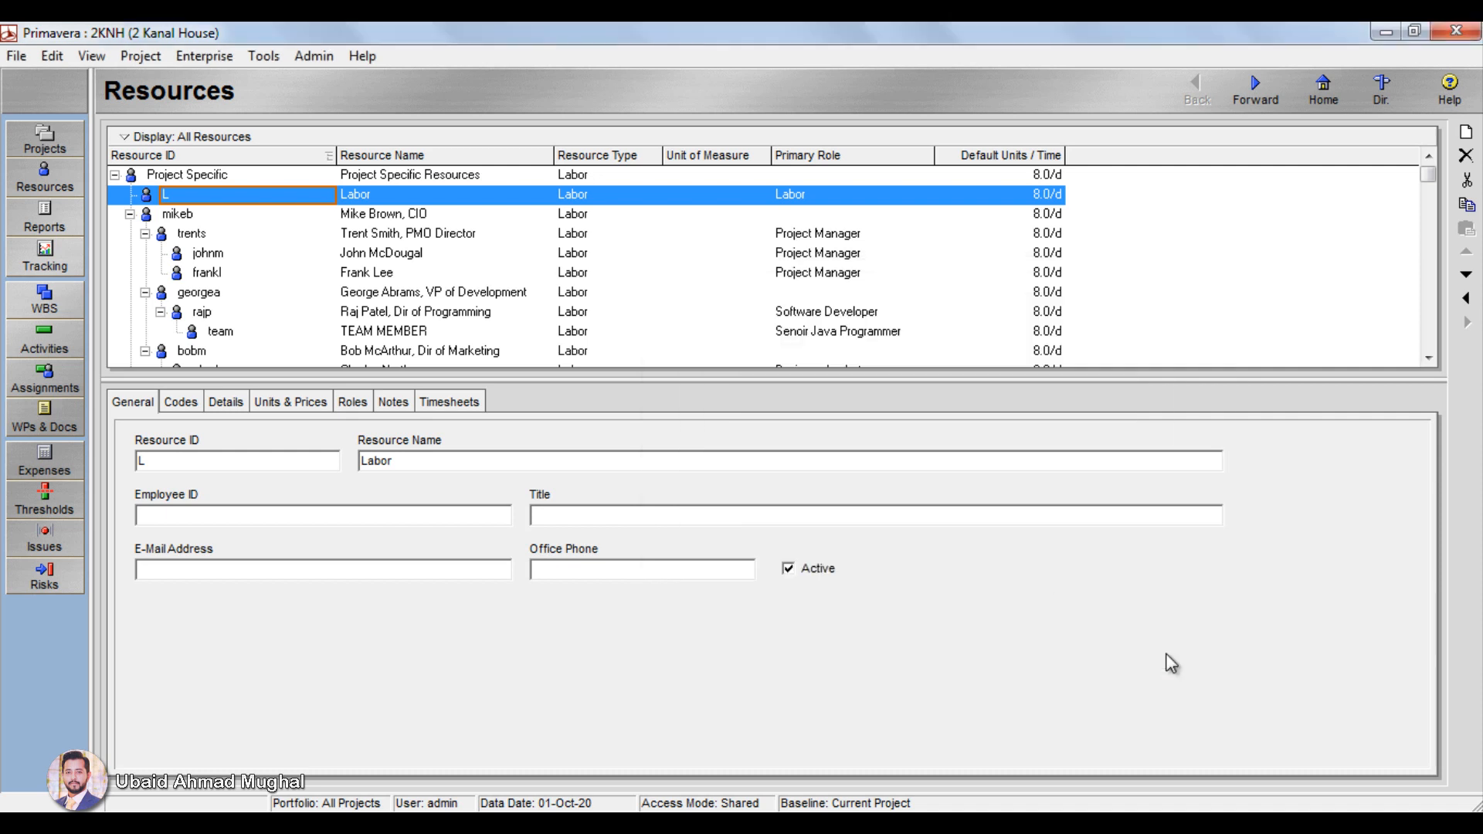
pyautogui.click(252, 237)
pyautogui.click(395, 193)
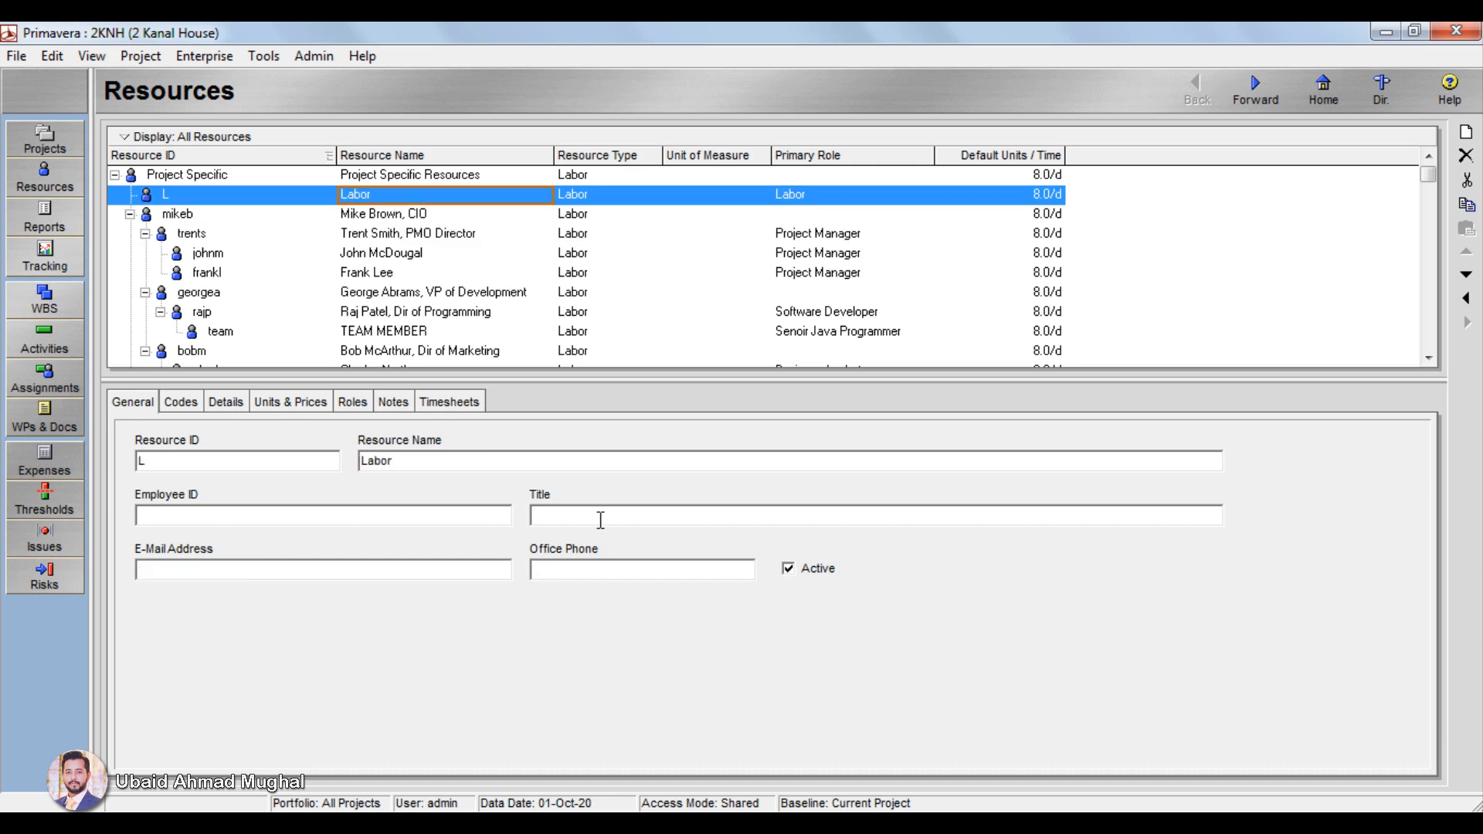
# Step: Switch to the project's activities and show the general details of A1010 Clearing and Grubbing
pyautogui.click(45, 338)
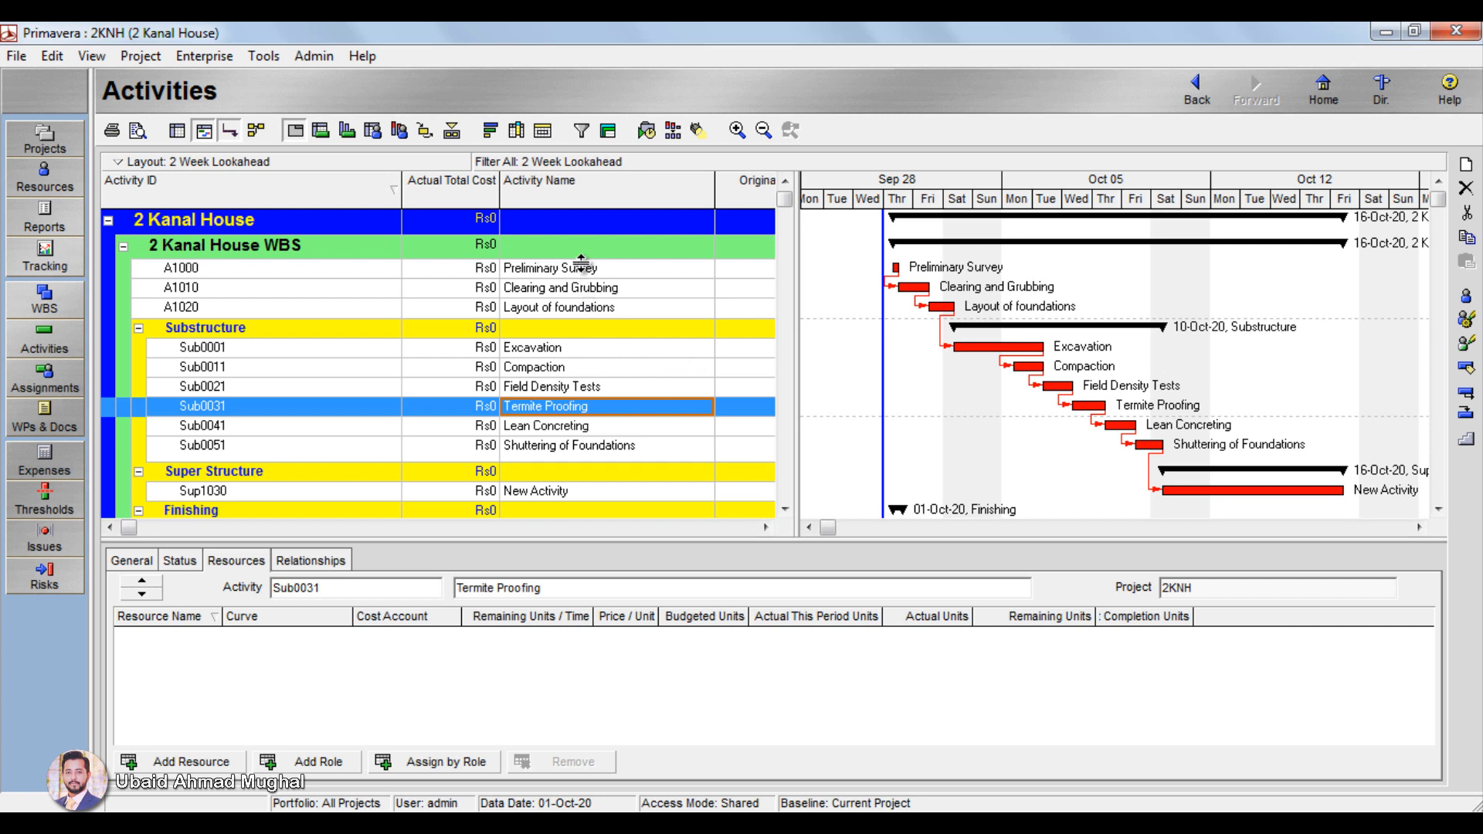
pyautogui.click(621, 292)
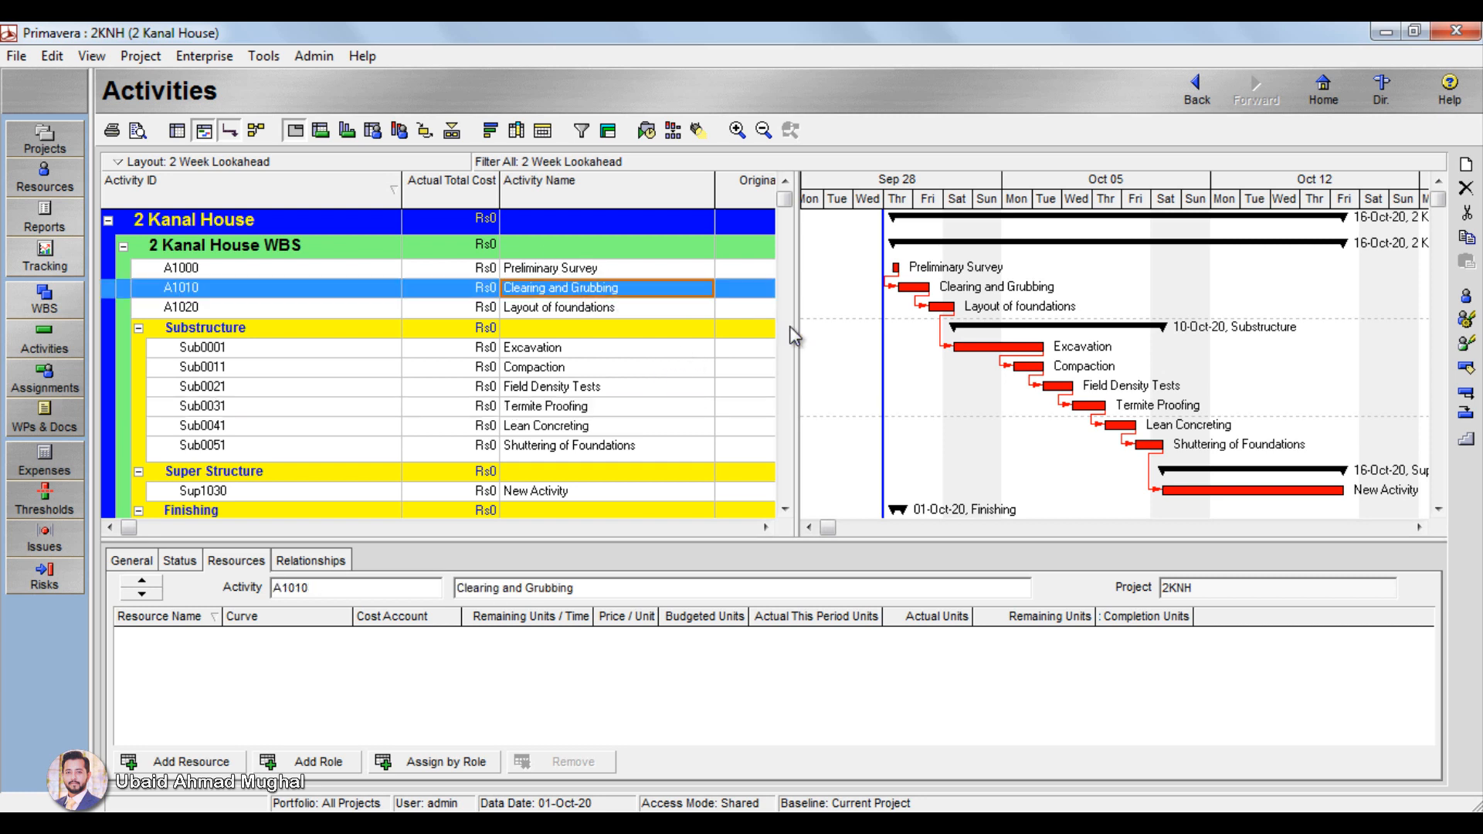
pyautogui.click(573, 309)
pyautogui.click(563, 292)
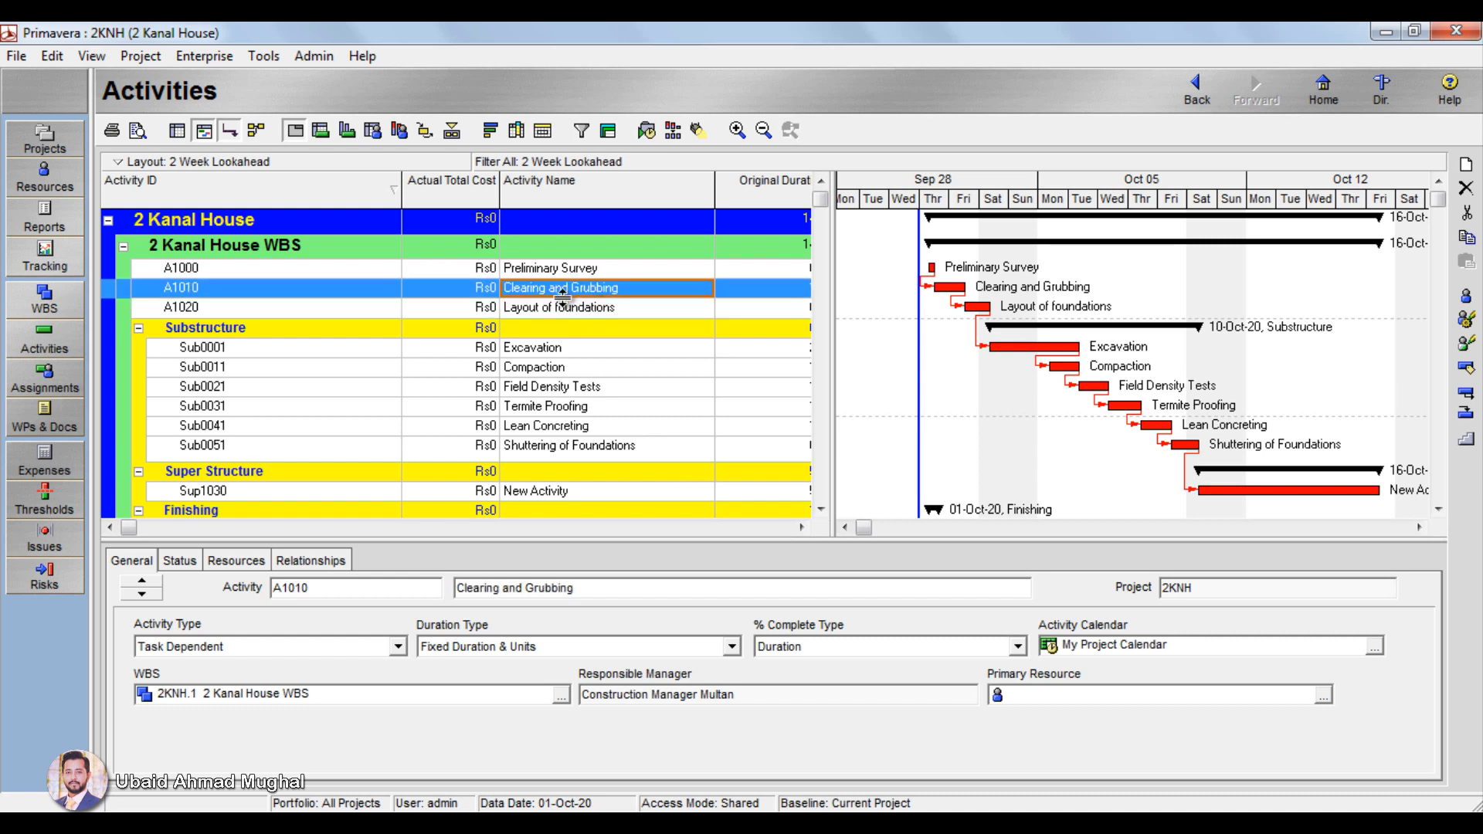
pyautogui.click(181, 562)
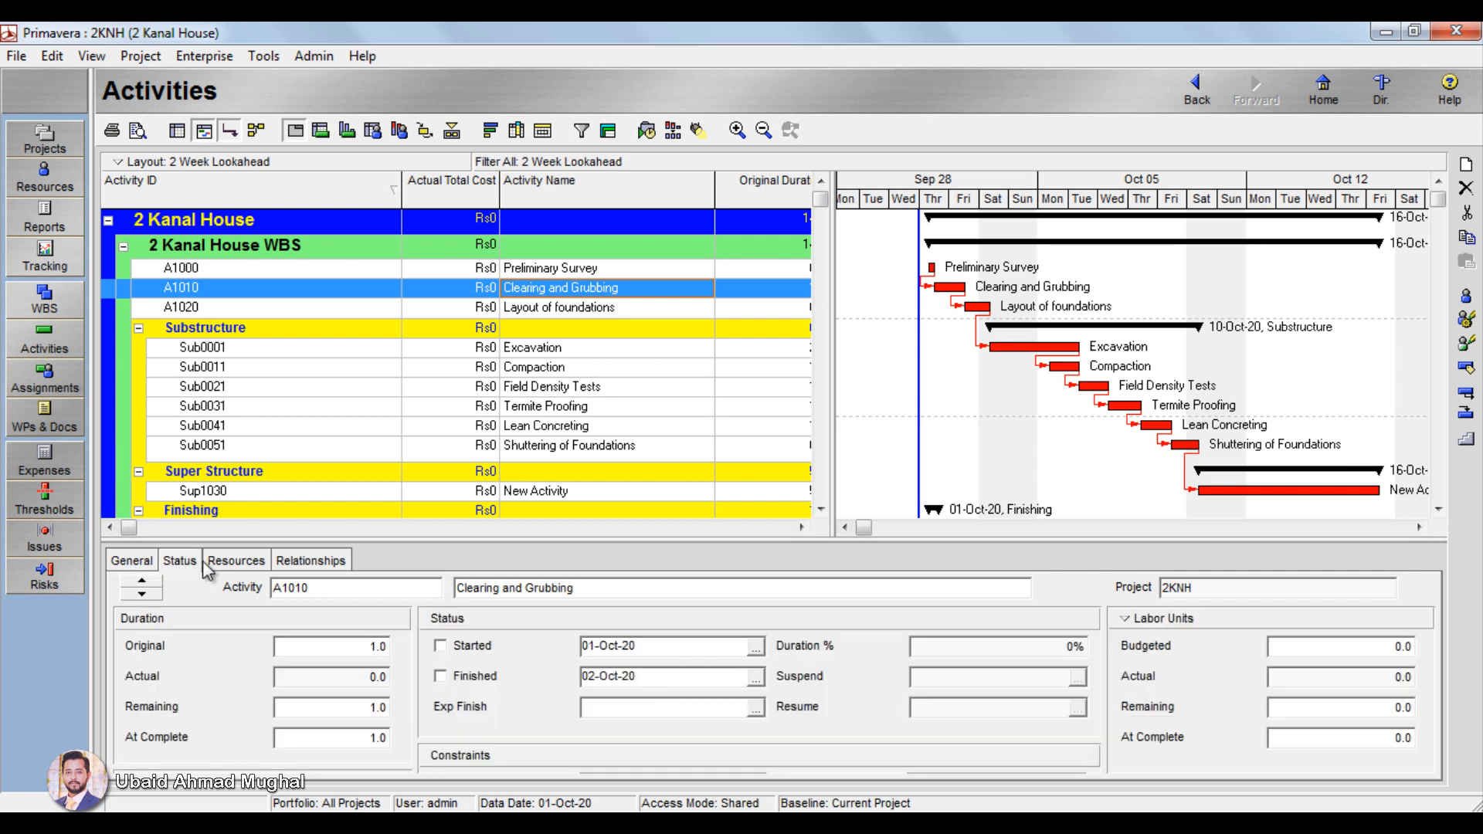
pyautogui.click(133, 563)
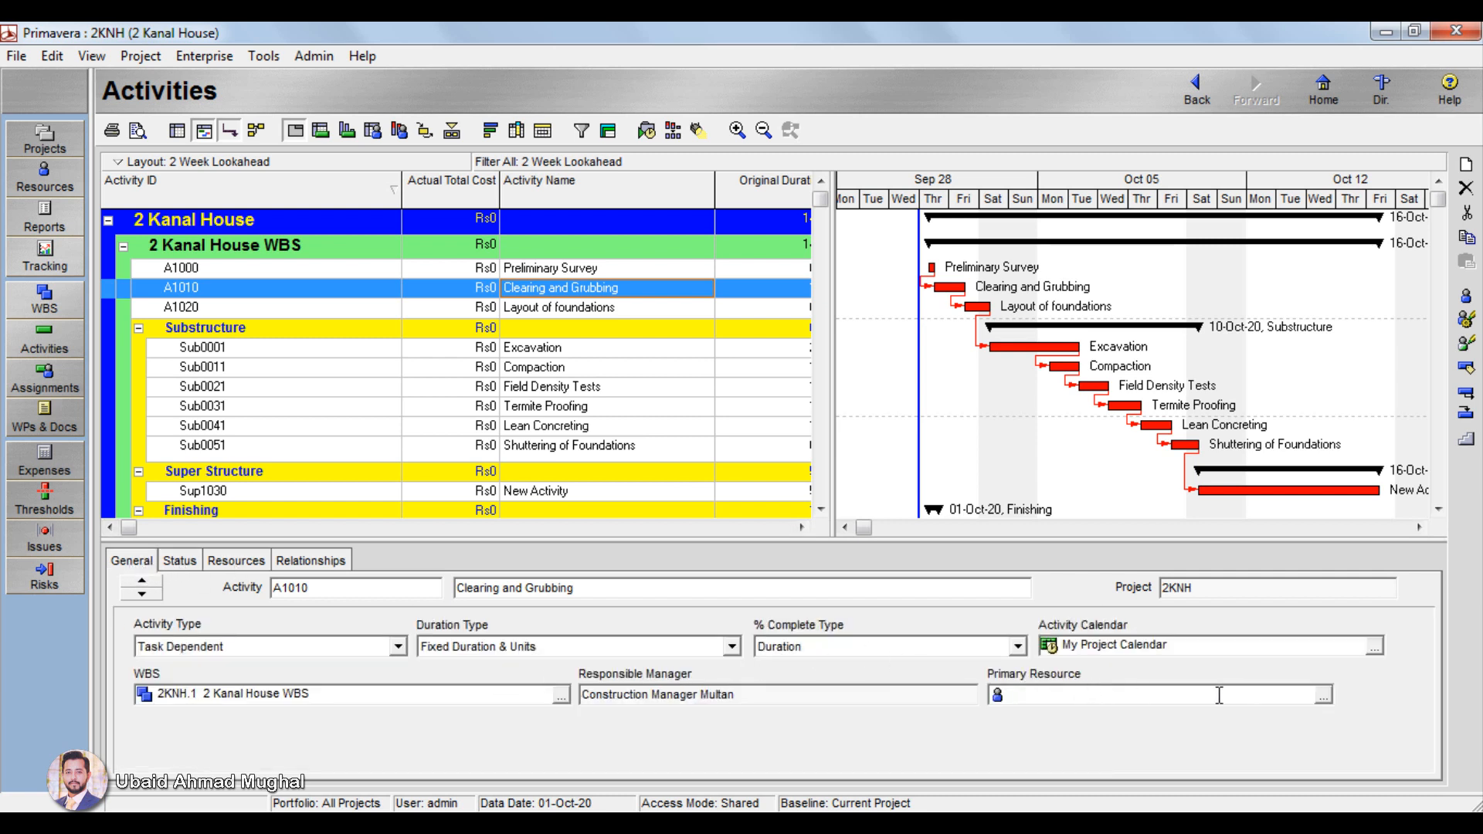
# Step: Set Labor as the primary resource of Clearing and Grubbing and agree to assign it to the activity
pyautogui.click(1324, 696)
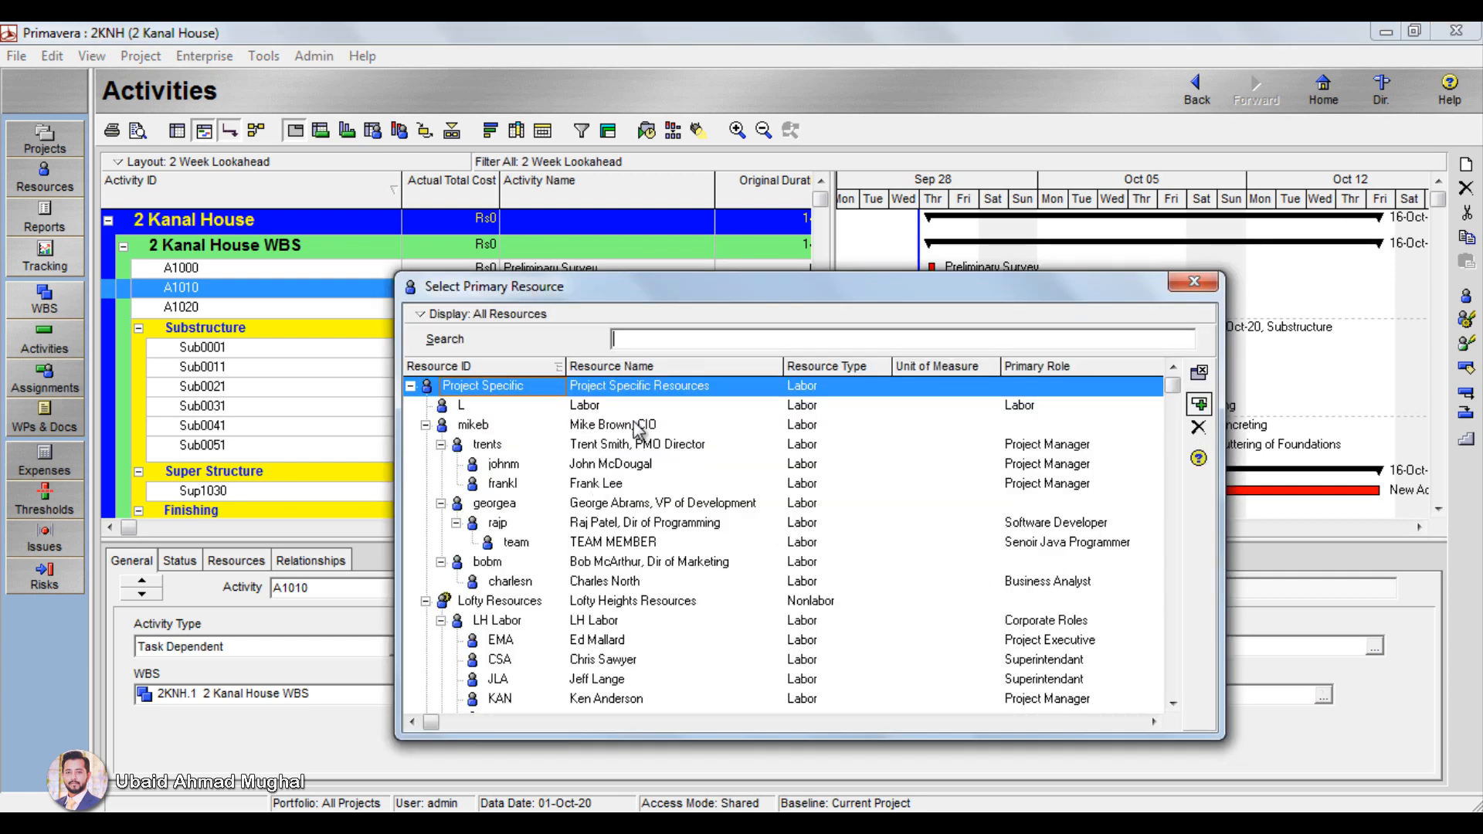
pyautogui.click(608, 407)
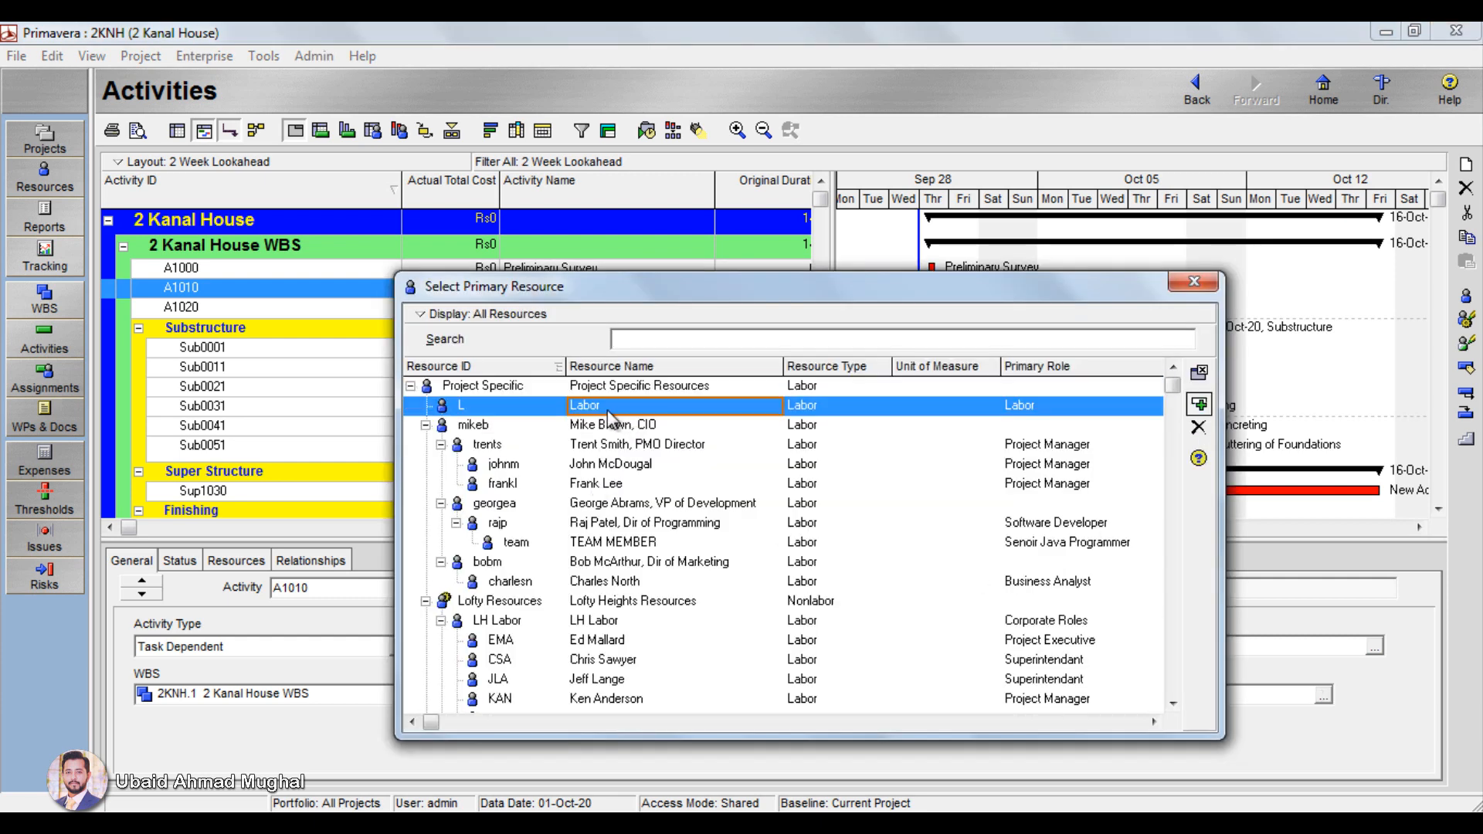
pyautogui.click(1199, 404)
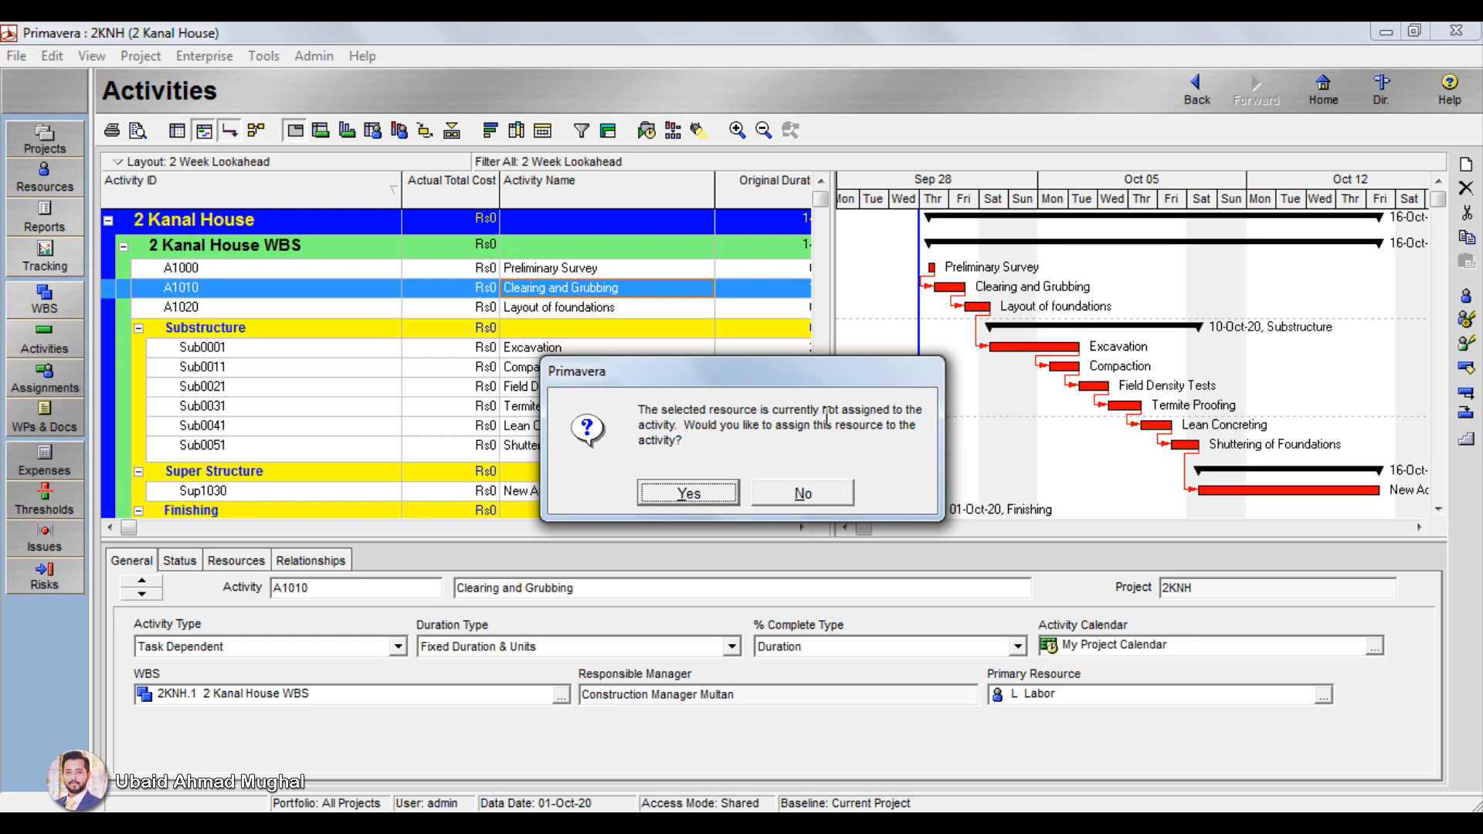
pyautogui.moveTo(701, 426); pyautogui.dragTo(912, 437)
pyautogui.click(688, 493)
pyautogui.click(1165, 690)
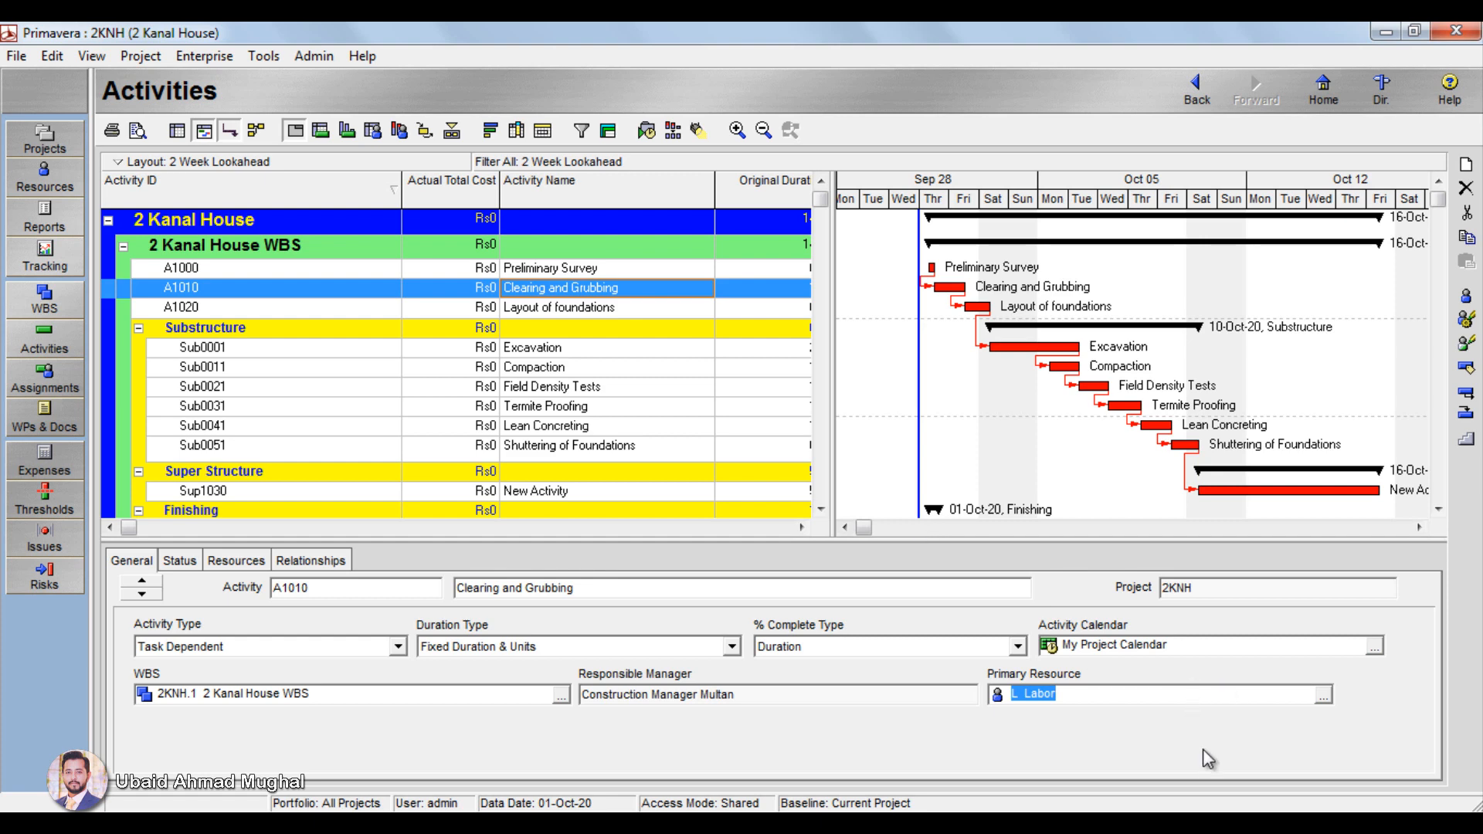
# Step: Return to the resources and filter the list to Current Project's Resources
pyautogui.click(231, 58)
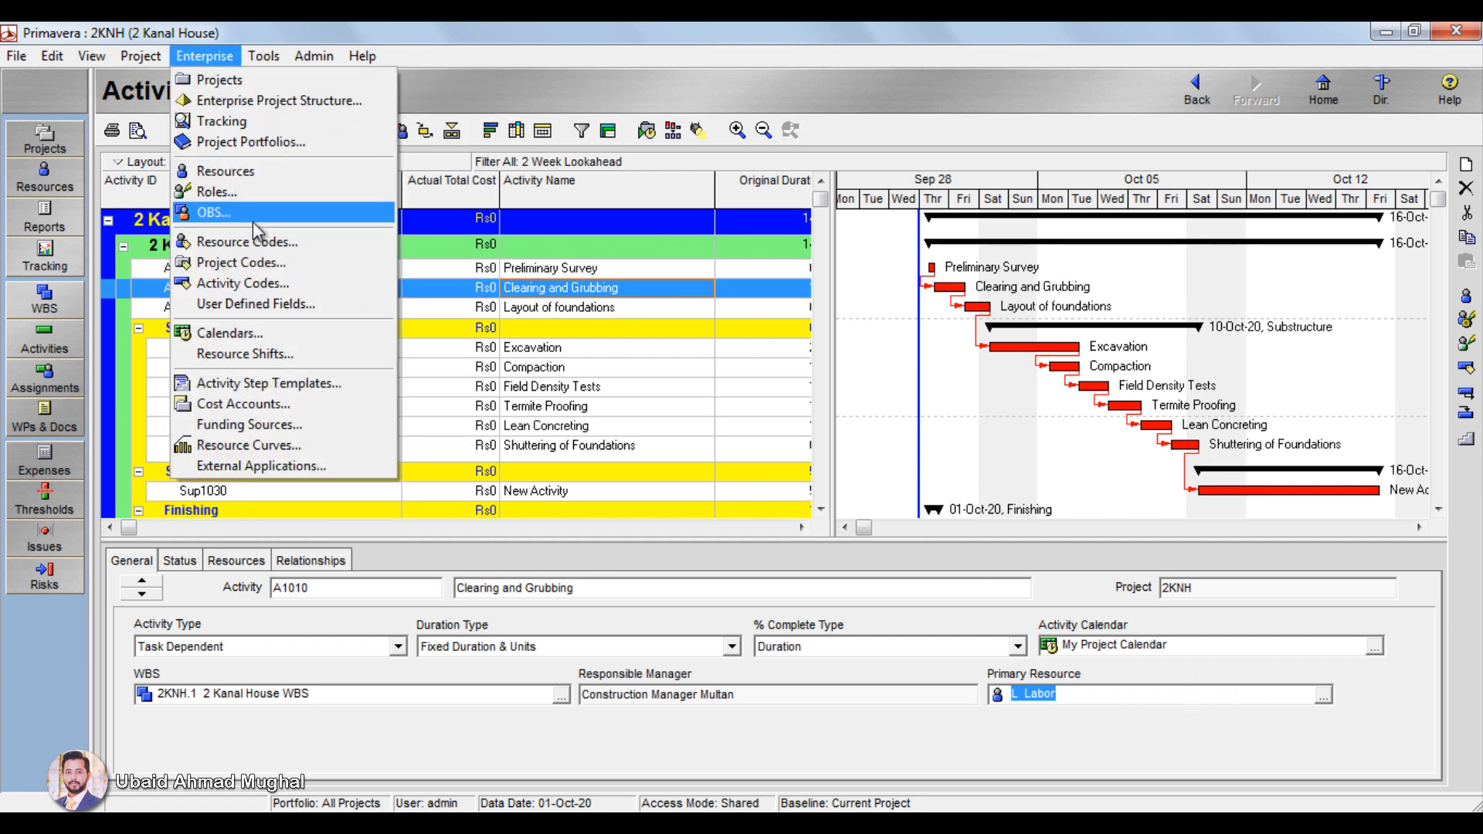
pyautogui.click(255, 171)
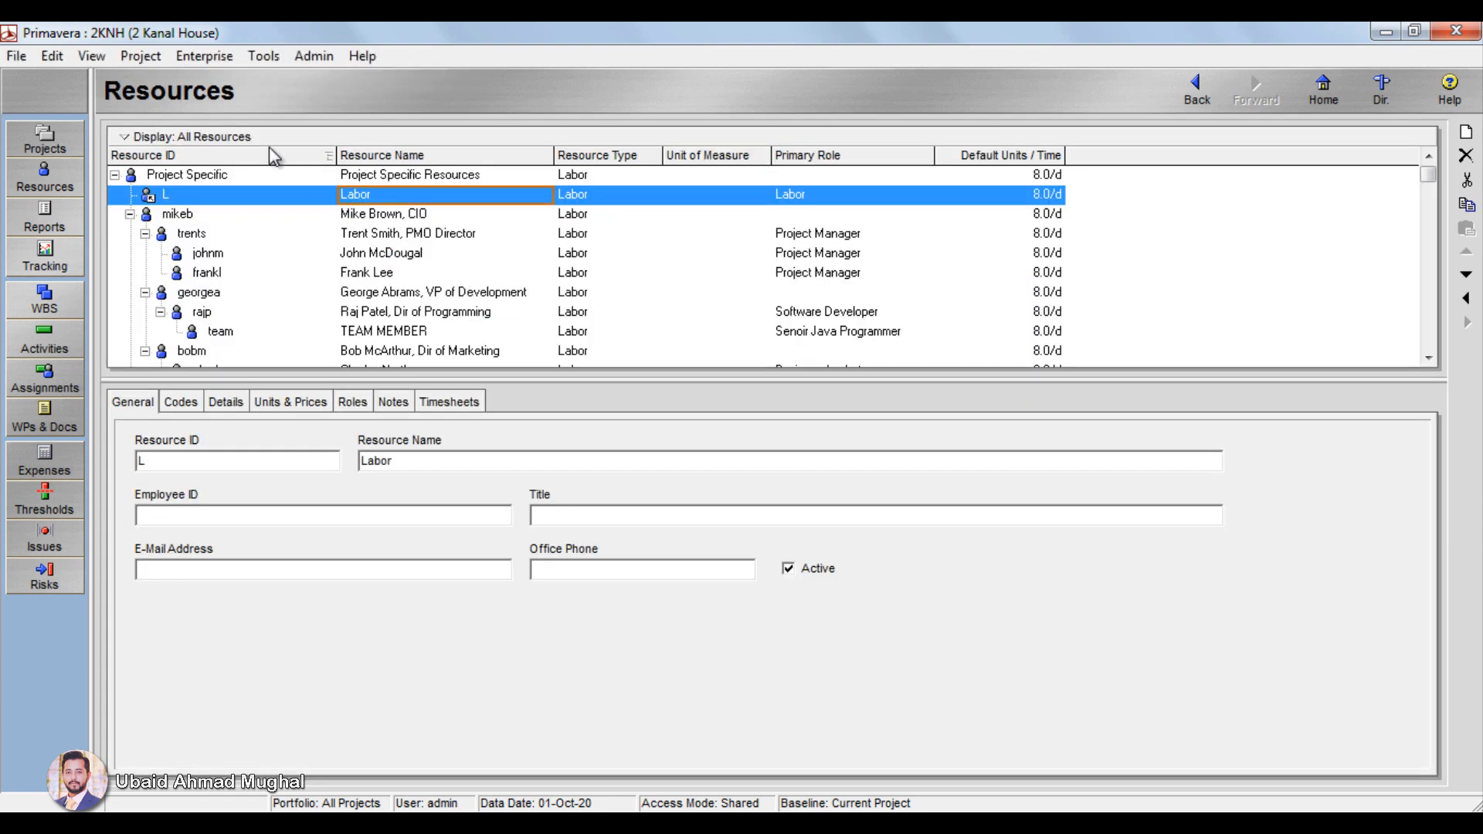
pyautogui.click(167, 135)
pyautogui.moveTo(222, 267)
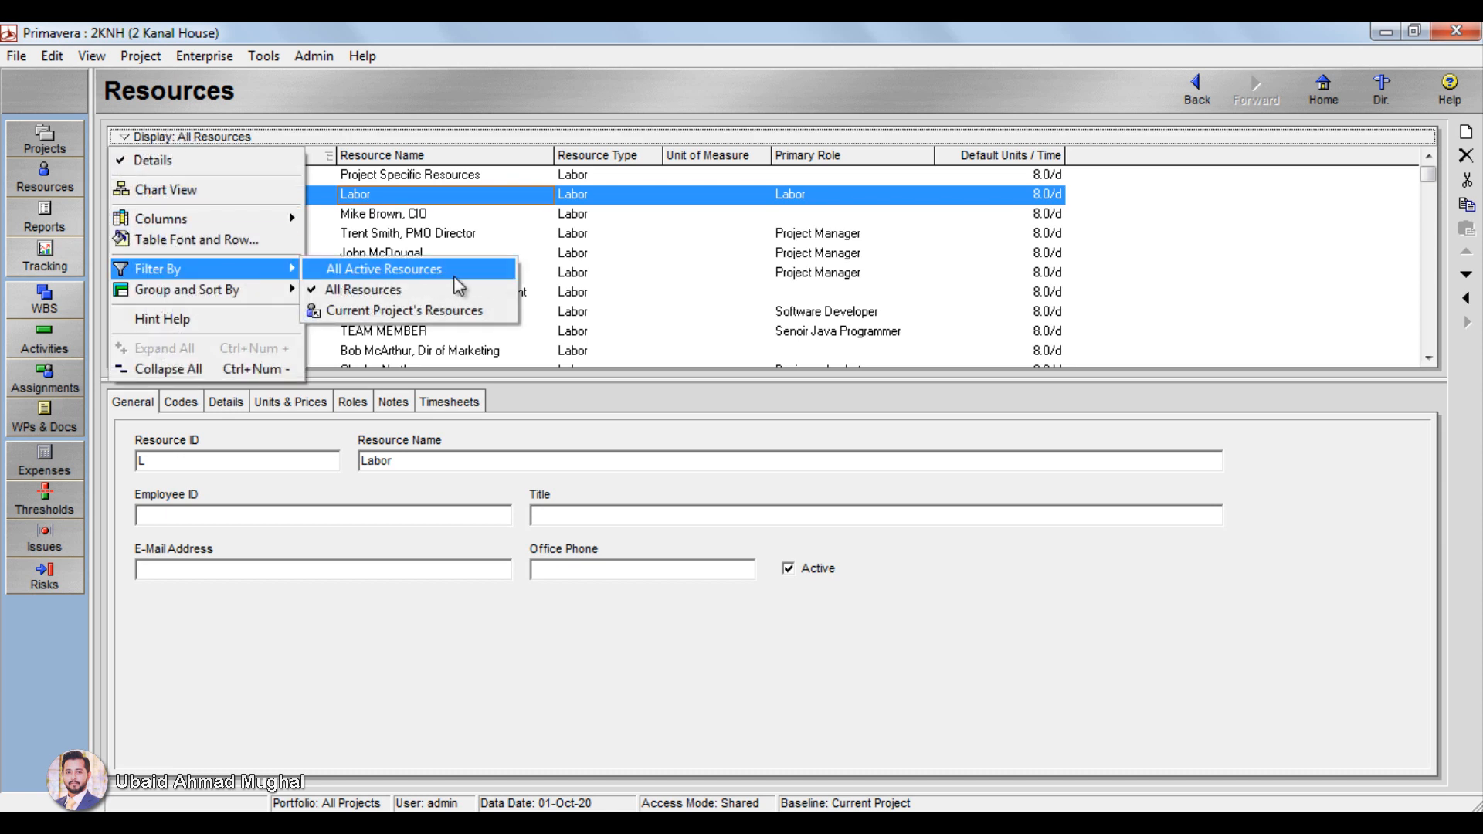
pyautogui.click(456, 312)
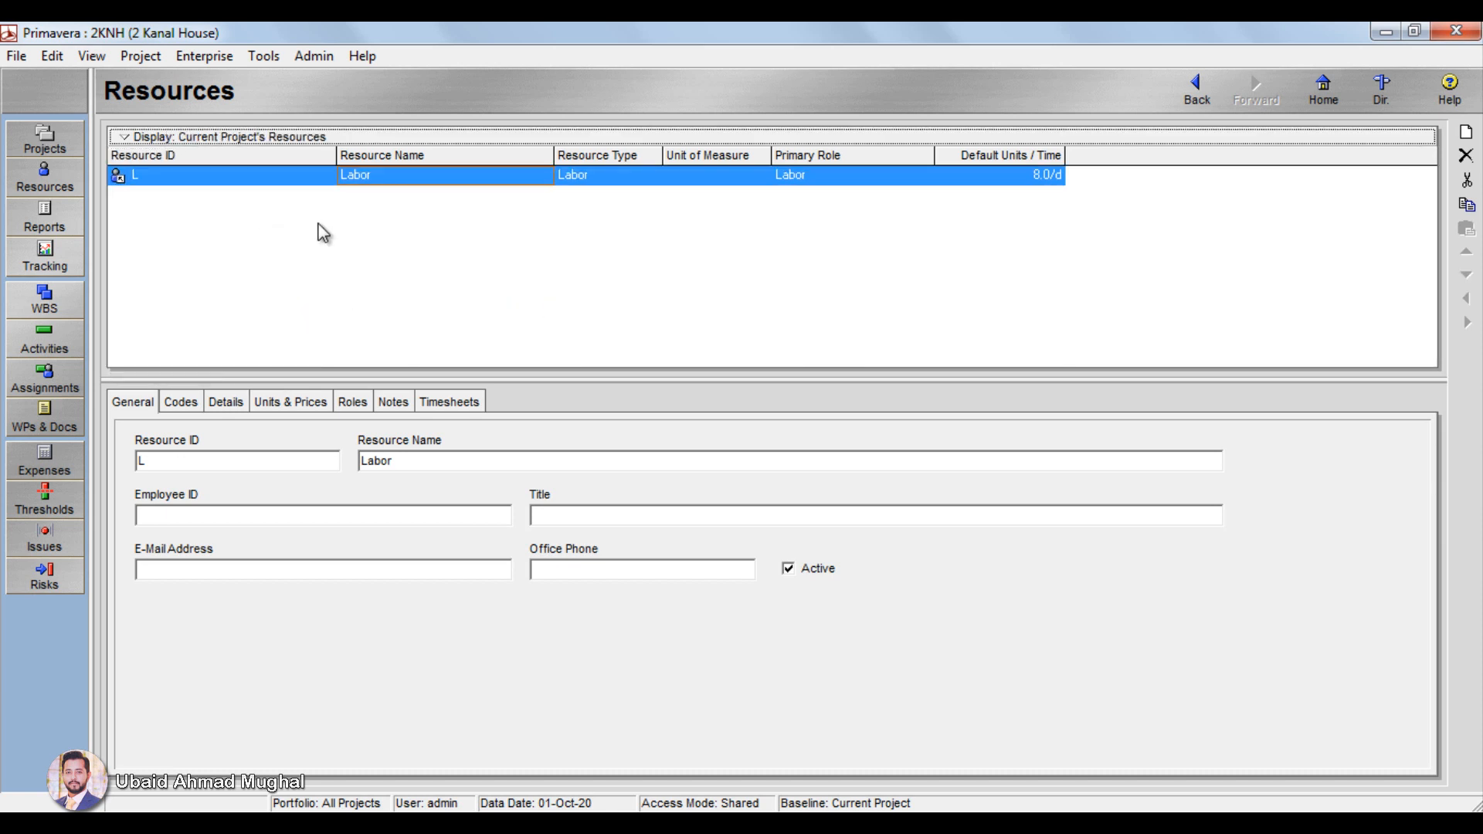
# Step: Open the details of the Labor resource and set its currency to Pakistani Rs (PKR)
pyautogui.click(711, 240)
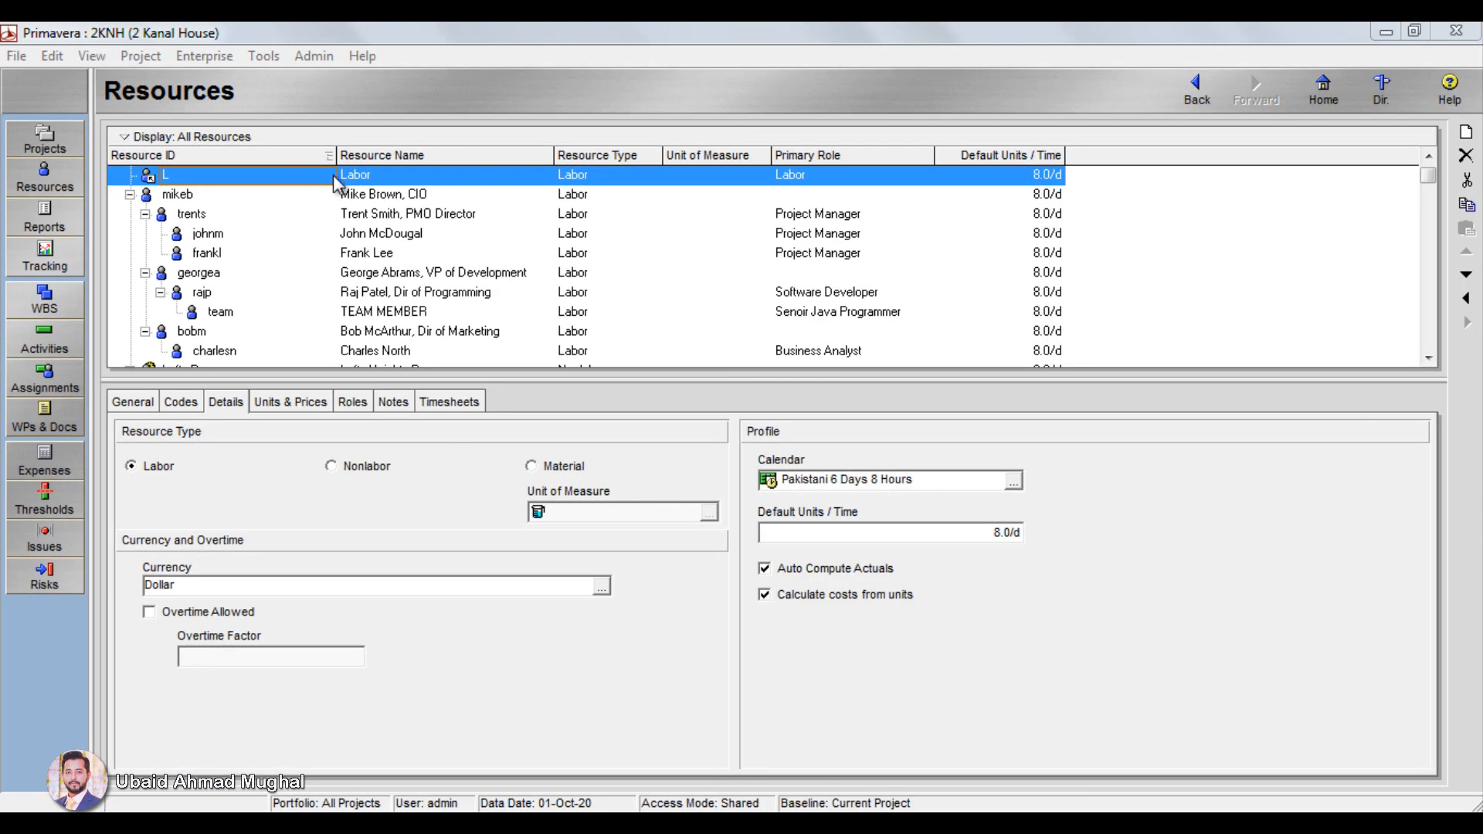
pyautogui.click(224, 406)
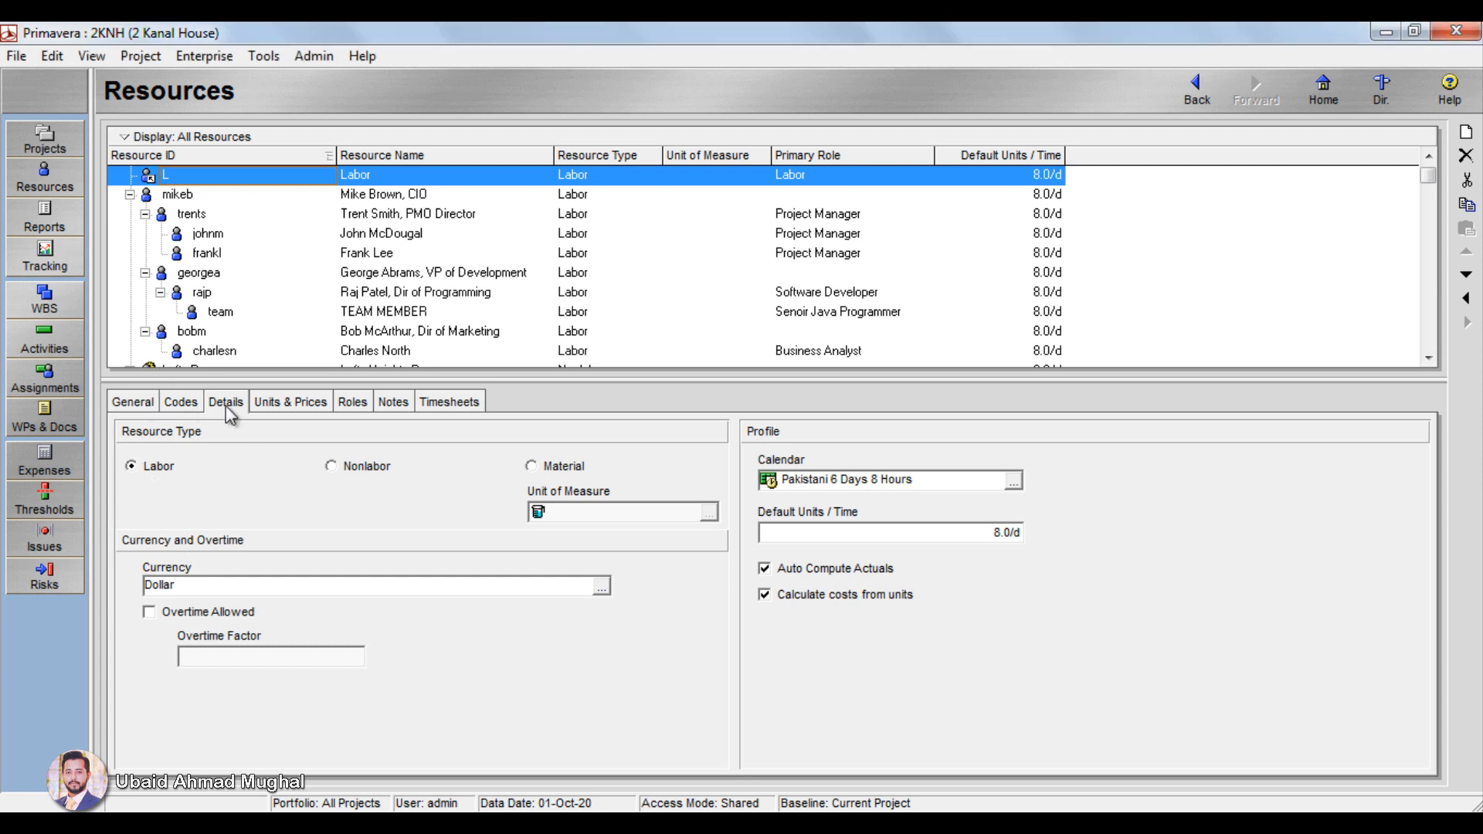
pyautogui.click(603, 591)
pyautogui.click(636, 660)
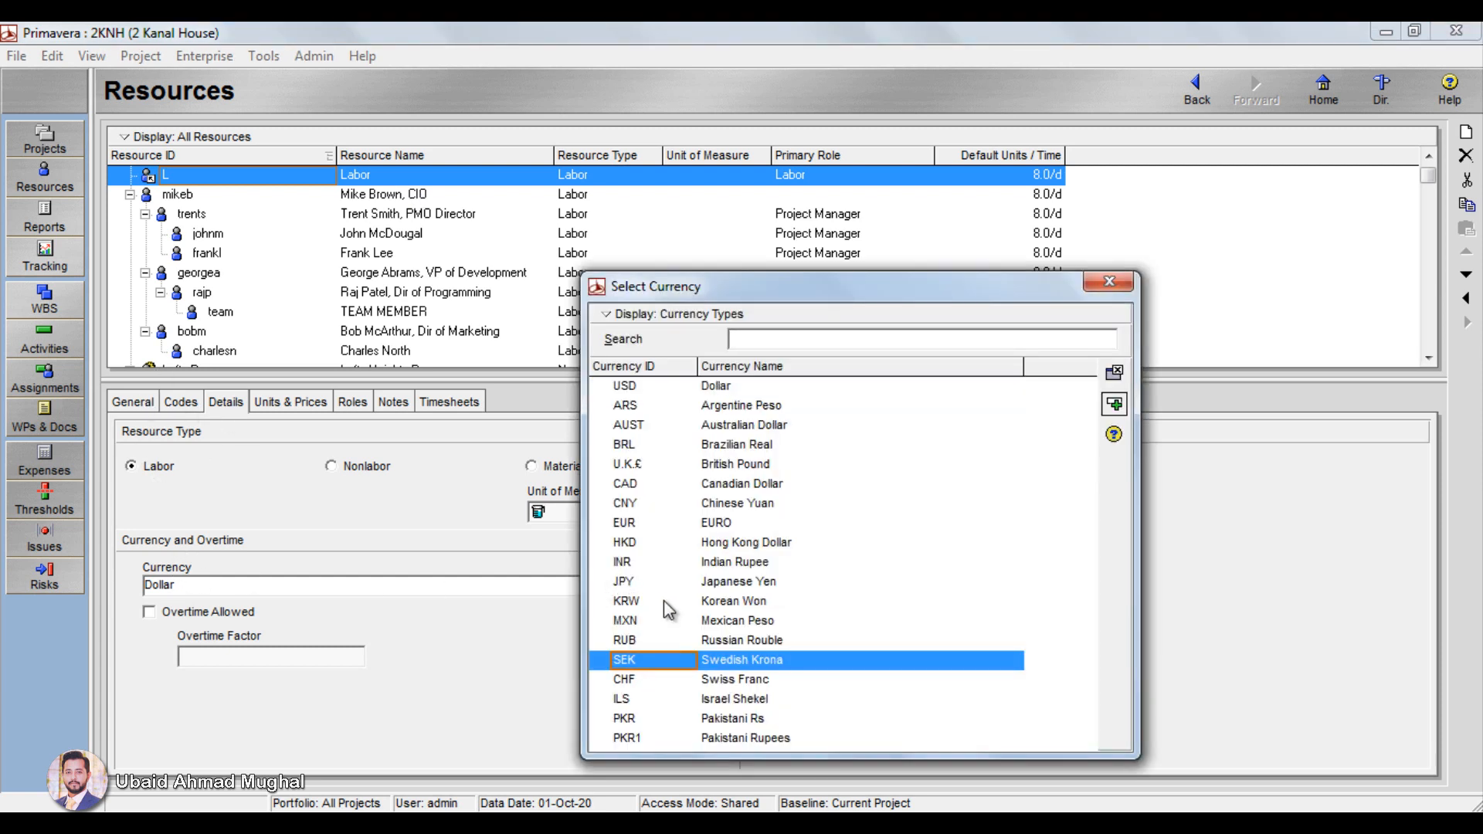
pyautogui.click(641, 720)
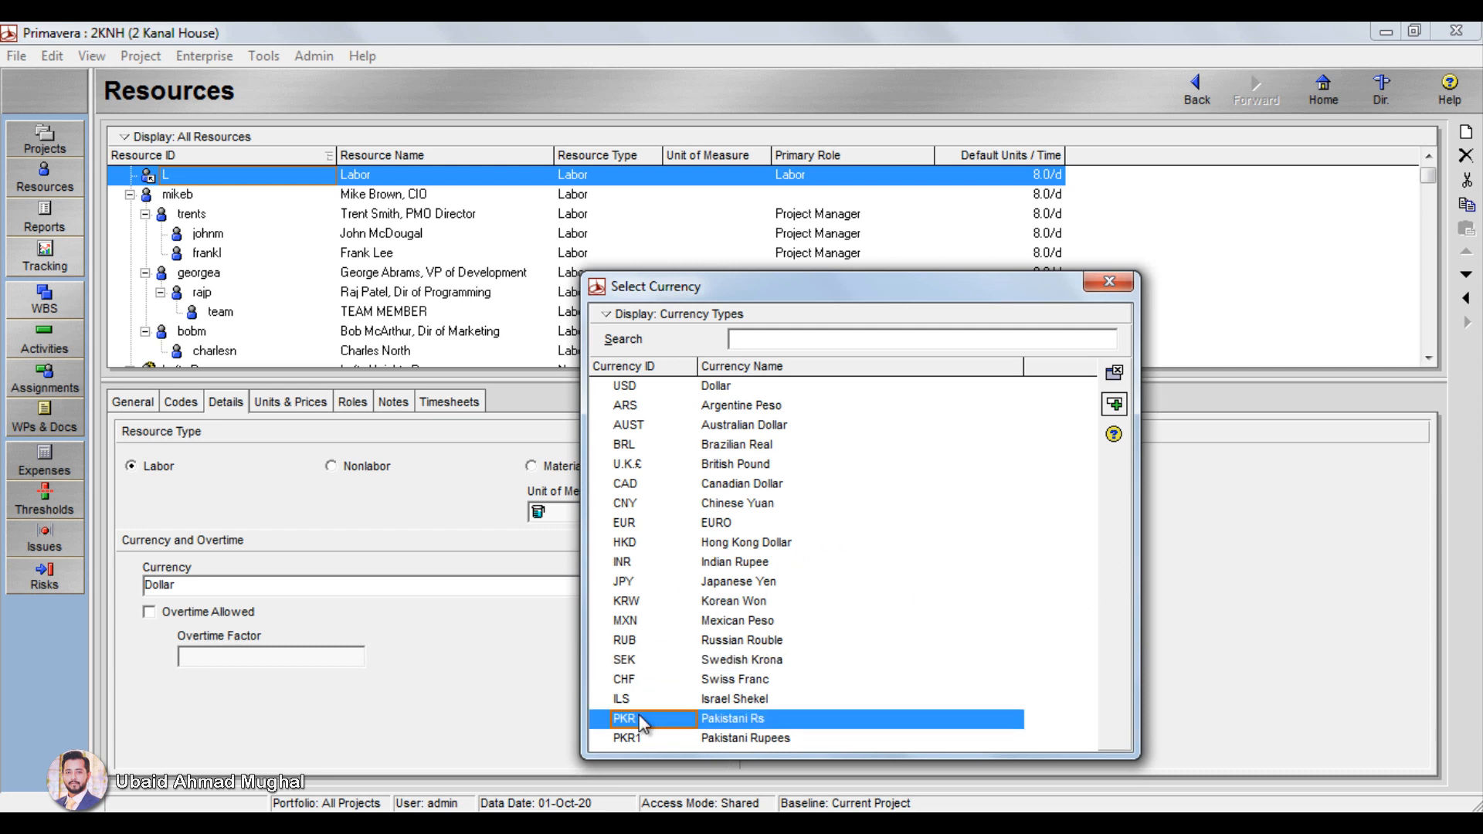
pyautogui.click(1113, 403)
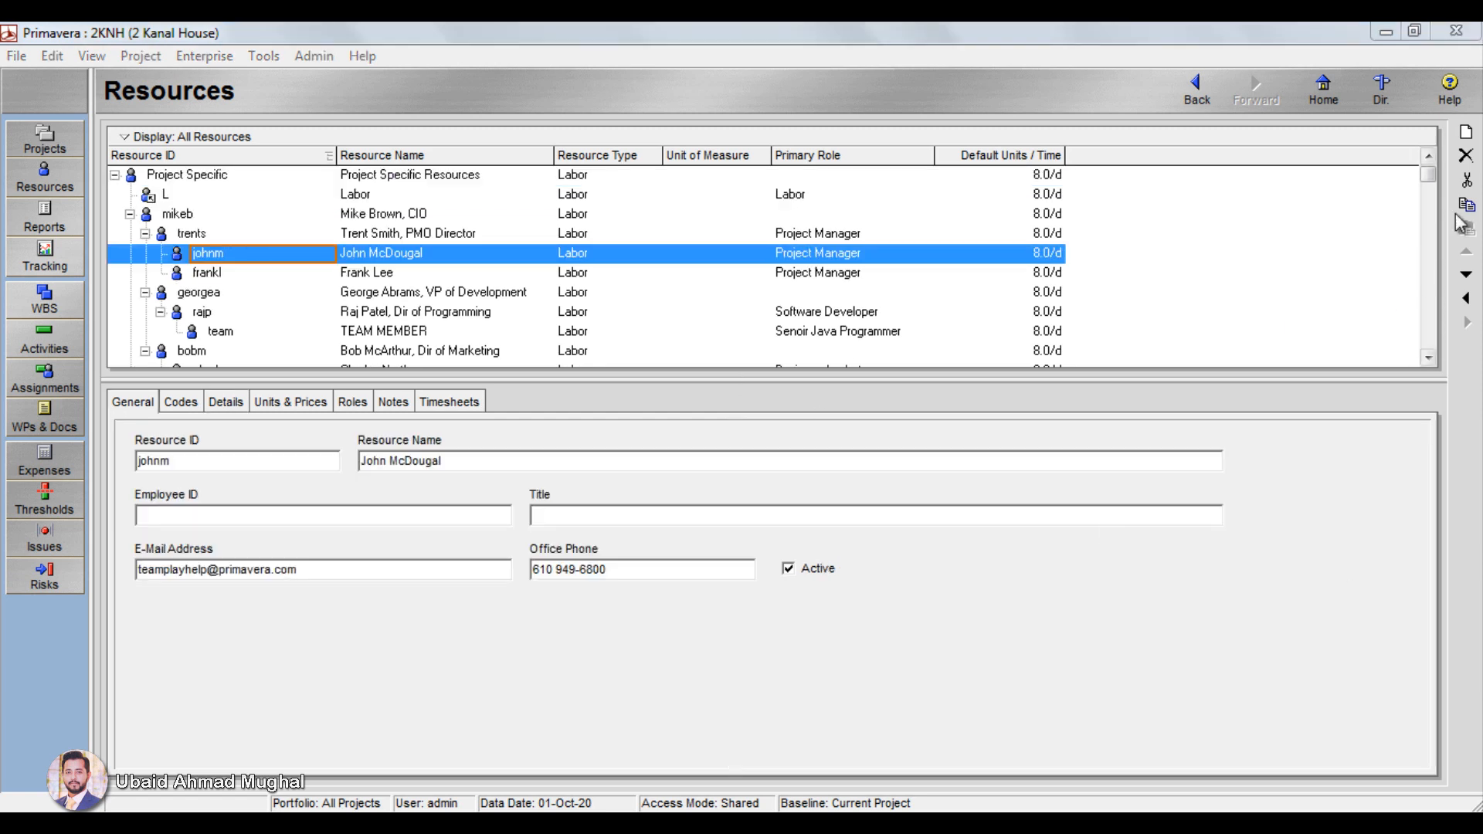
pyautogui.click(1466, 133)
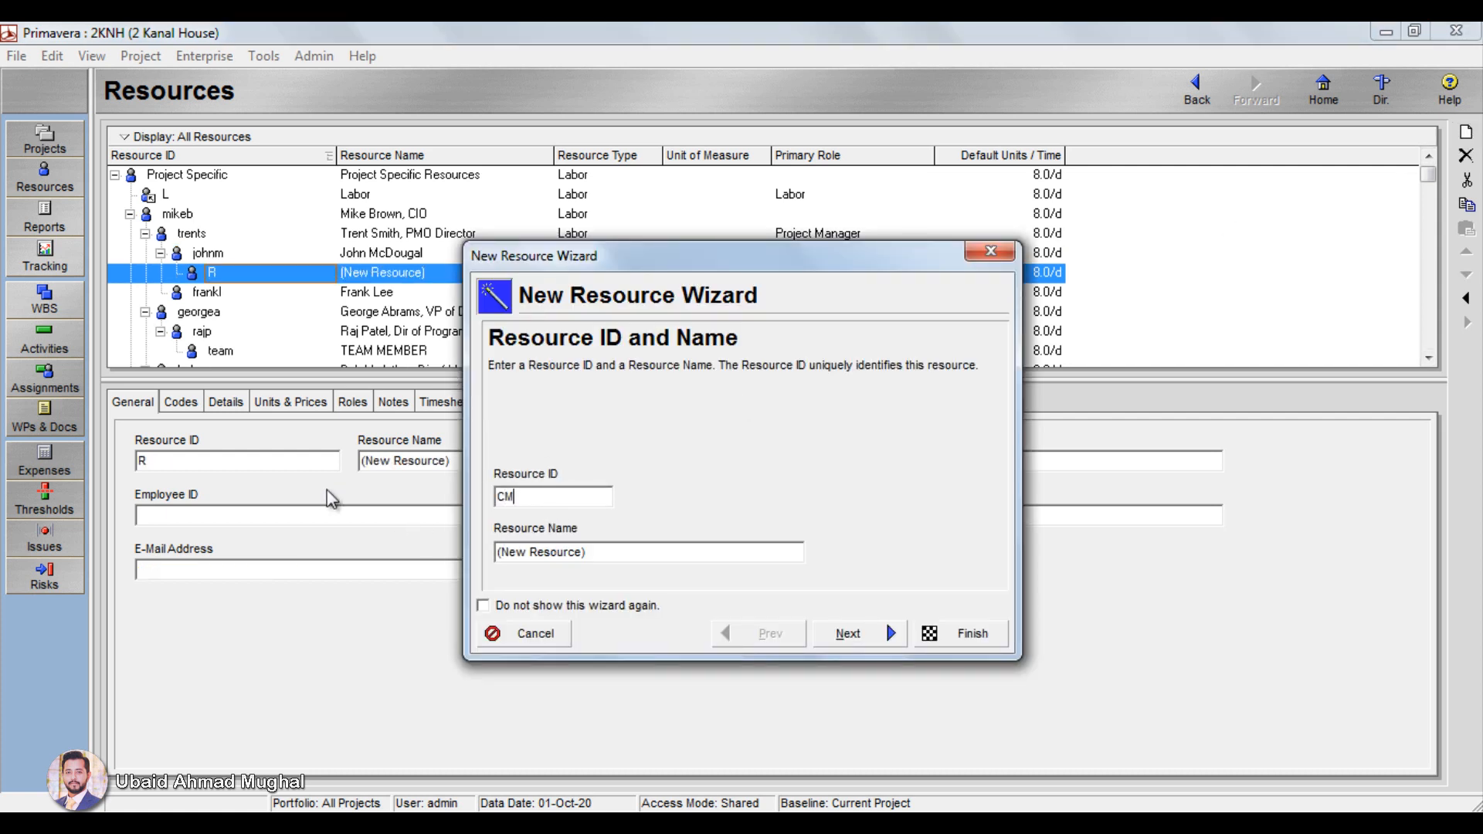
pyautogui.click(651, 553)
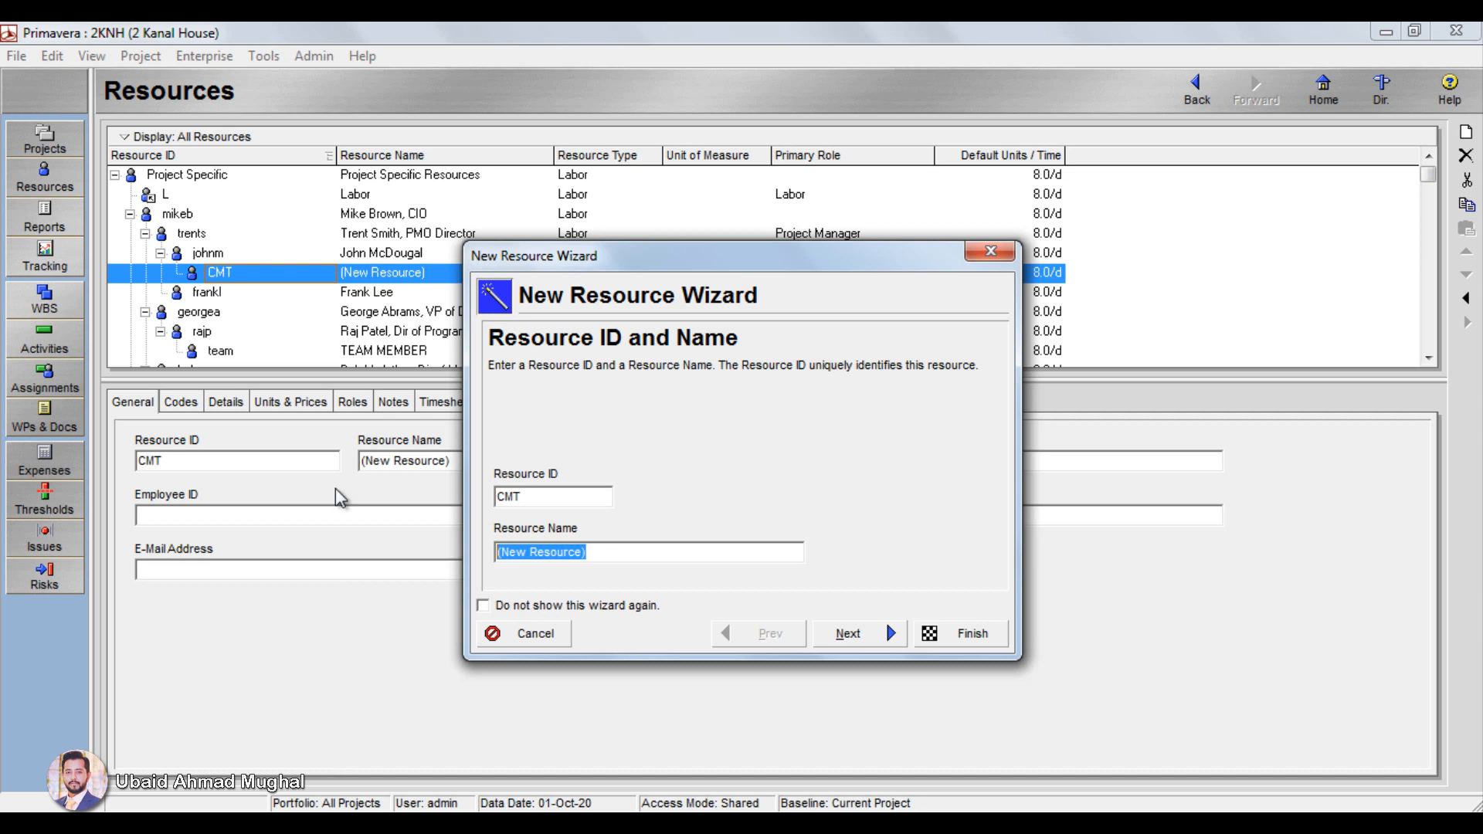
pyautogui.write('CEMENT')
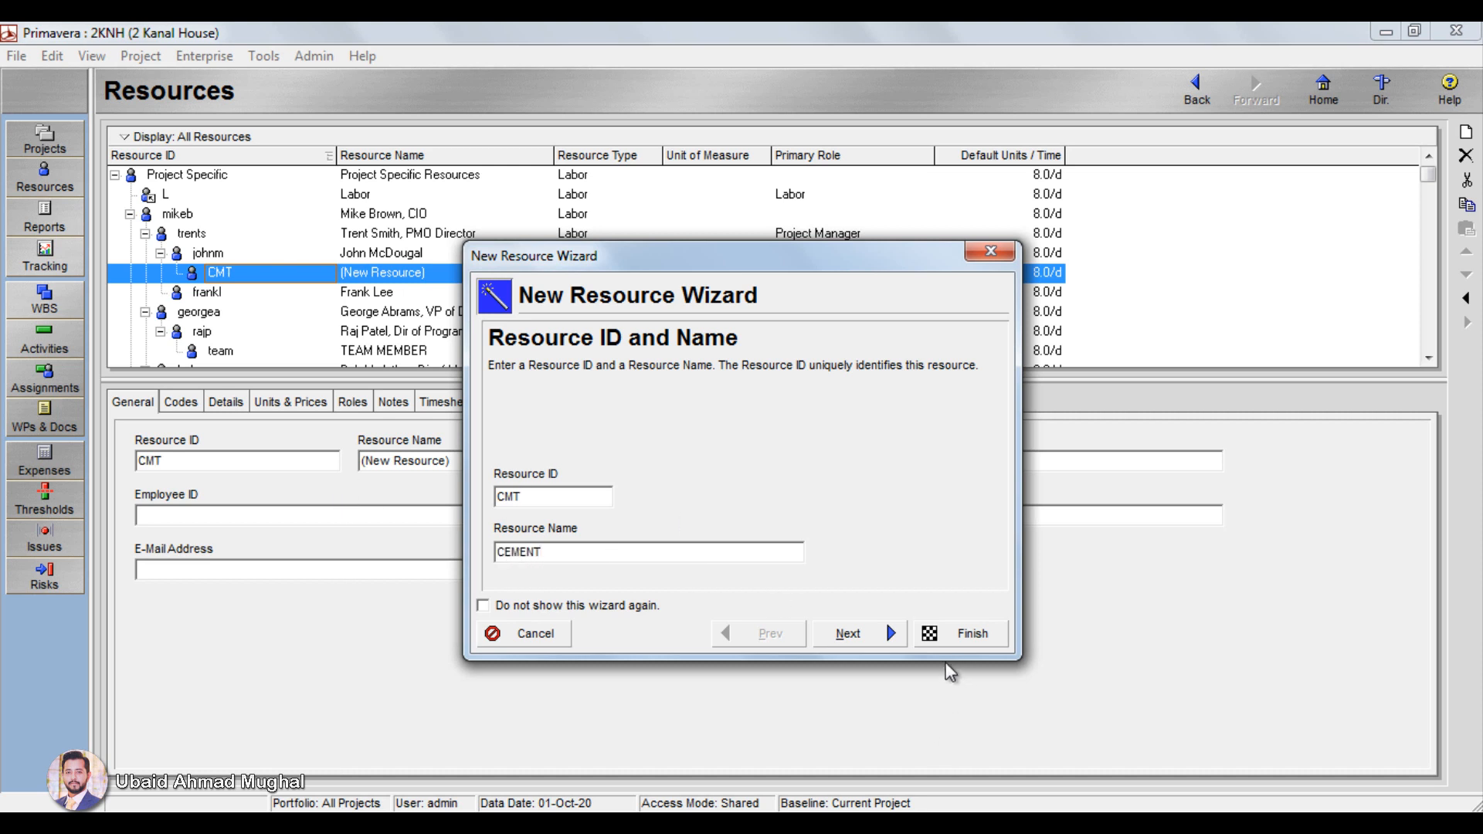
pyautogui.click(841, 626)
pyautogui.click(545, 525)
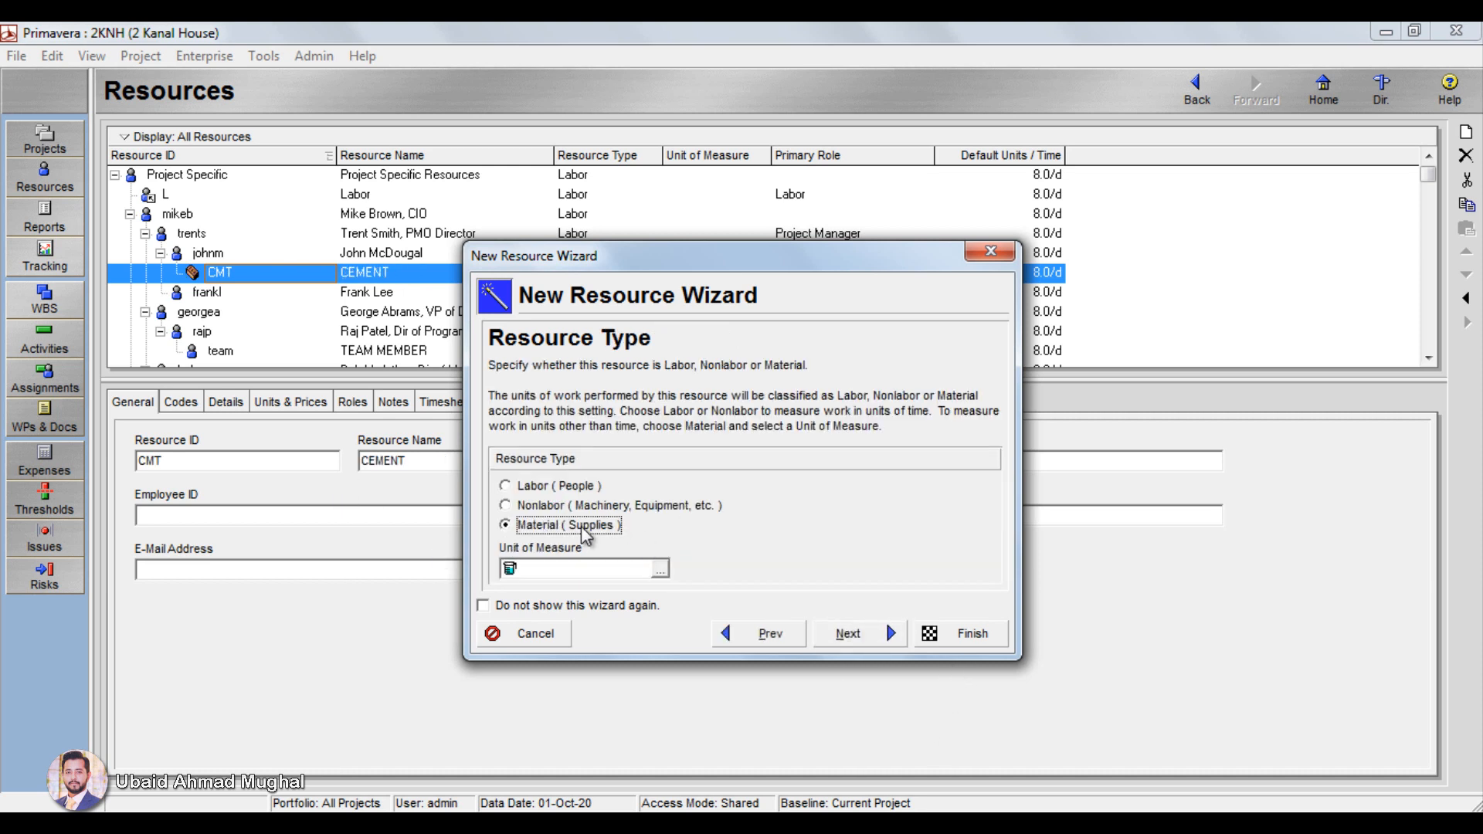
pyautogui.click(663, 571)
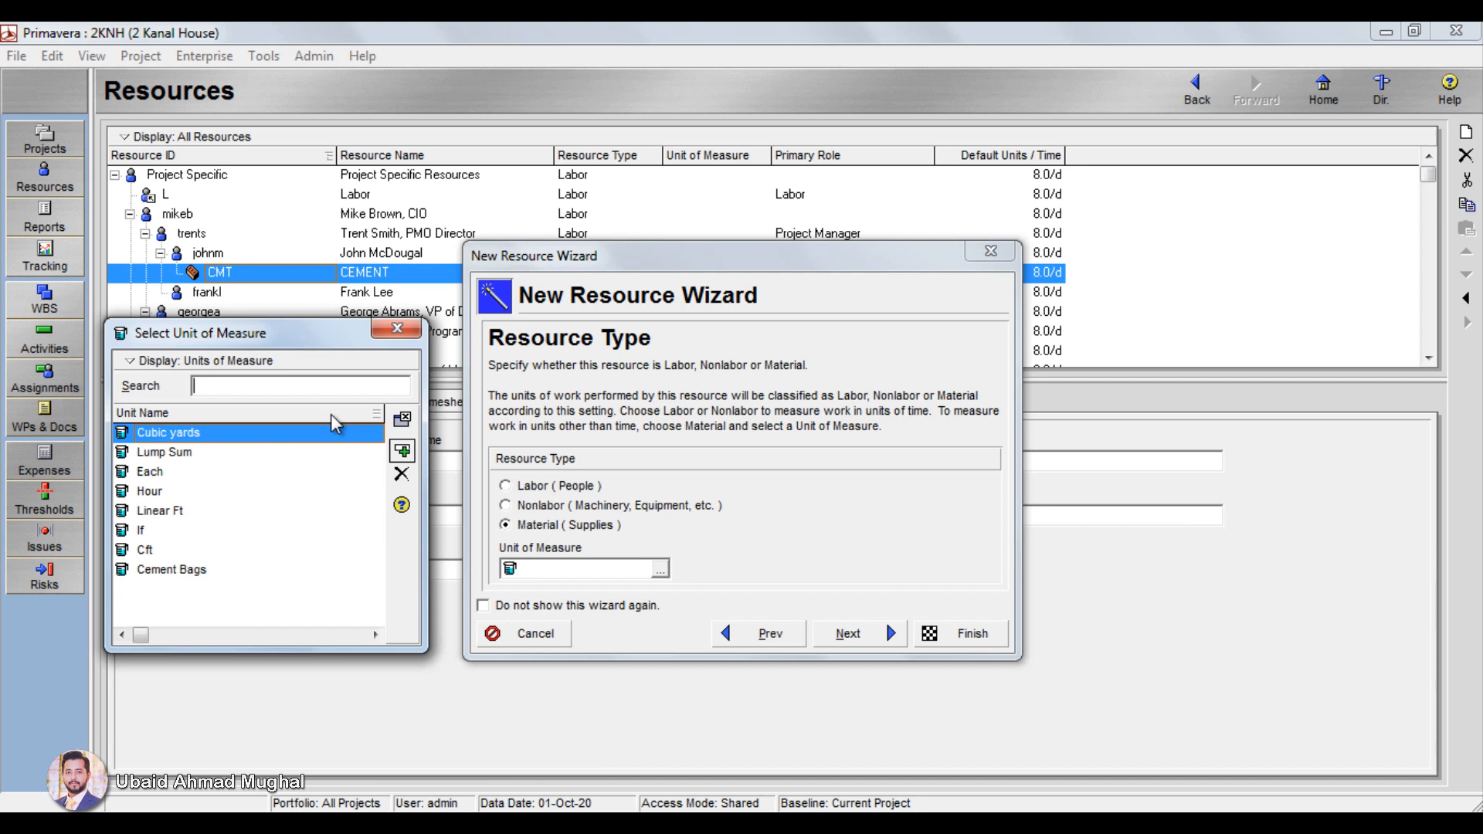
pyautogui.click(398, 328)
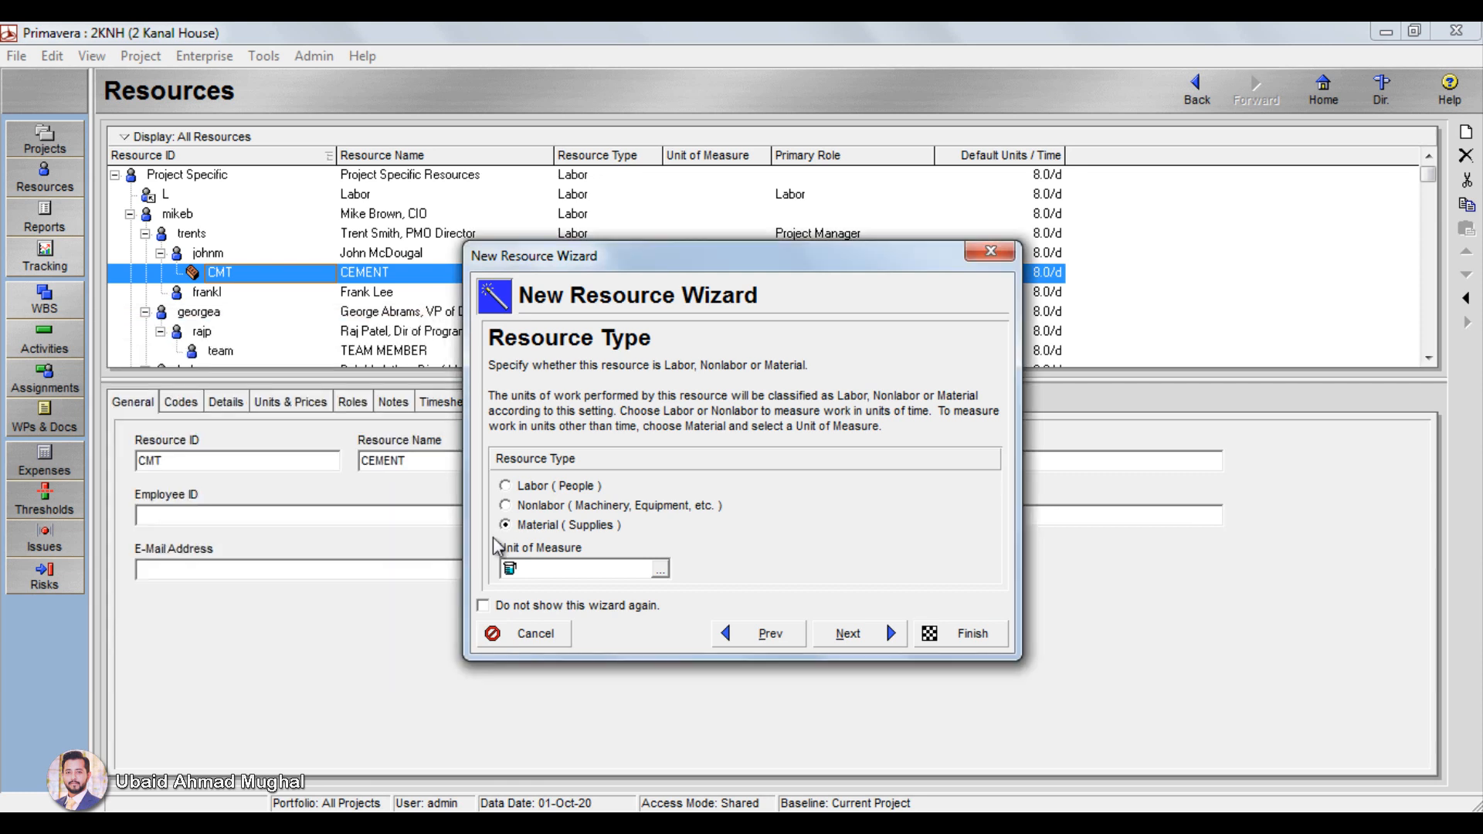
pyautogui.click(531, 633)
# Step: Delete the Bags Cement unit from the Units of Measure in Admin Categories and confirm the deletion
pyautogui.click(304, 60)
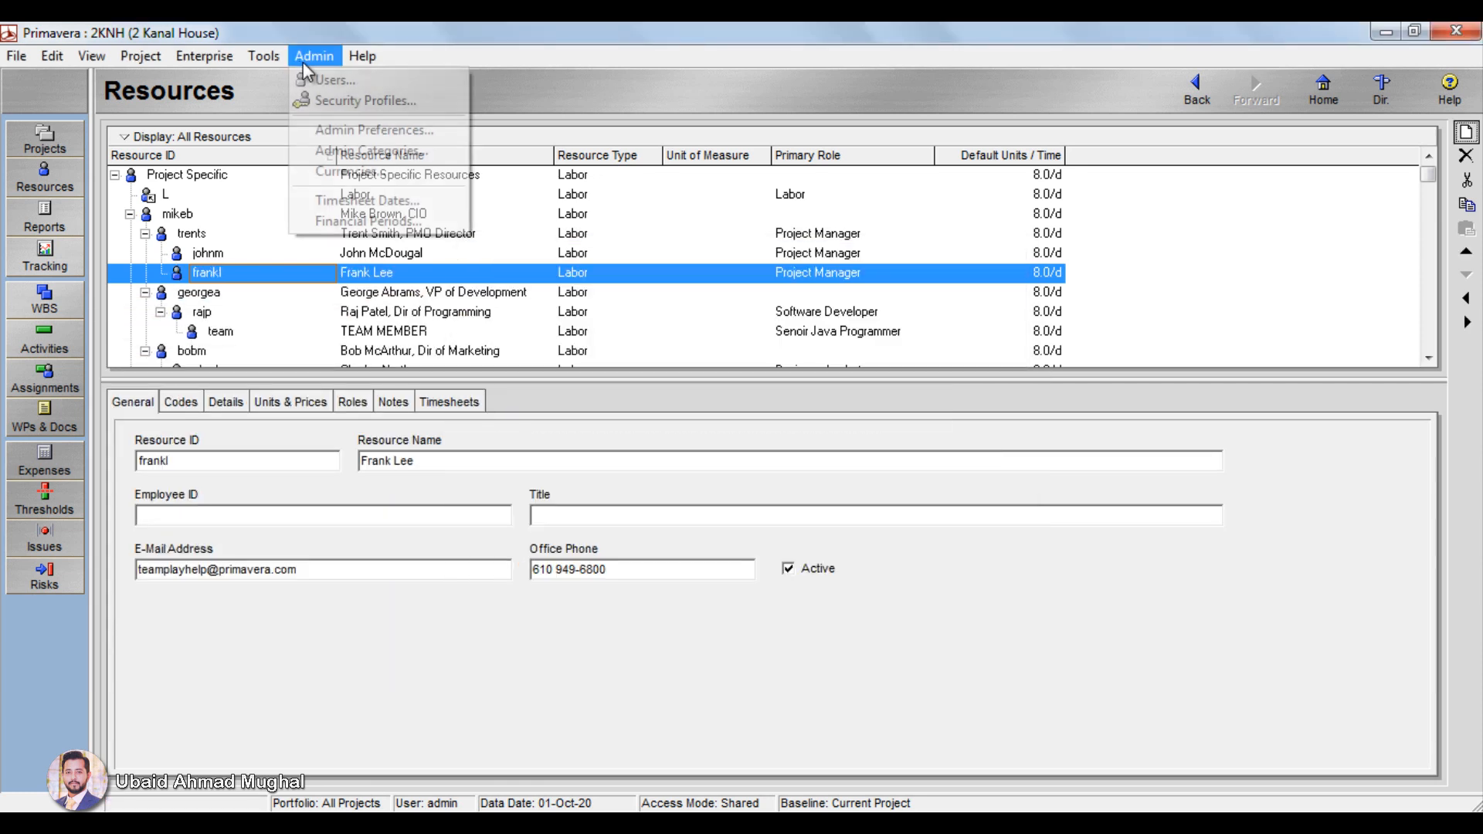
pyautogui.click(384, 149)
pyautogui.click(334, 462)
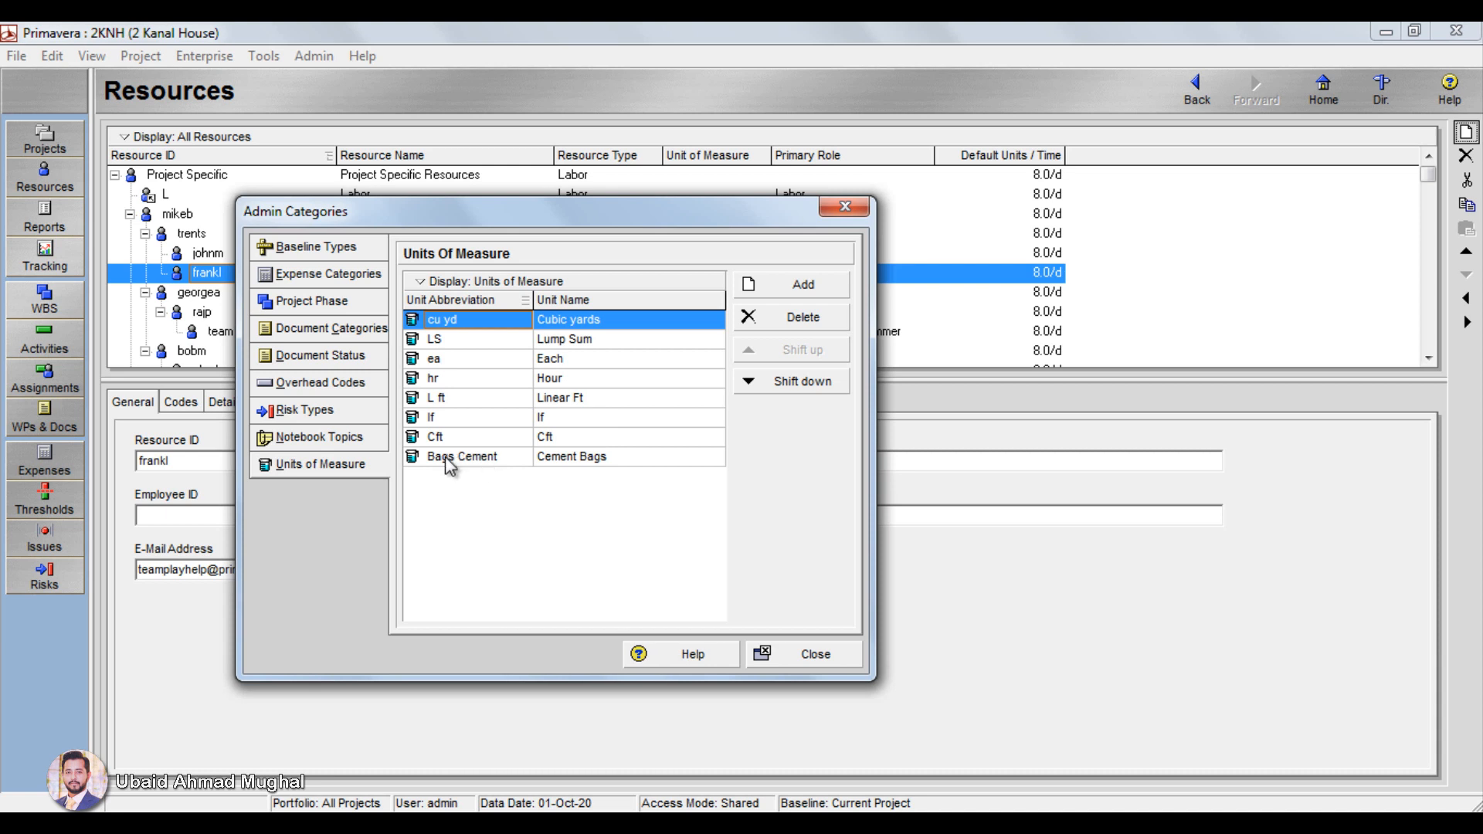
pyautogui.click(482, 460)
pyautogui.click(804, 317)
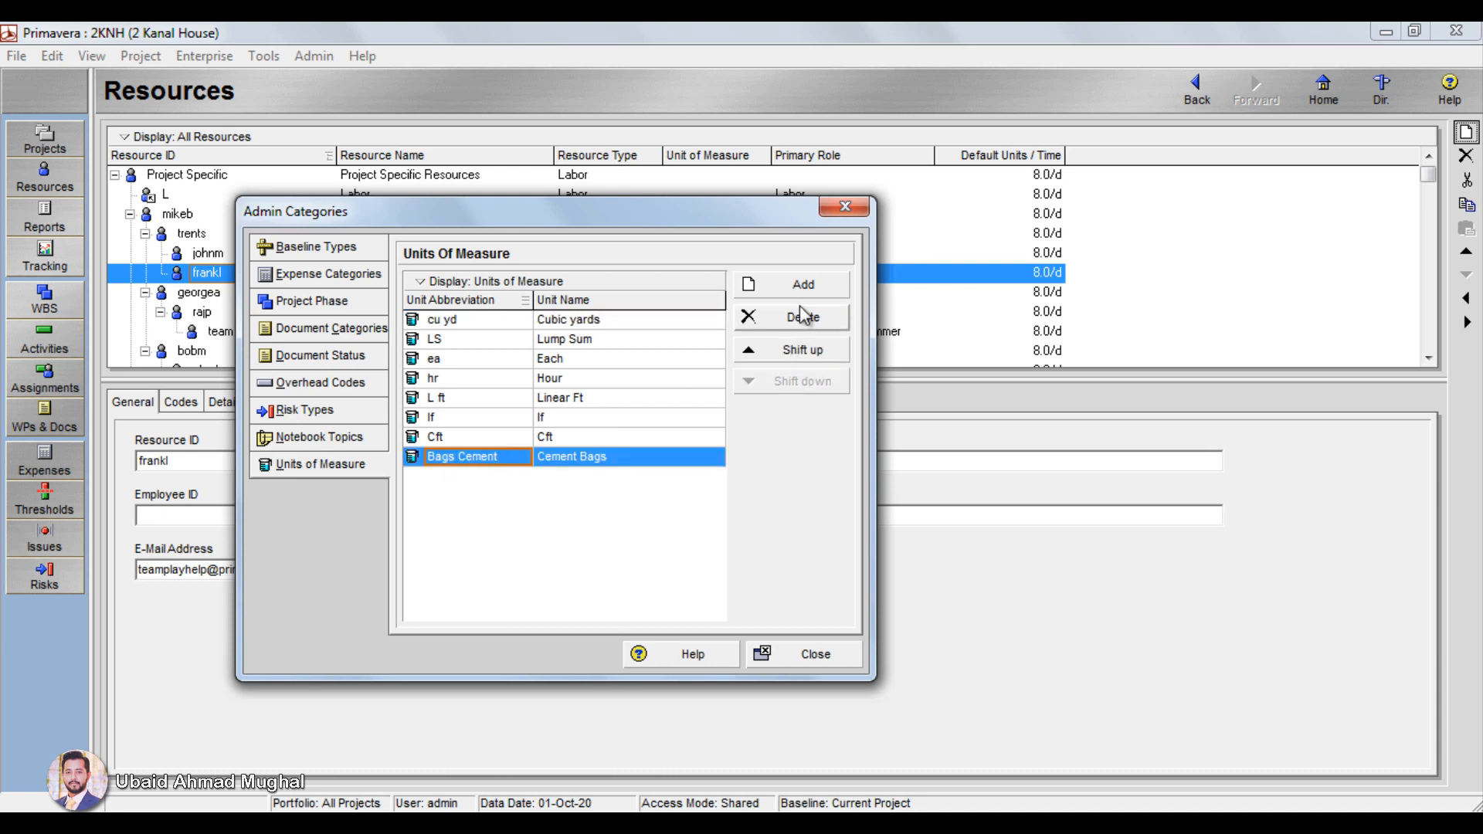
pyautogui.click(669, 491)
# Step: Add a unit of measure with abbreviation Bags and name Cement Bags, and close the admin categories
pyautogui.click(794, 292)
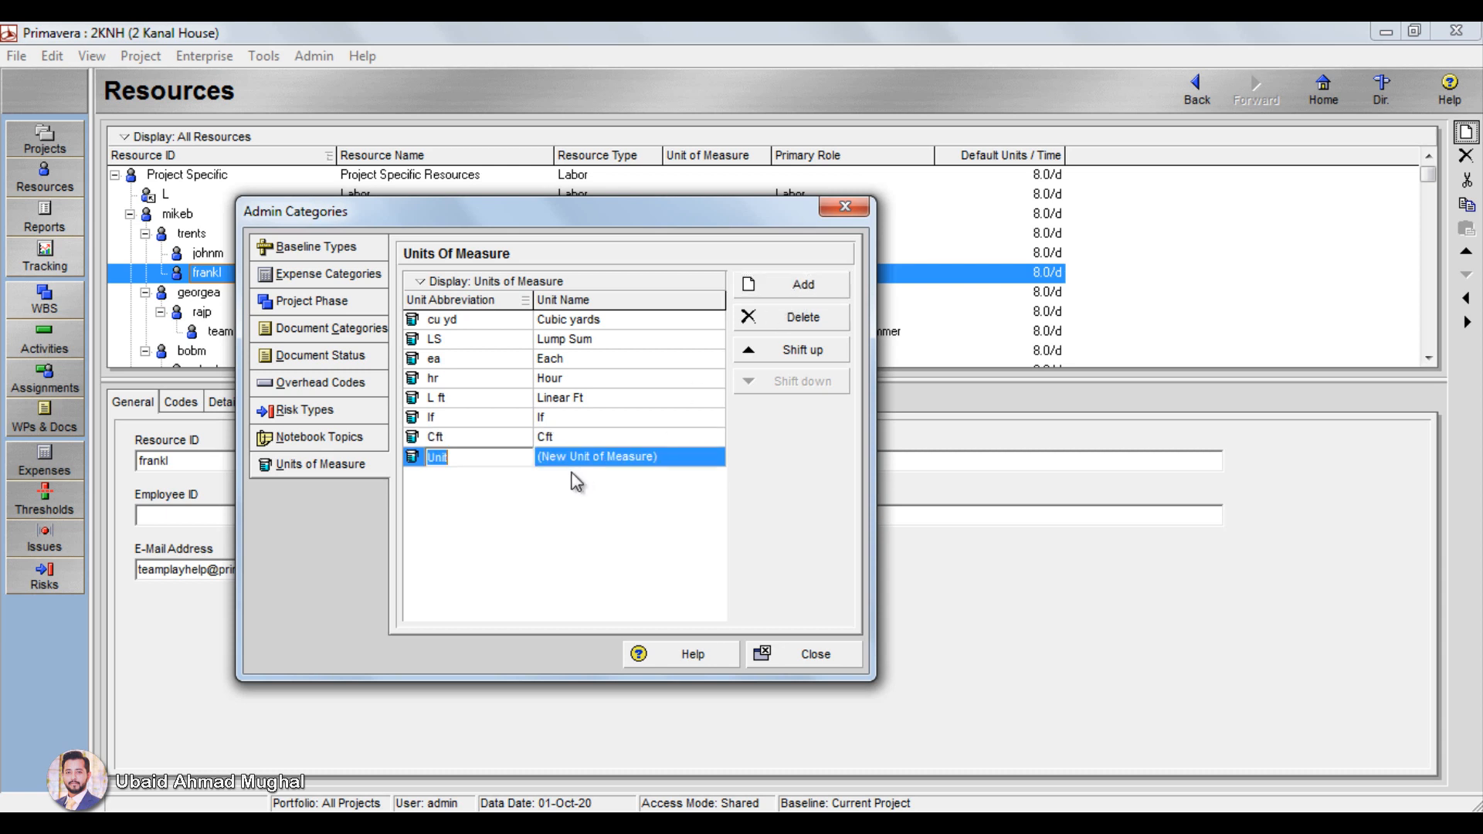
pyautogui.write('Bar')
pyautogui.press('BackSpace')
pyautogui.press('BackSpace')
pyautogui.write('ags')
pyautogui.press('Return')
pyautogui.doubleClick(599, 448)
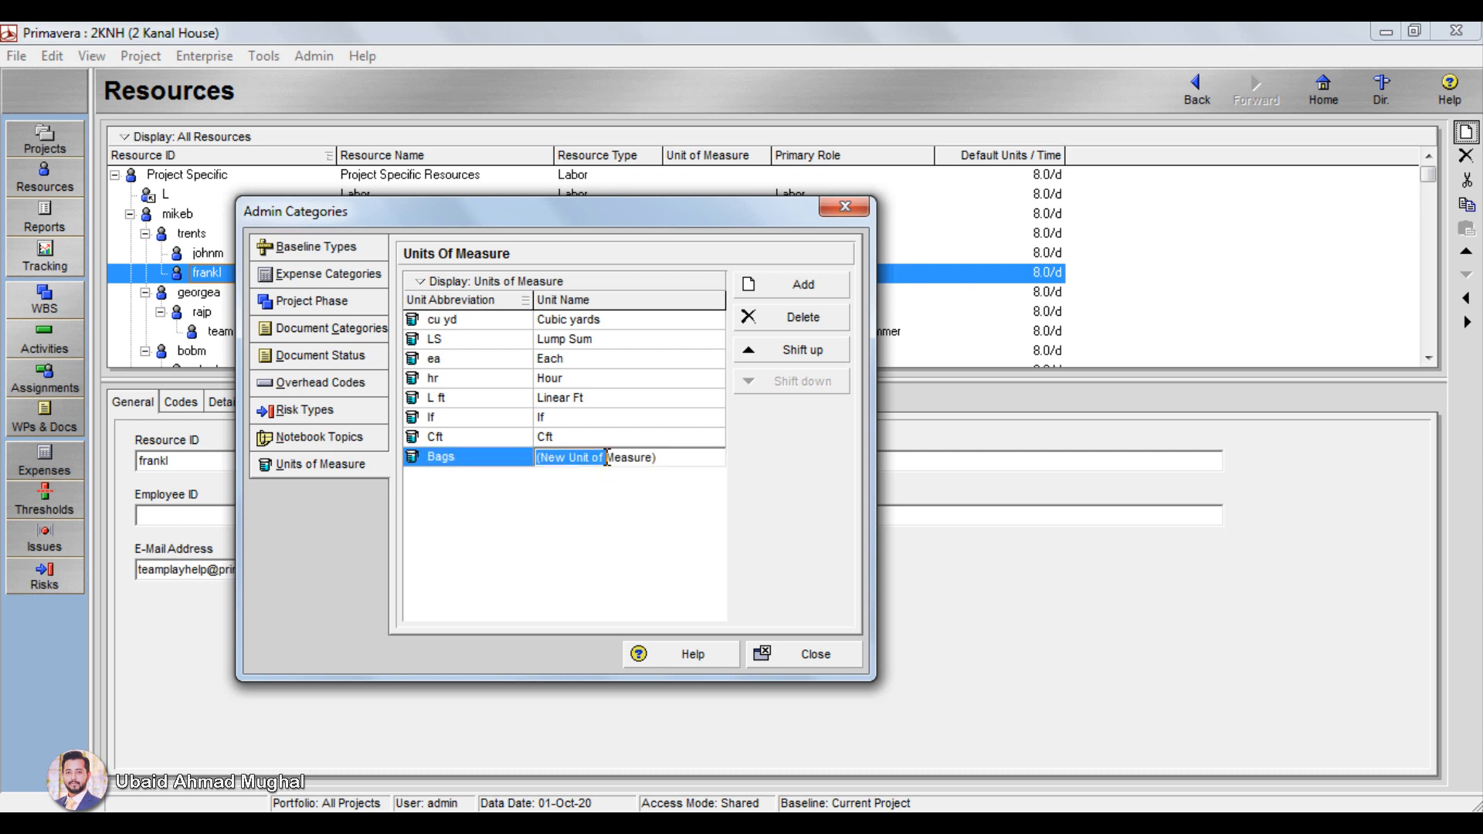
pyautogui.moveTo(686, 460); pyautogui.dragTo(484, 448)
pyautogui.write('Cement Bags')
pyautogui.click(848, 208)
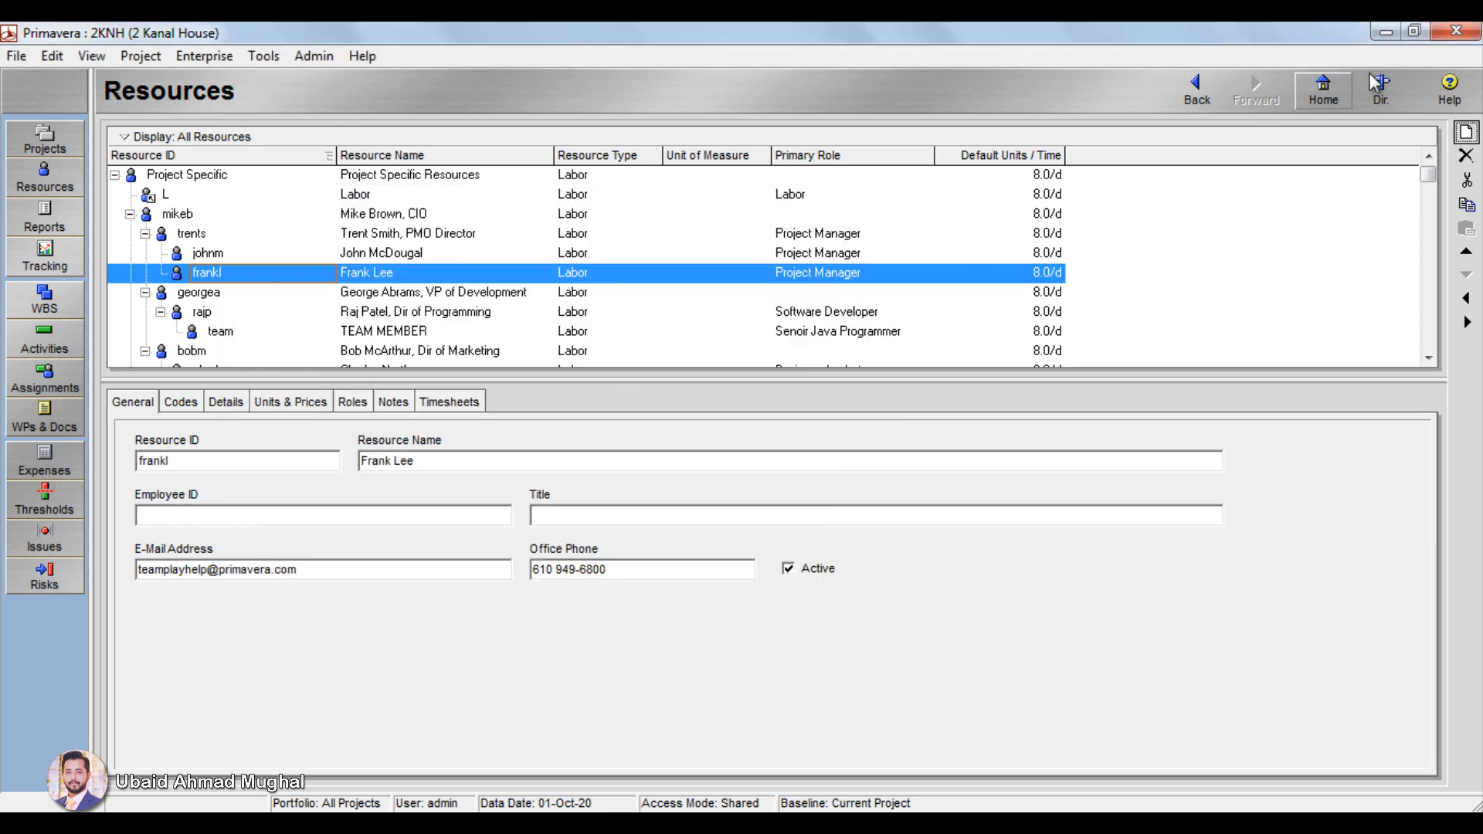
# Step: Start a new resource with ID CMT and name Cement, of type Material, measured in Cement Bags
pyautogui.click(1466, 132)
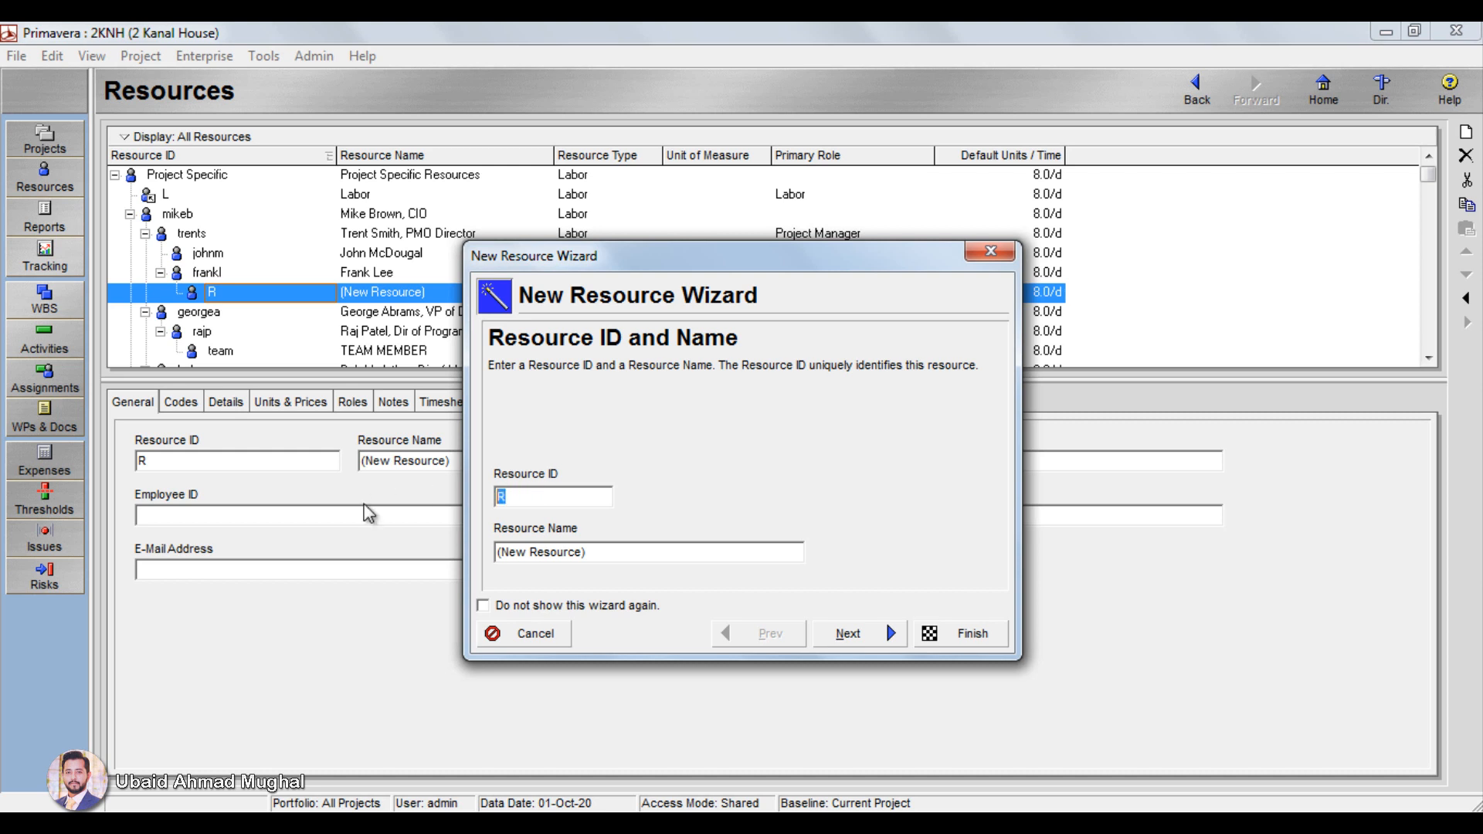
pyautogui.press('Tab')
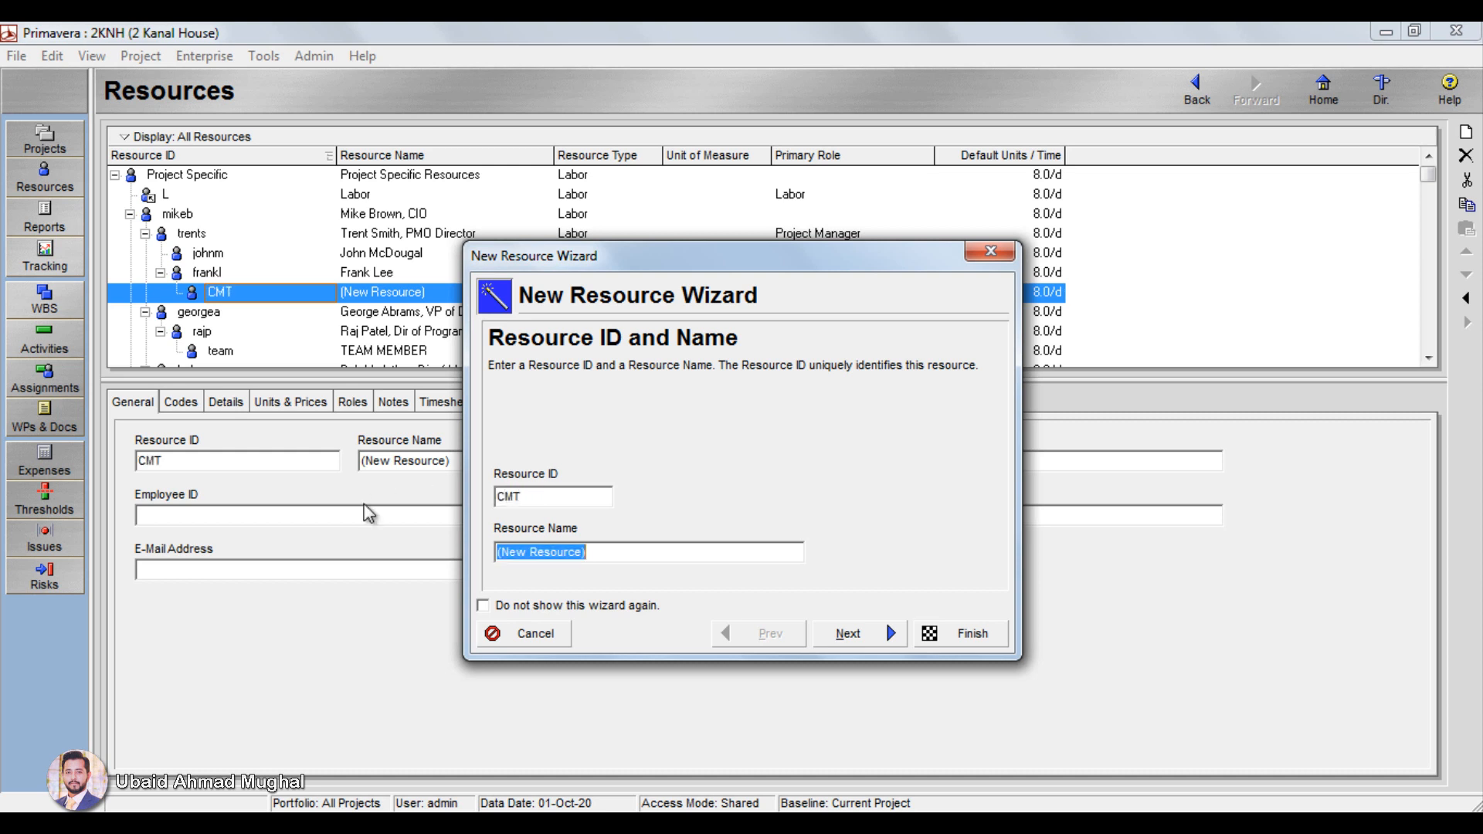
pyautogui.write('Cement')
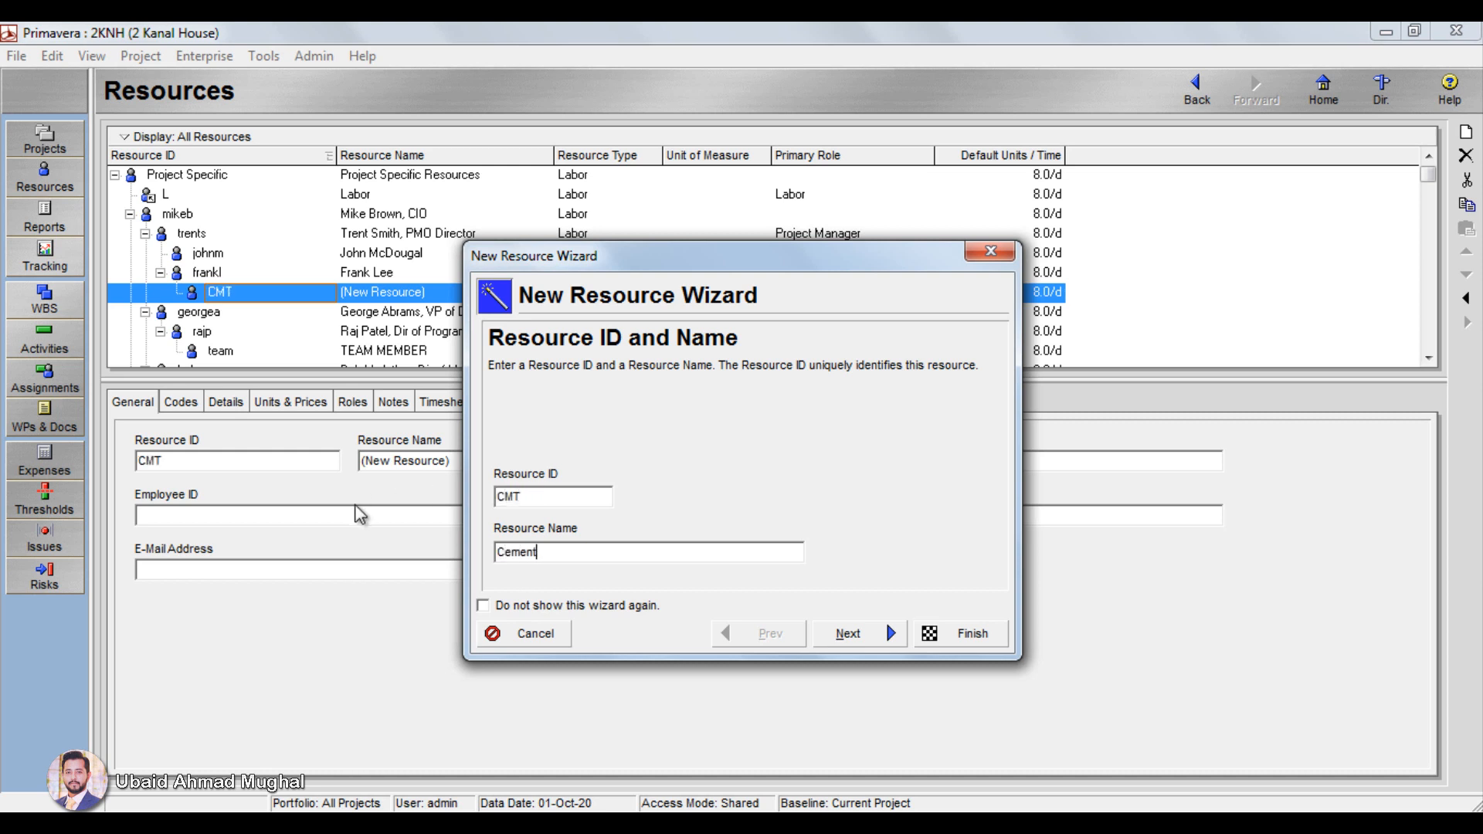
pyautogui.click(888, 631)
pyautogui.click(571, 528)
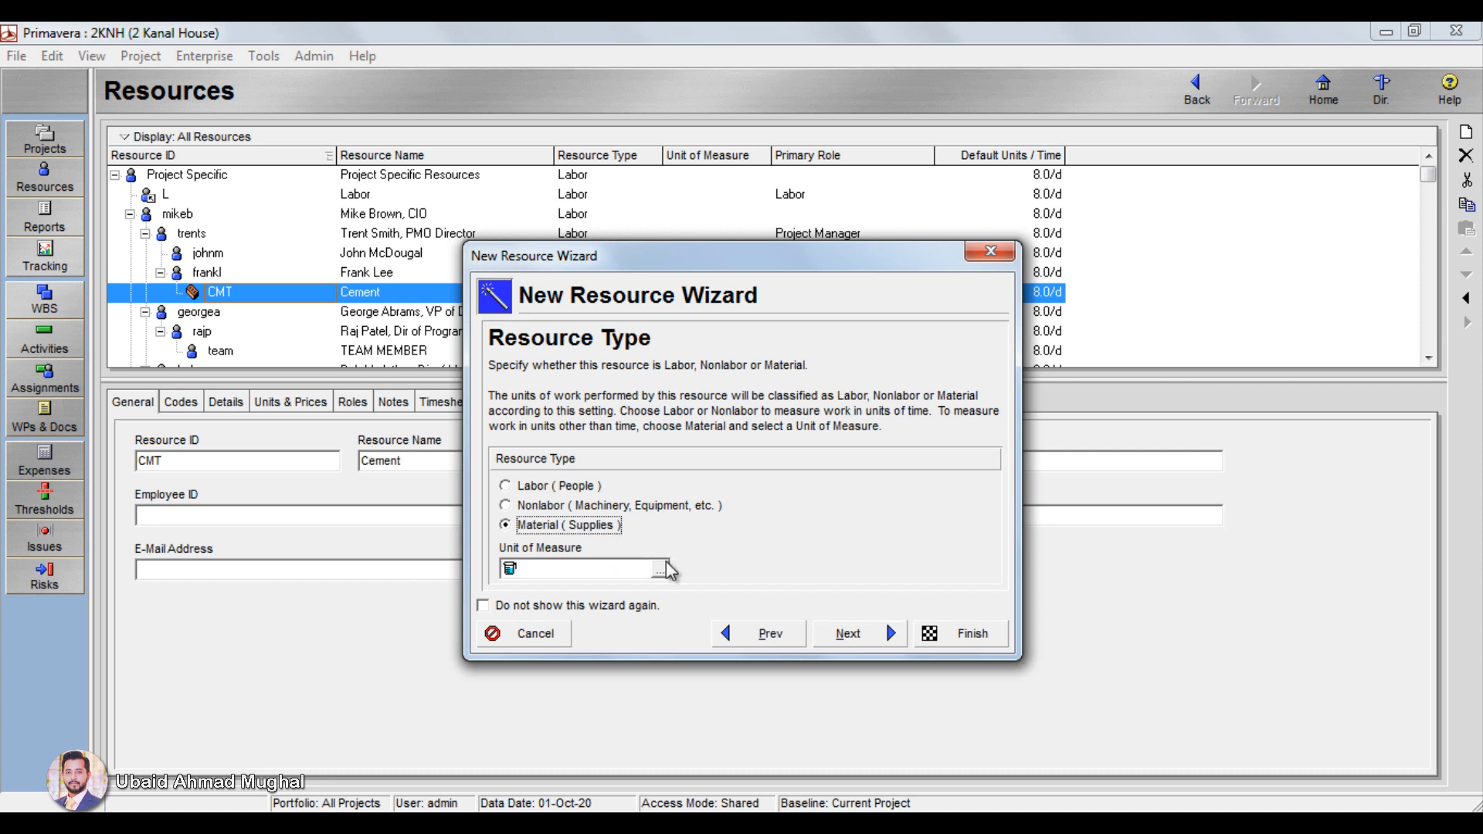
pyautogui.click(661, 569)
pyautogui.click(219, 579)
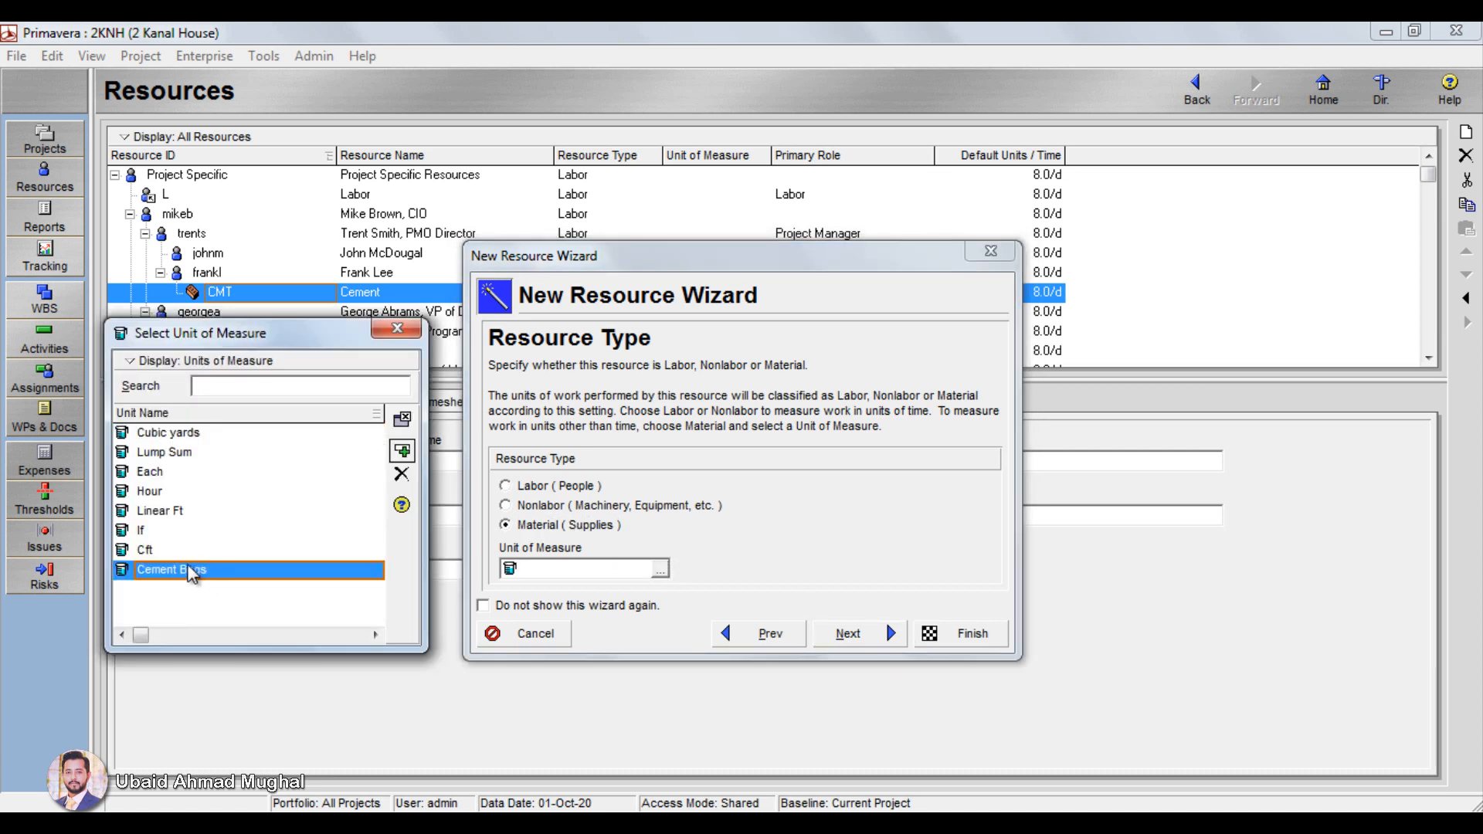
pyautogui.click(401, 451)
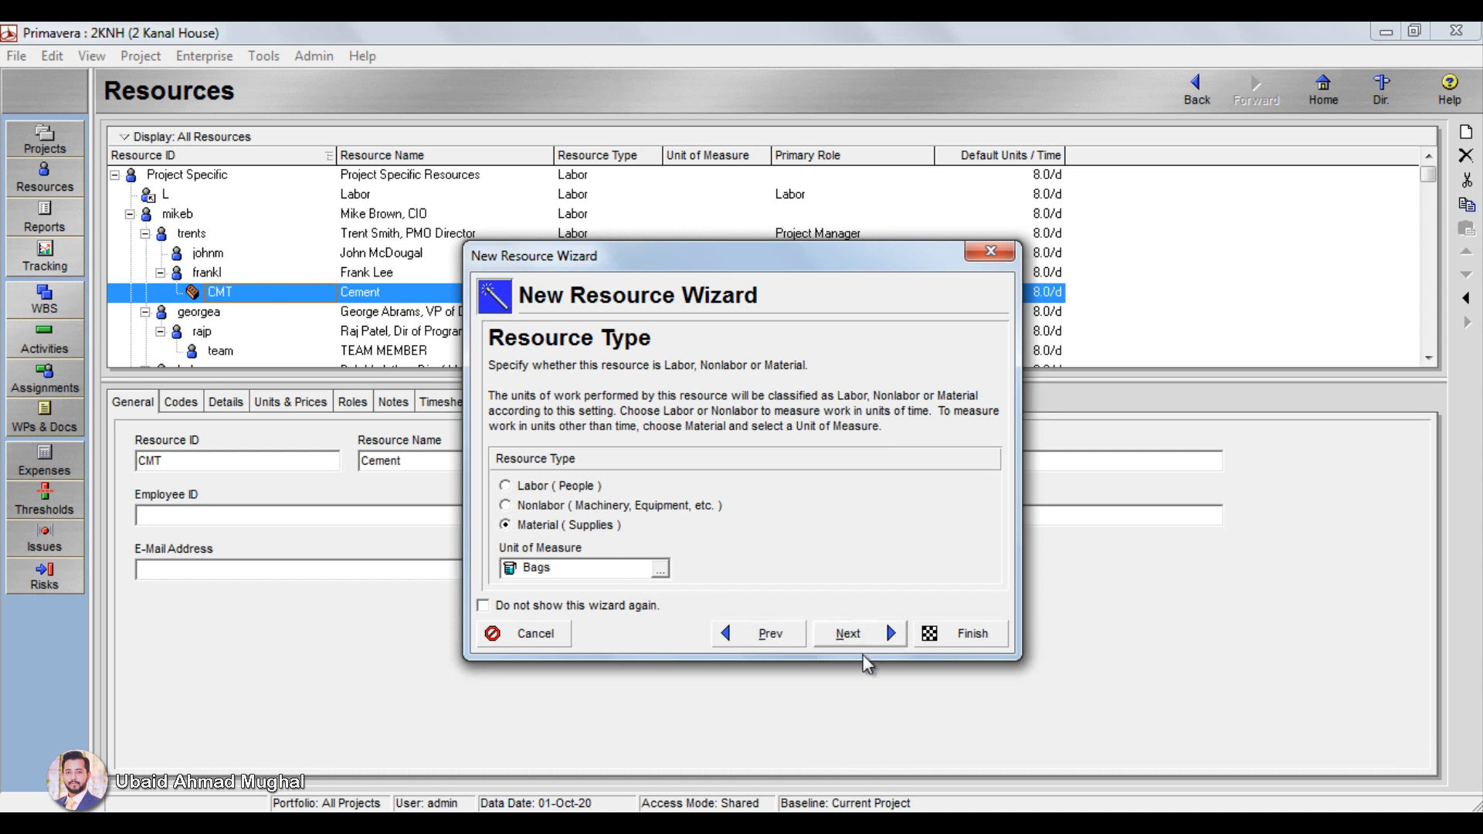
# Step: Set the Cement price per unit to Rs560/Bags and clear both the default and maximum units/time
pyautogui.click(849, 632)
pyautogui.click(591, 528)
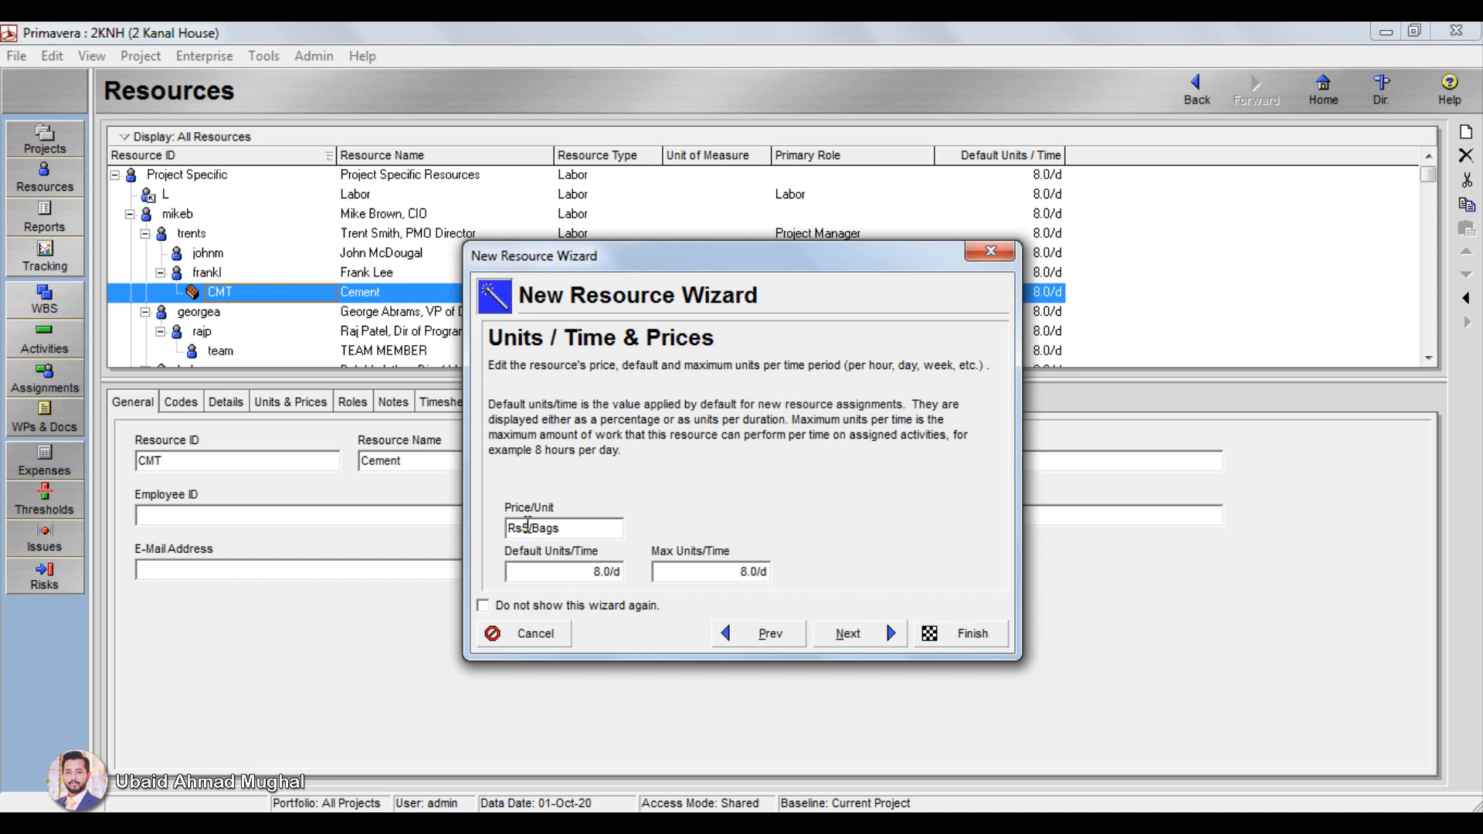
pyautogui.write('60')
pyautogui.press('Tab')
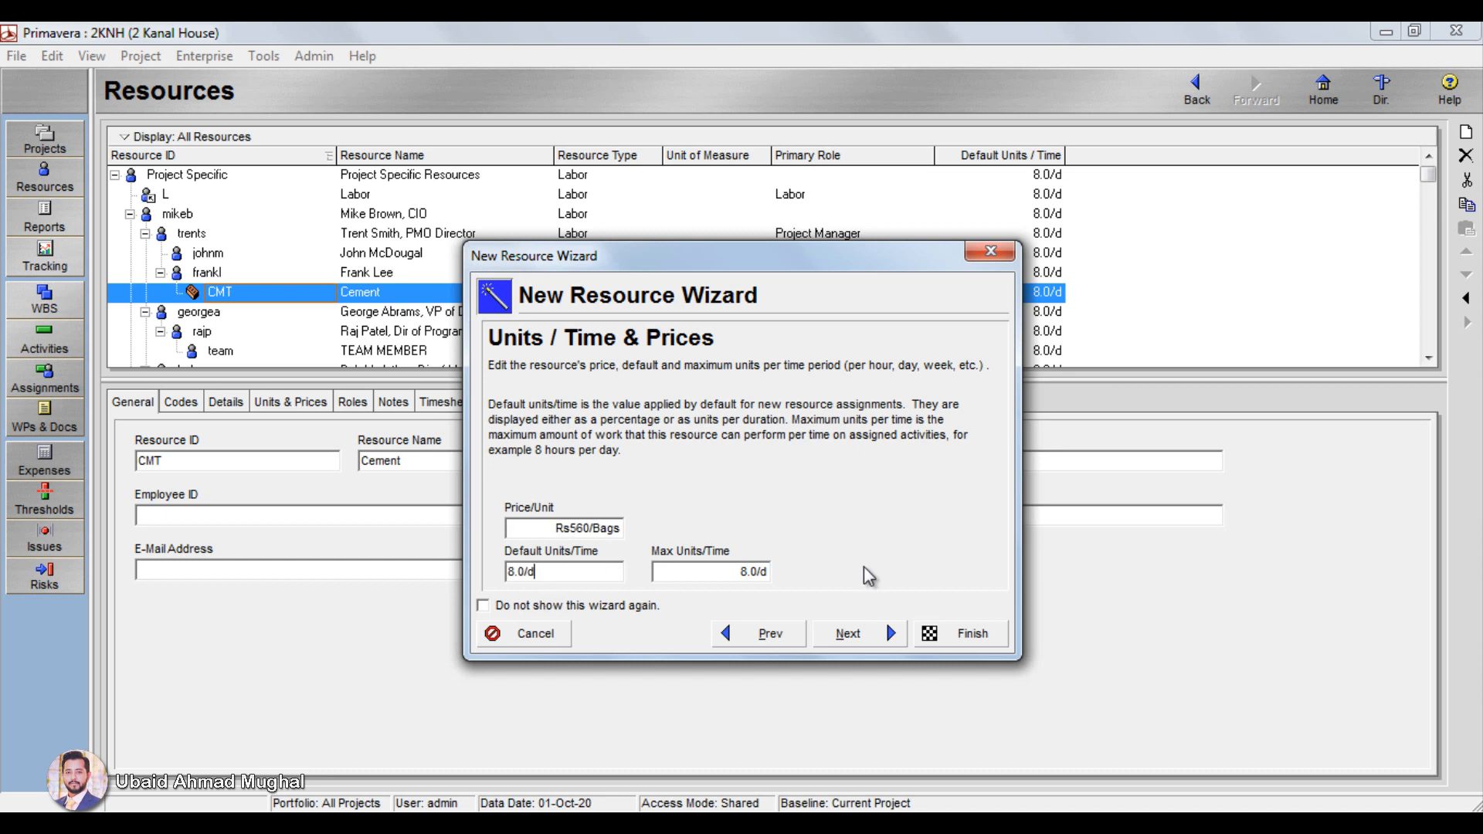
pyautogui.moveTo(553, 571); pyautogui.dragTo(340, 554)
pyautogui.press('BackSpace')
pyautogui.press('Tab')
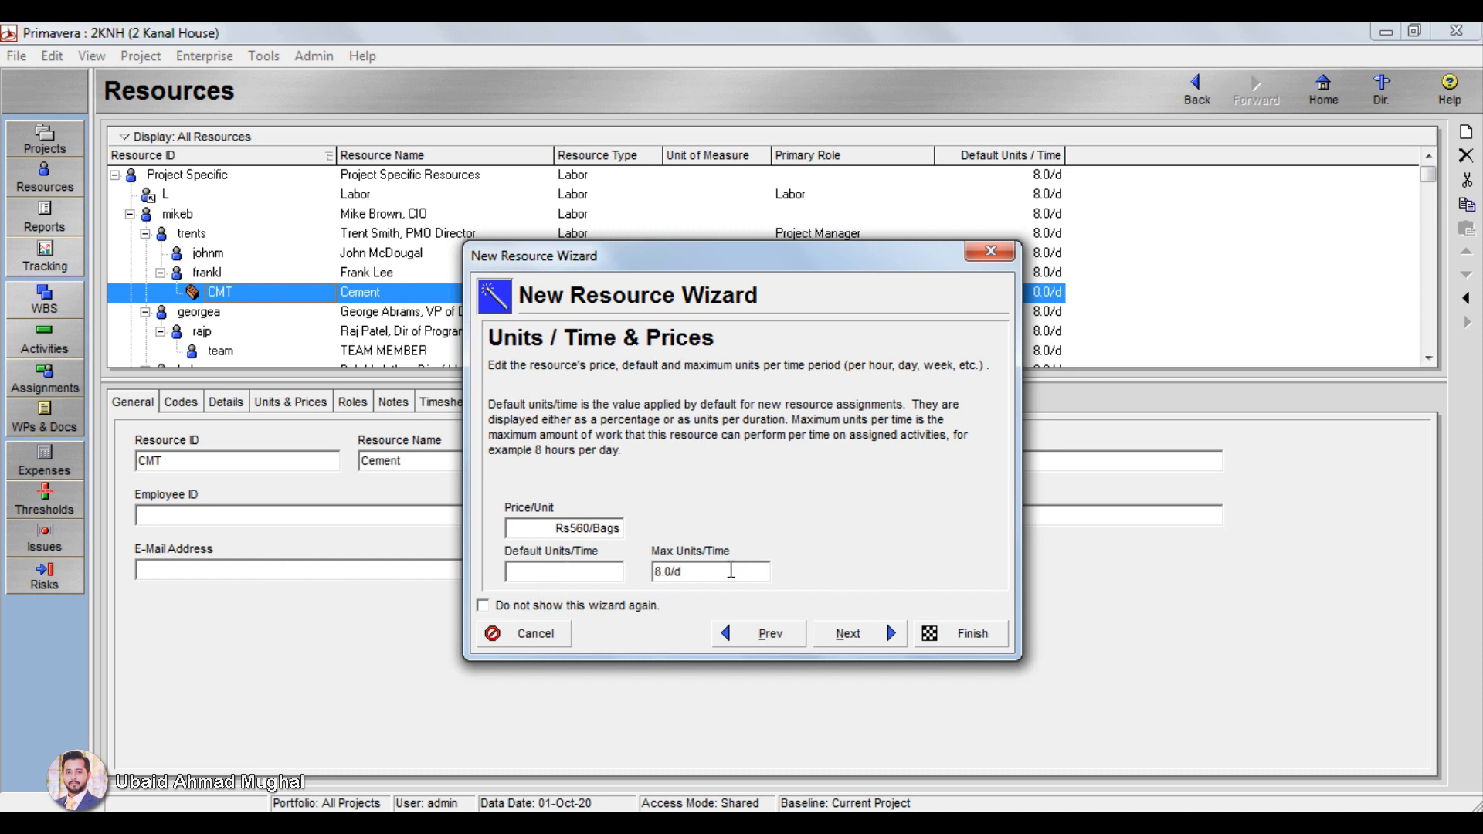
pyautogui.press('BackSpace')
pyautogui.click(884, 635)
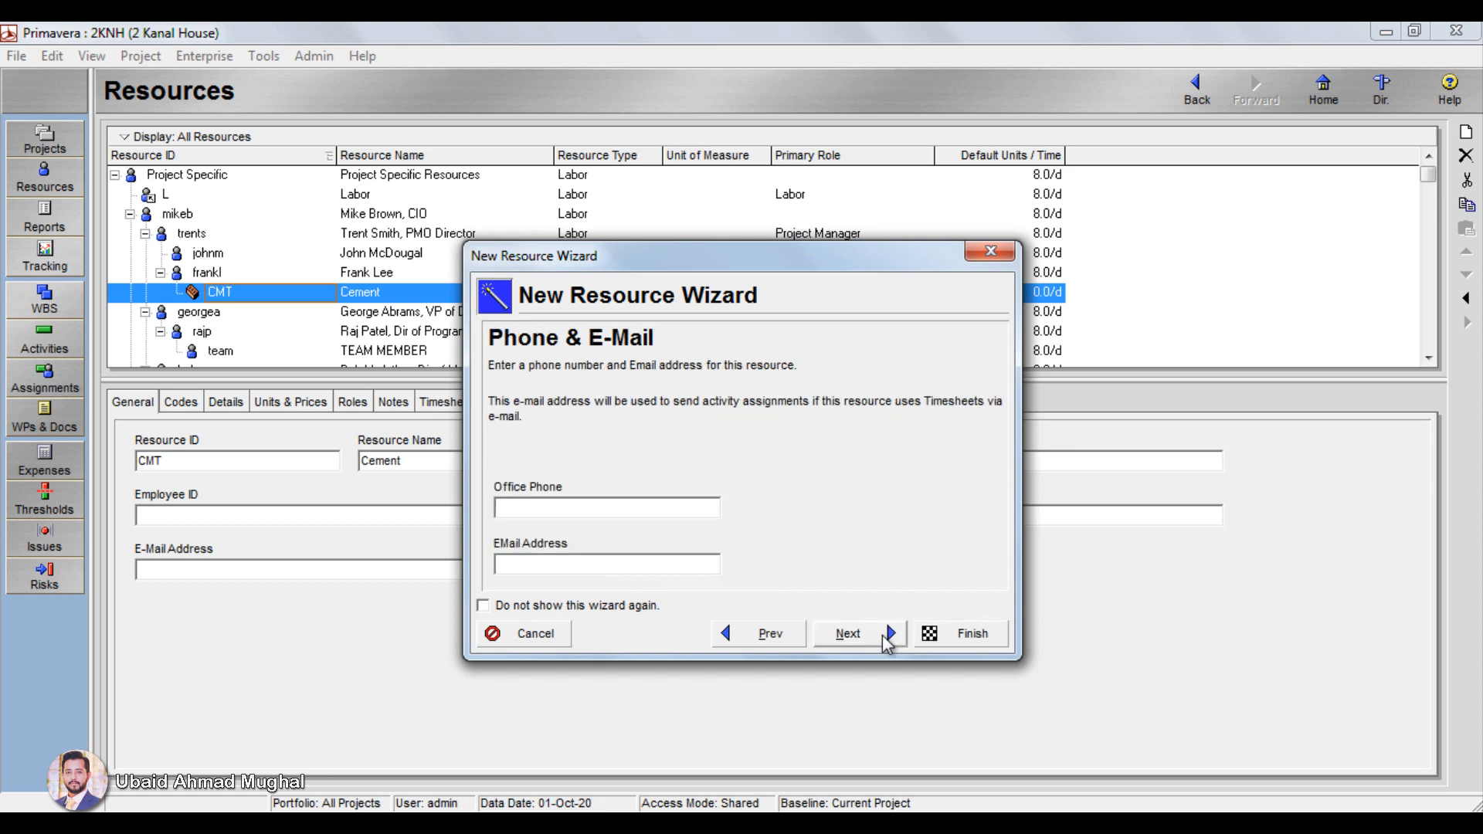
# Step: Leave Cement's contact details blank, give it the existing Pakistani 6 Days 8 Hours calendar, and finish the resource with auto-computed actuals
pyautogui.click(885, 636)
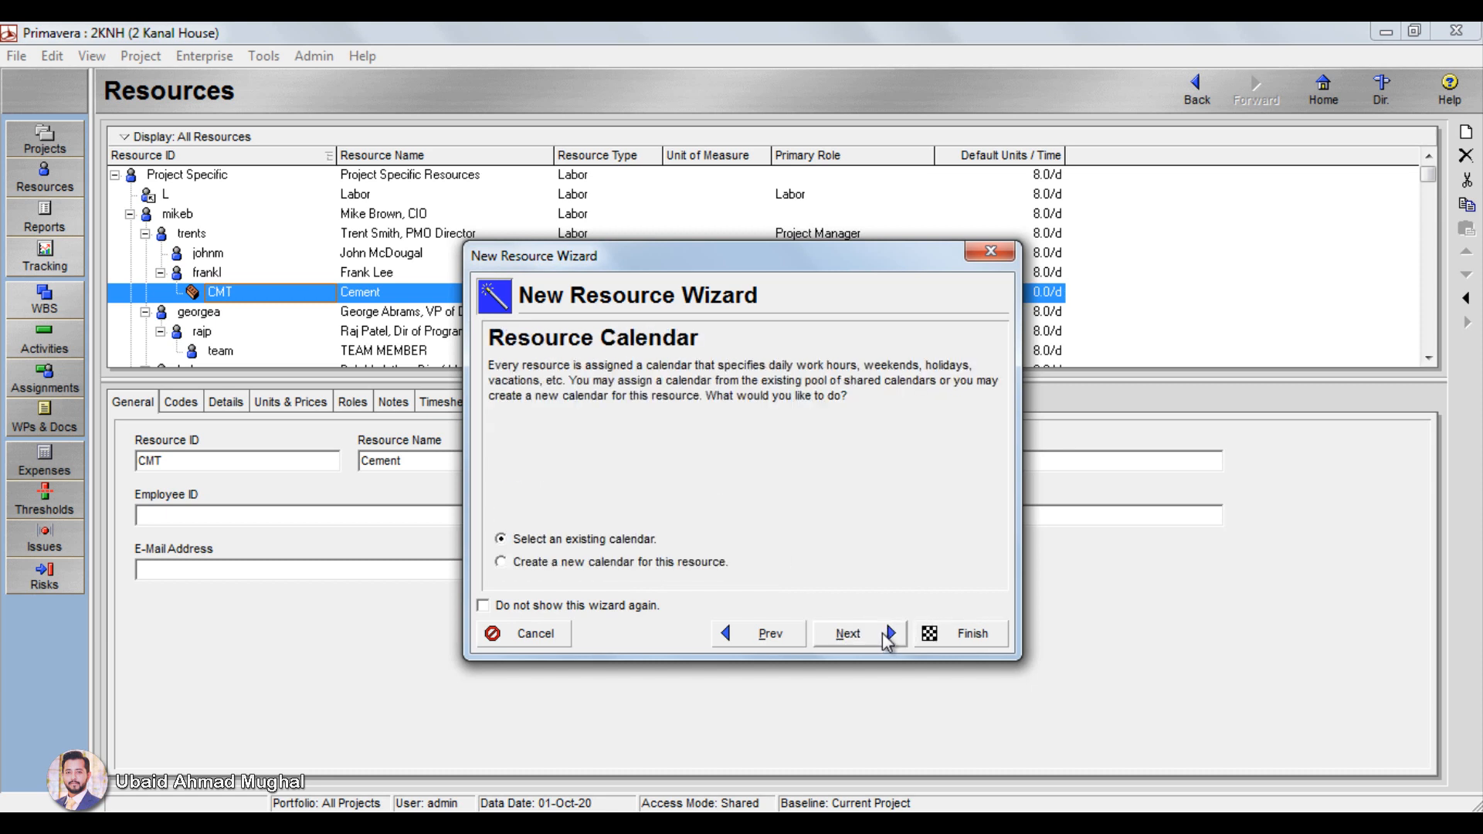
pyautogui.click(881, 633)
pyautogui.click(700, 561)
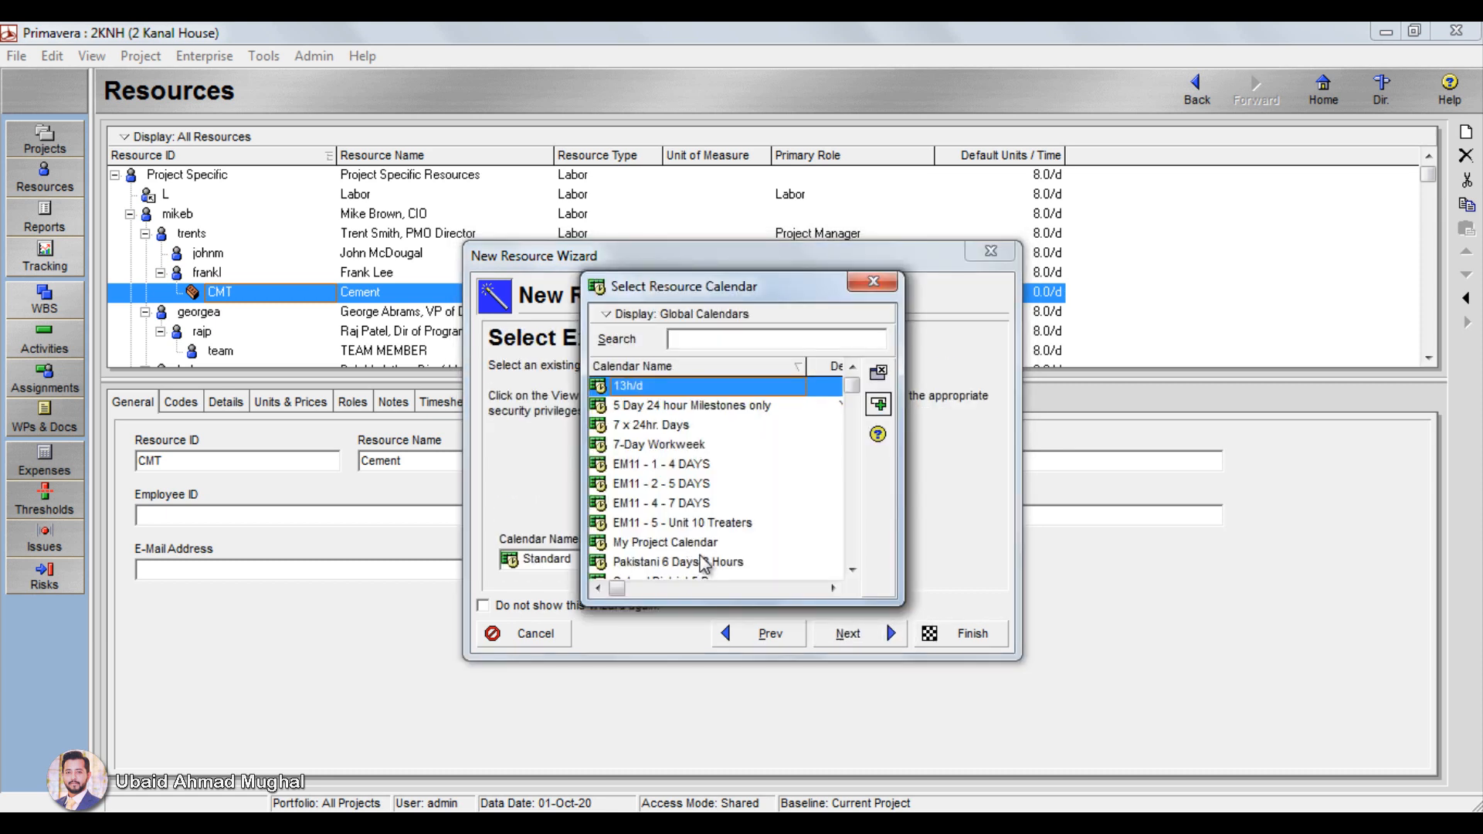
pyautogui.doubleClick(703, 563)
pyautogui.click(875, 647)
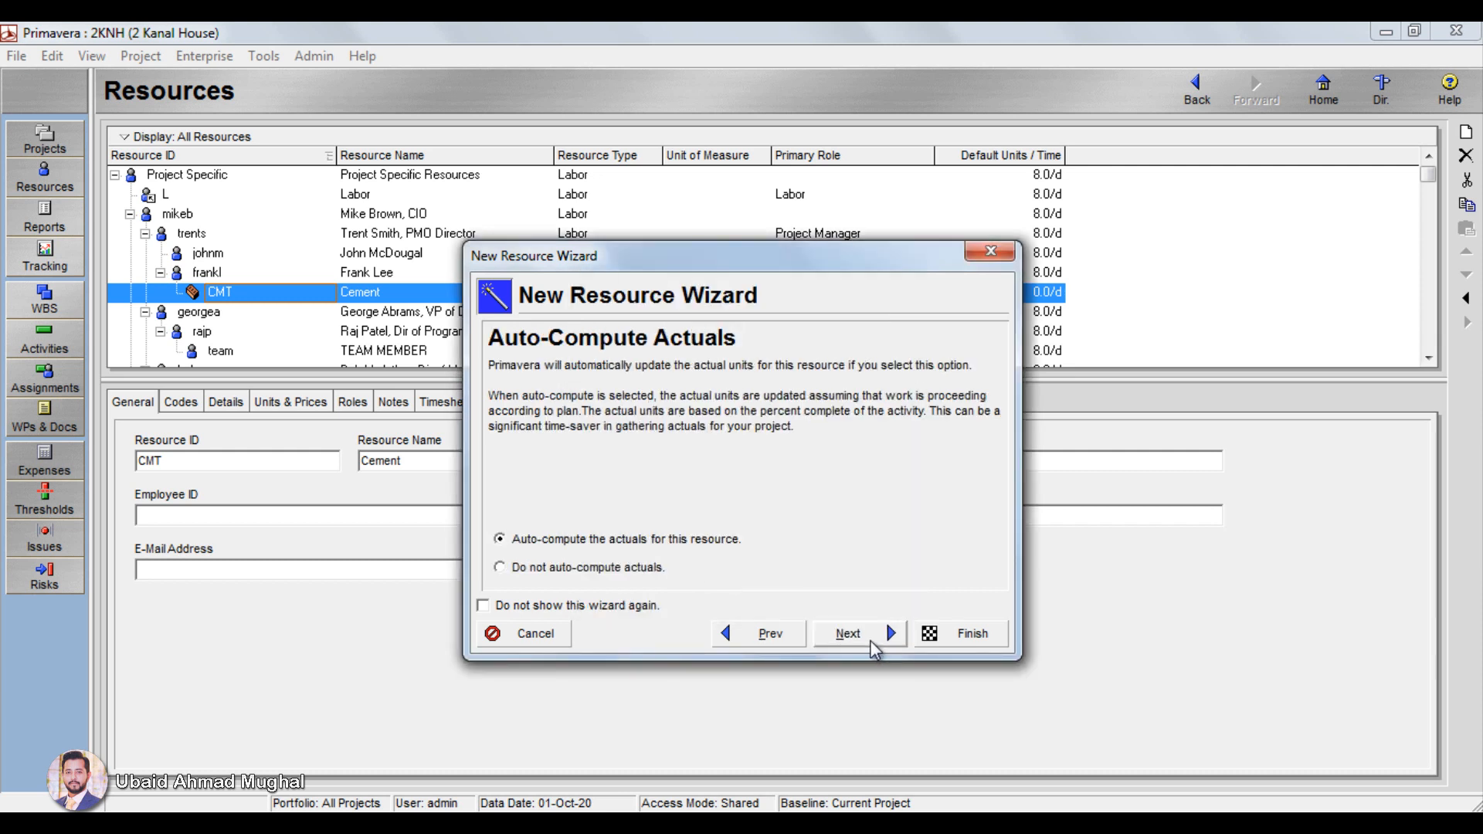
pyautogui.click(872, 647)
pyautogui.click(957, 634)
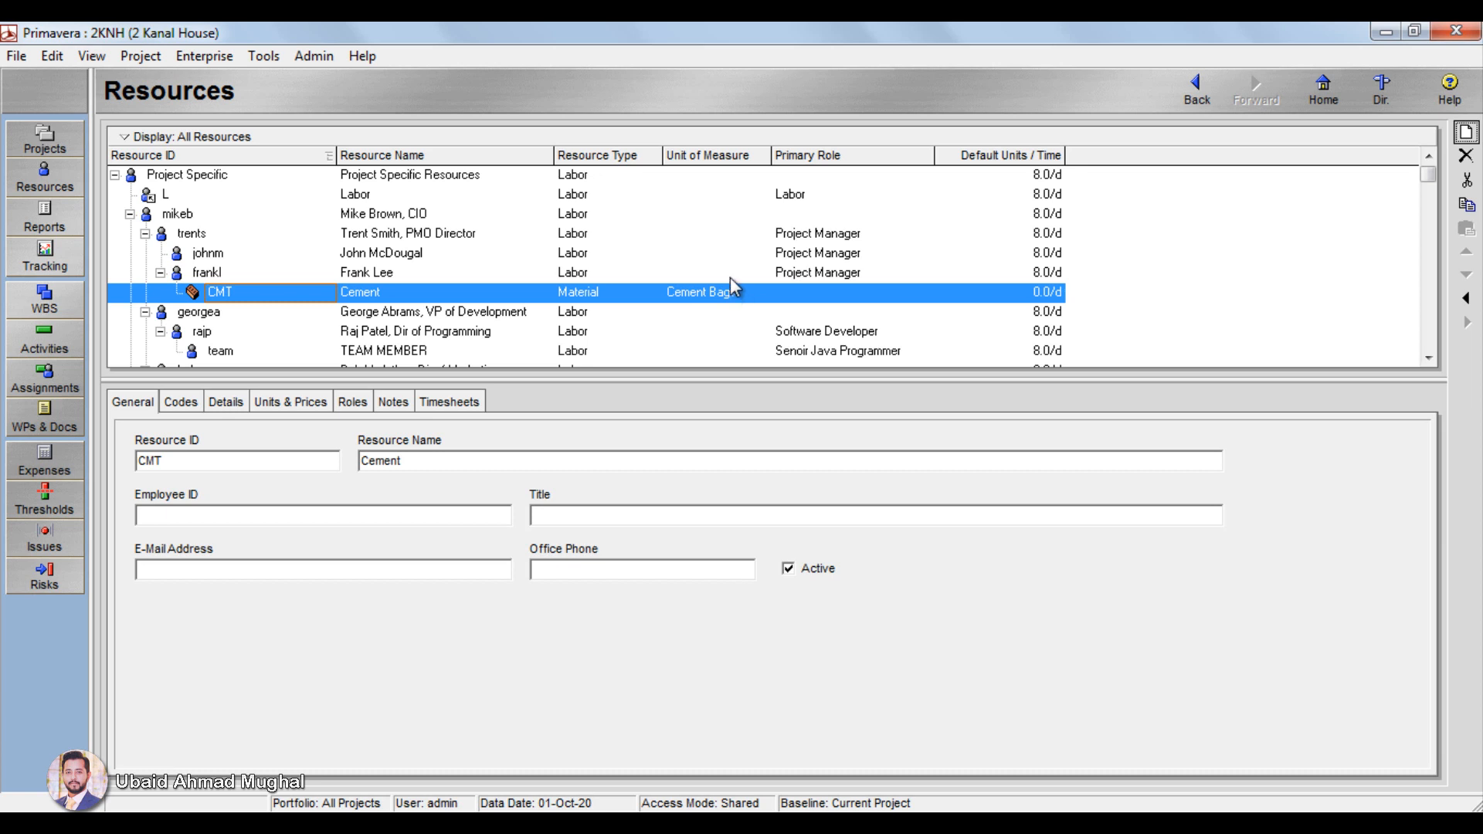
# Step: Return to the project's activities and assign the Cement resource to the Lean Concreting activity
pyautogui.click(139, 56)
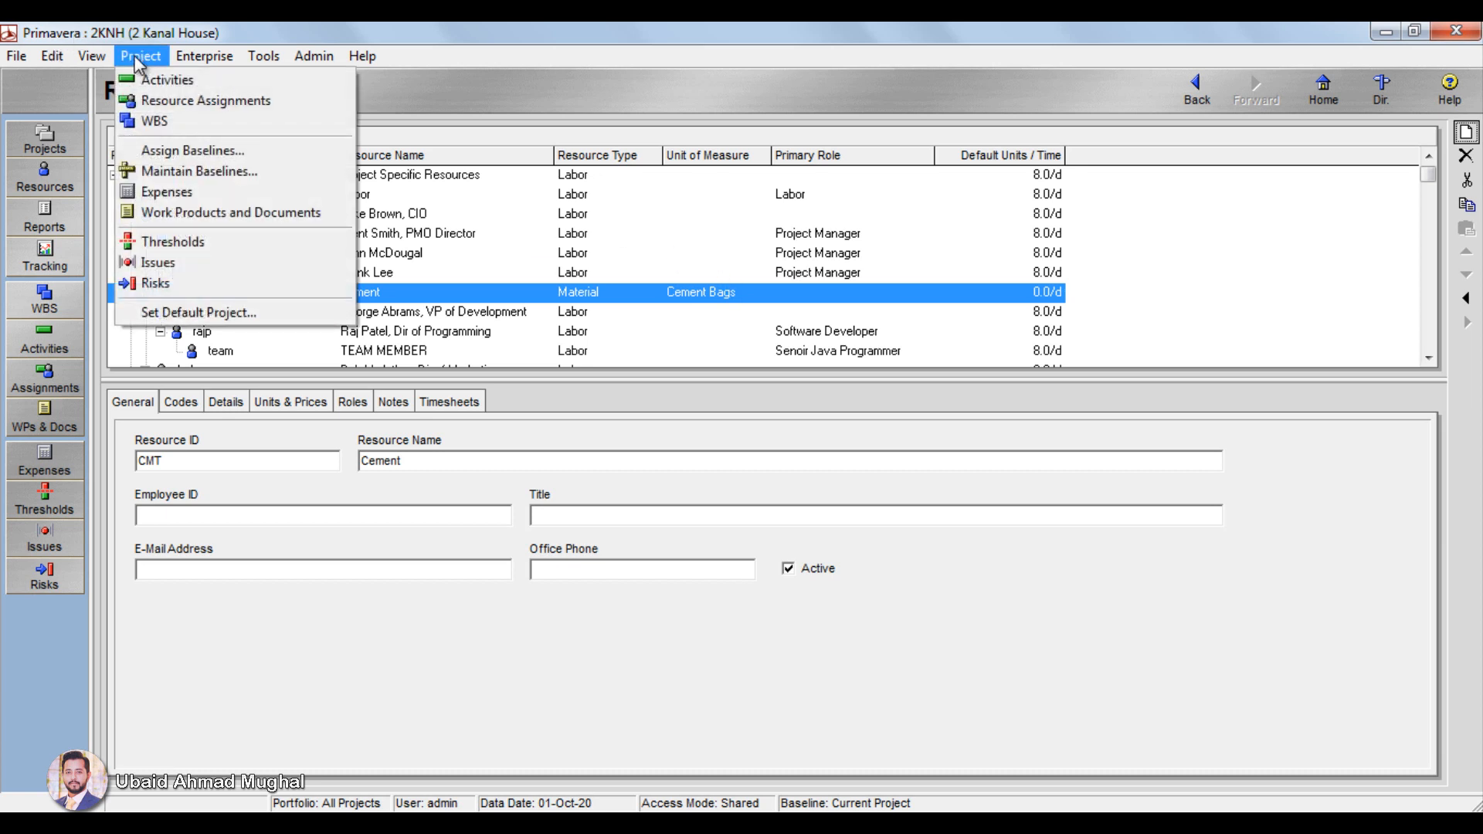
pyautogui.click(152, 79)
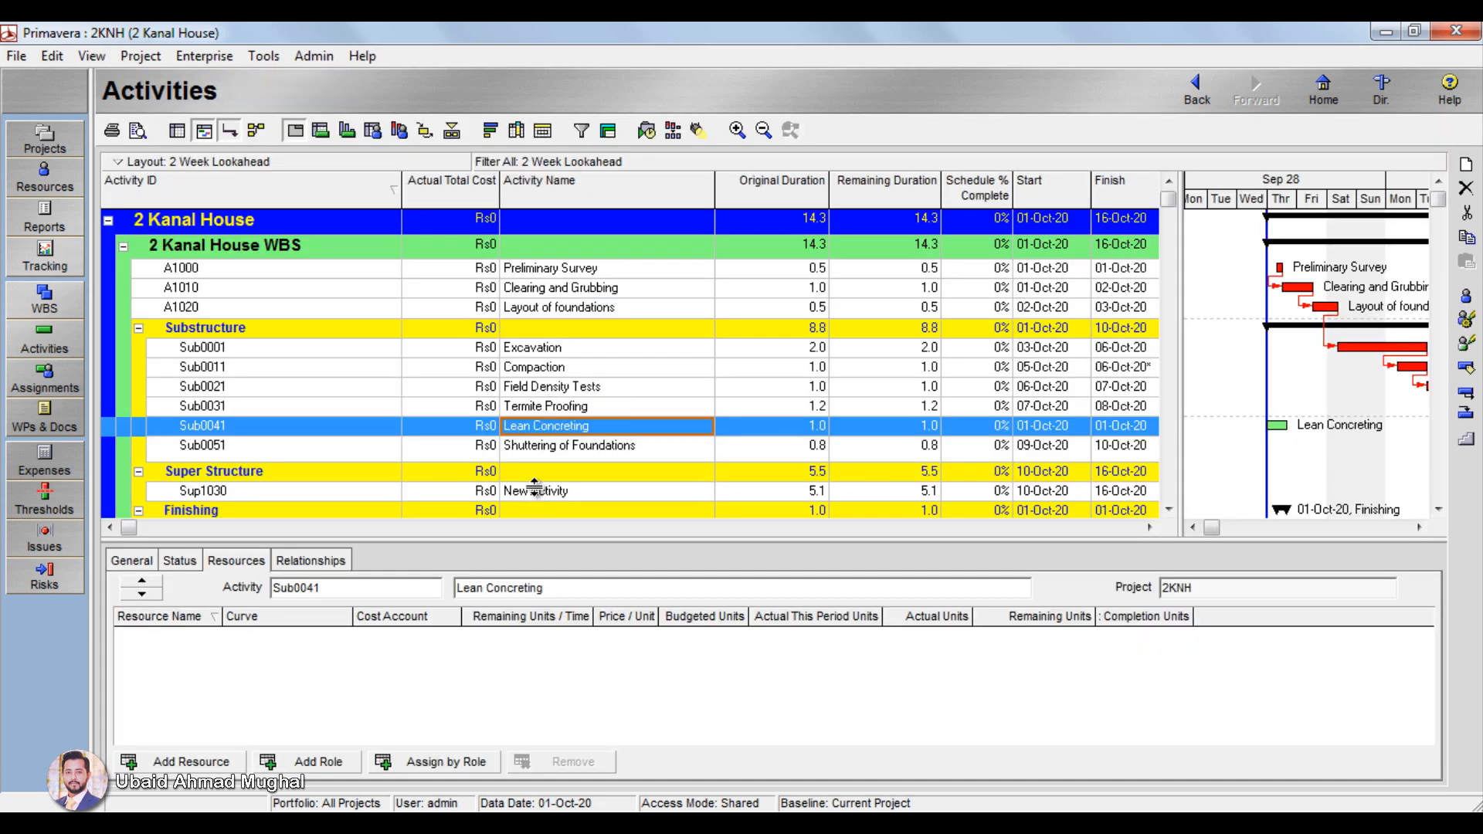
pyautogui.rightClick(554, 417)
pyautogui.moveTo(687, 608)
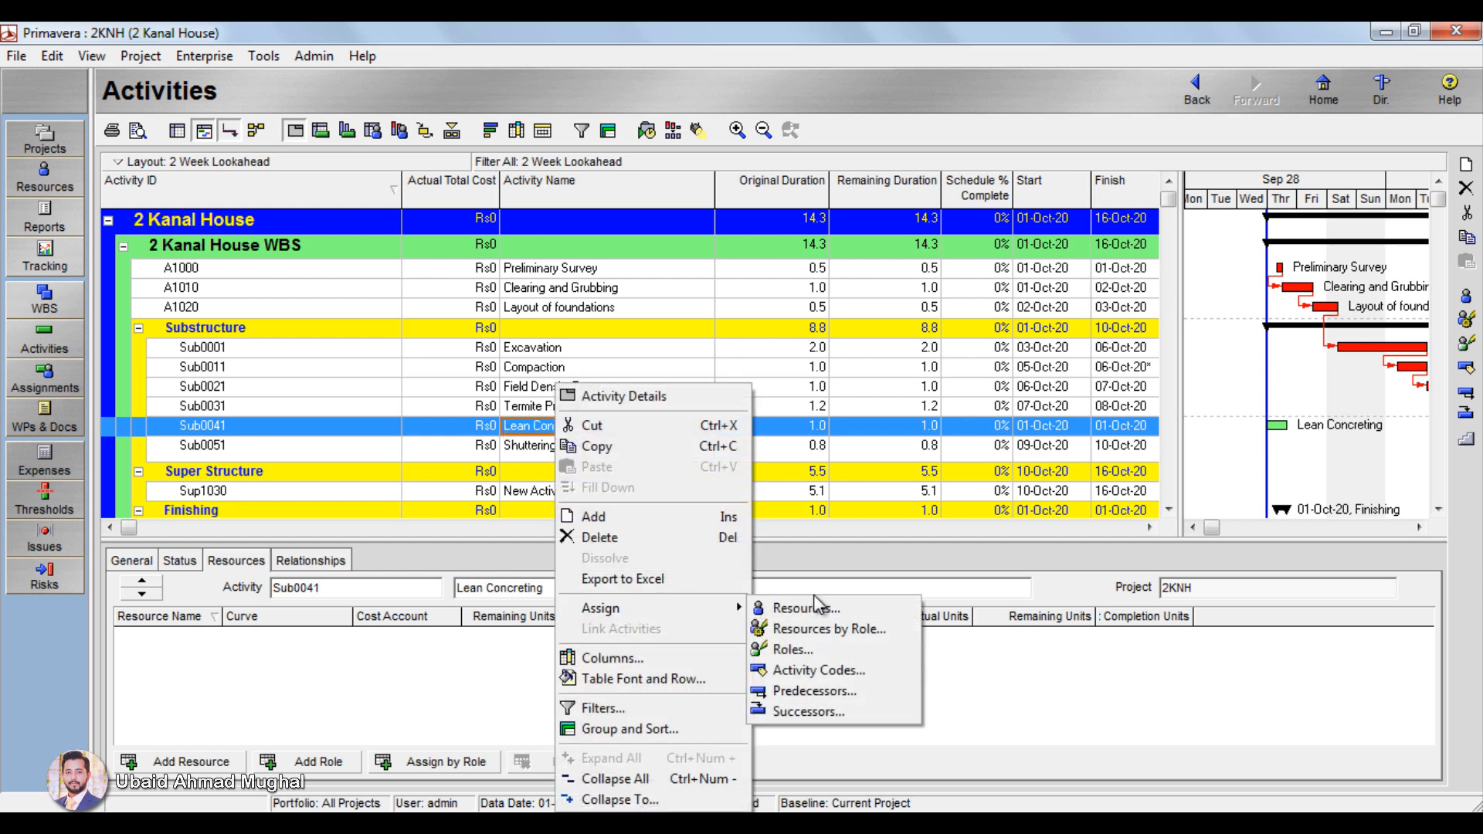
pyautogui.click(819, 610)
pyautogui.click(598, 506)
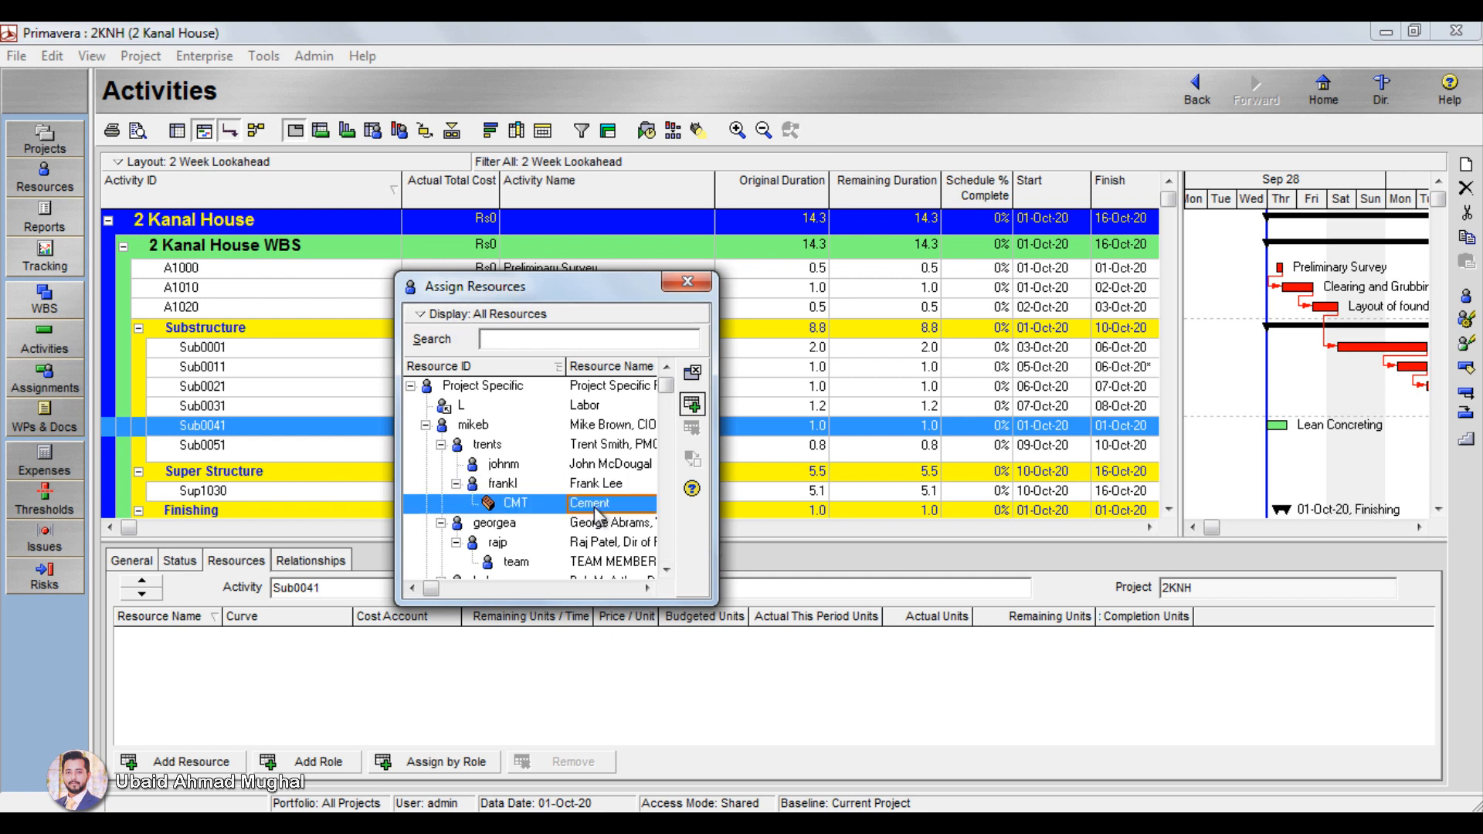
pyautogui.click(698, 410)
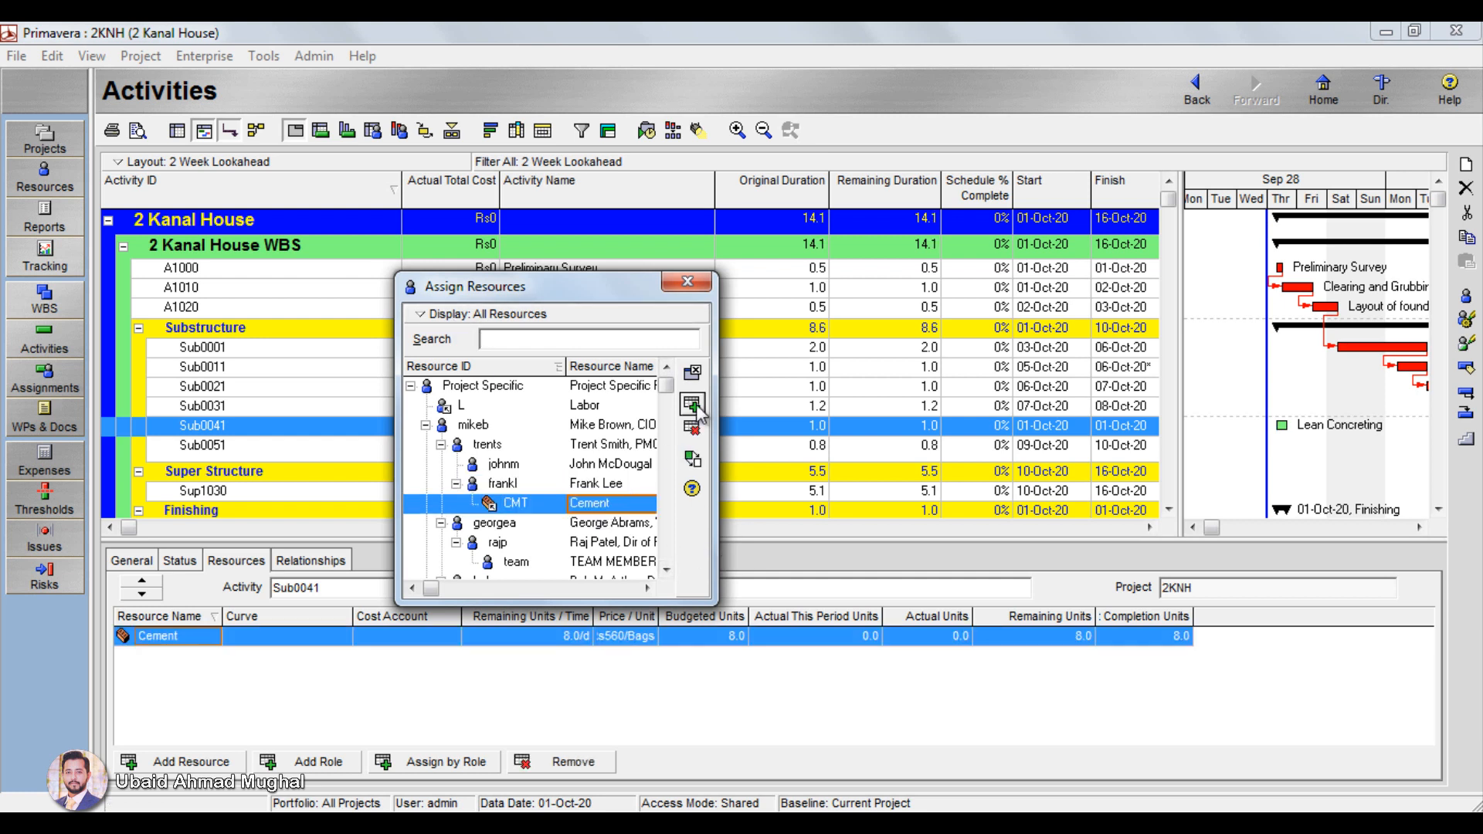
pyautogui.click(687, 281)
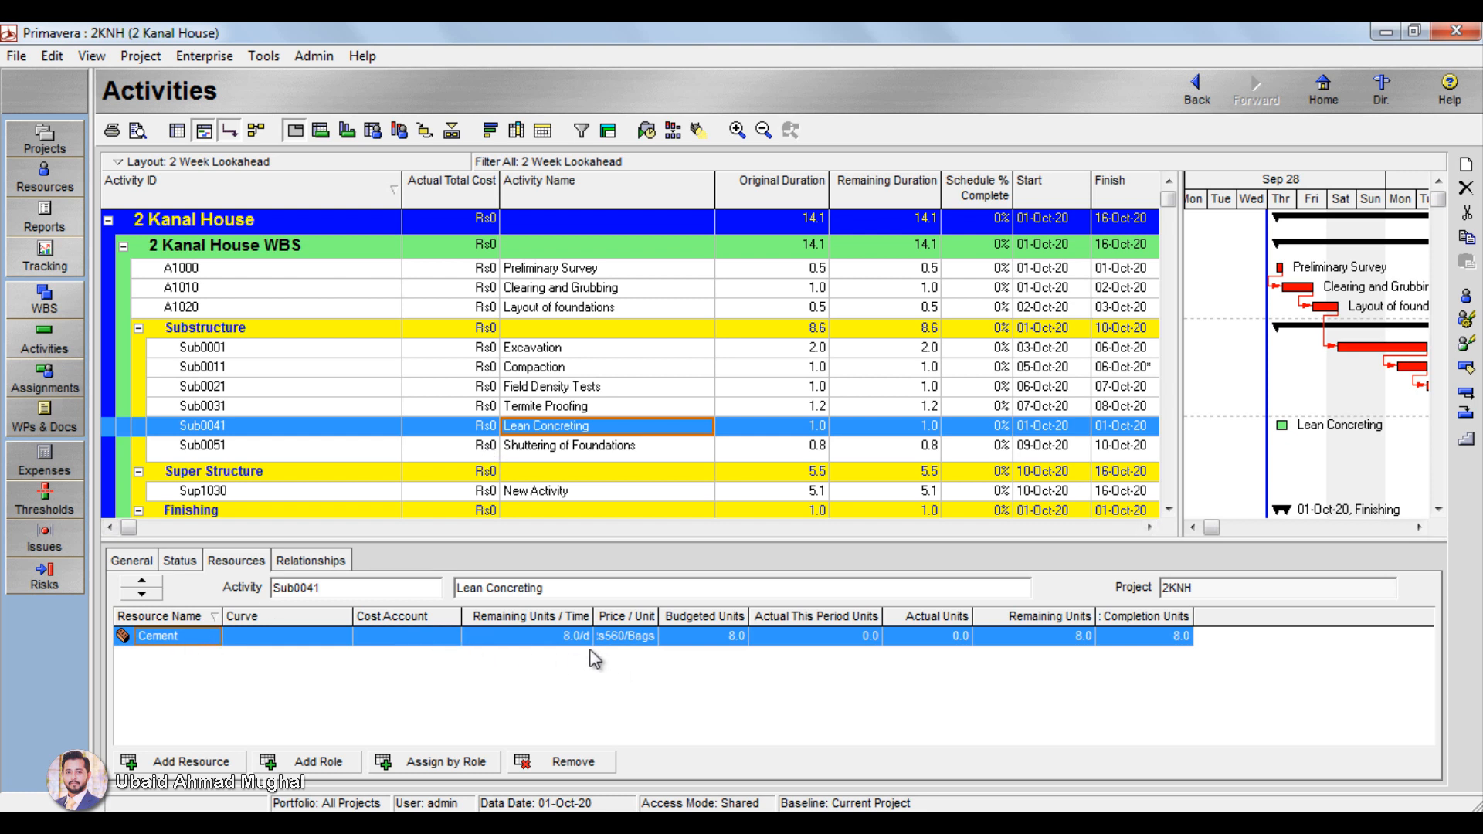
# Step: Widen the Price / Unit column in Lean Concreting's resource list and set Cement's budgeted units to 10
pyautogui.click(620, 641)
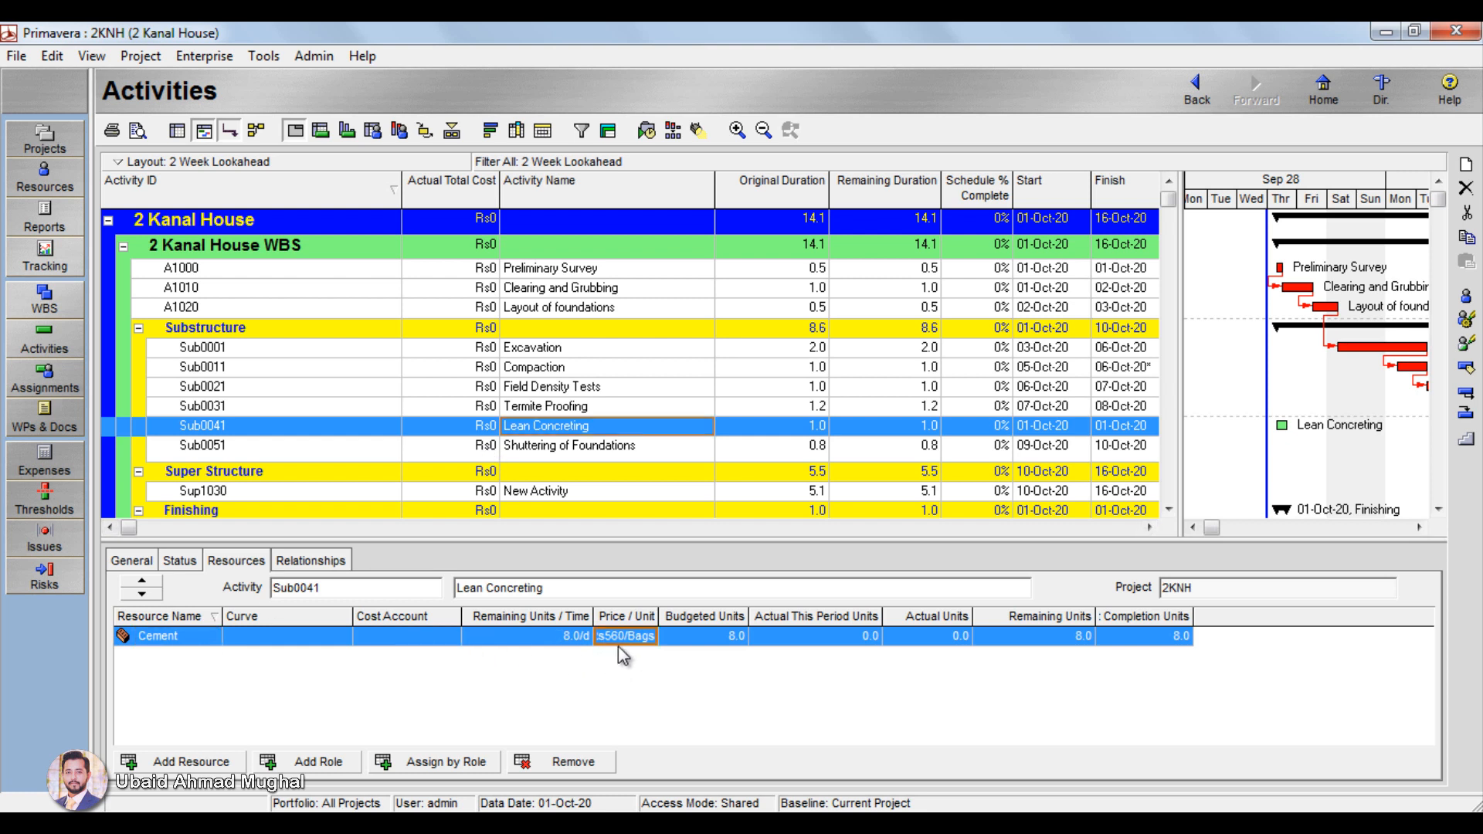
pyautogui.moveTo(678, 613); pyautogui.dragTo(677, 615)
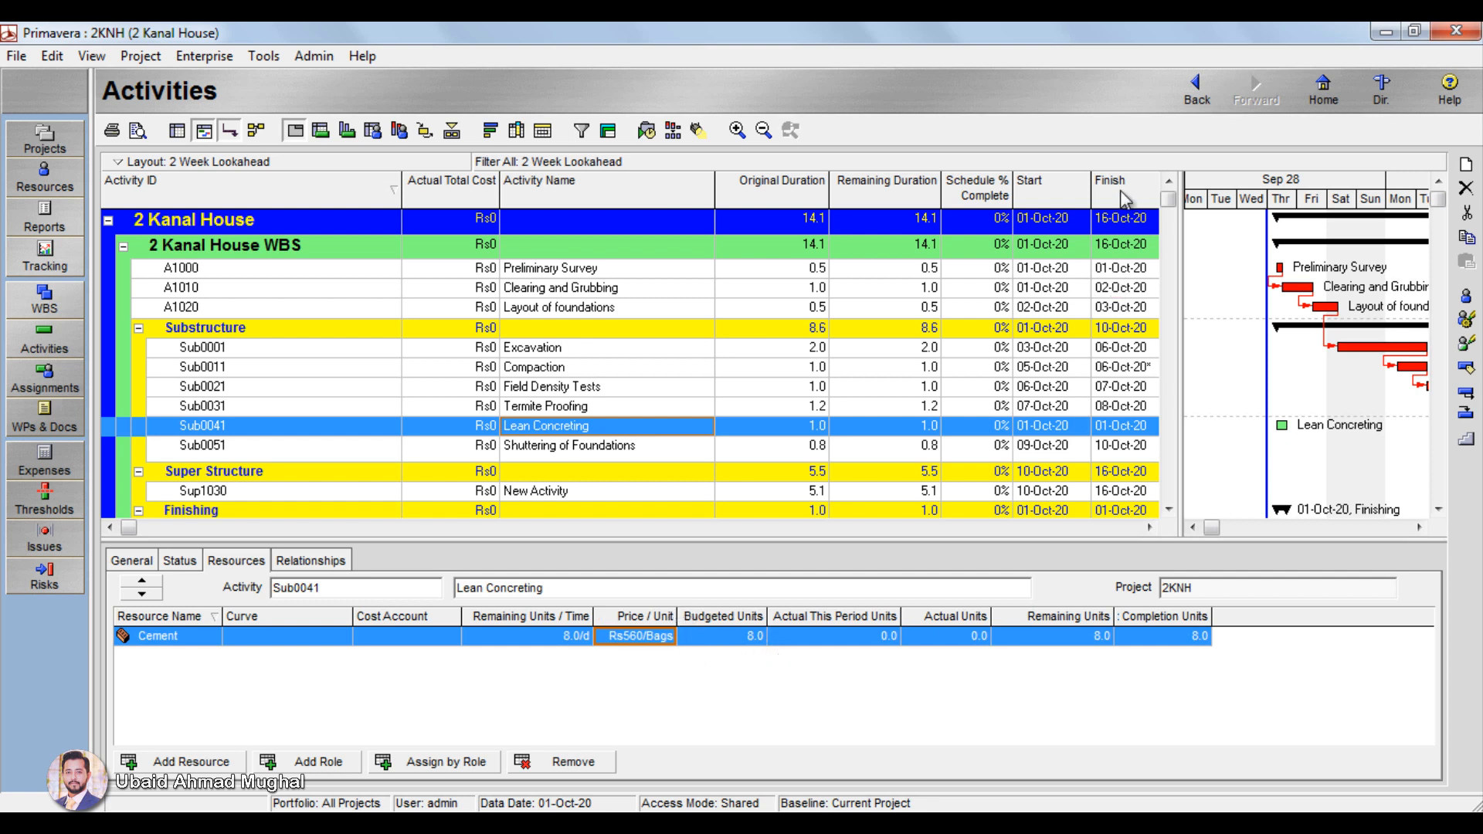
pyautogui.click(1142, 527)
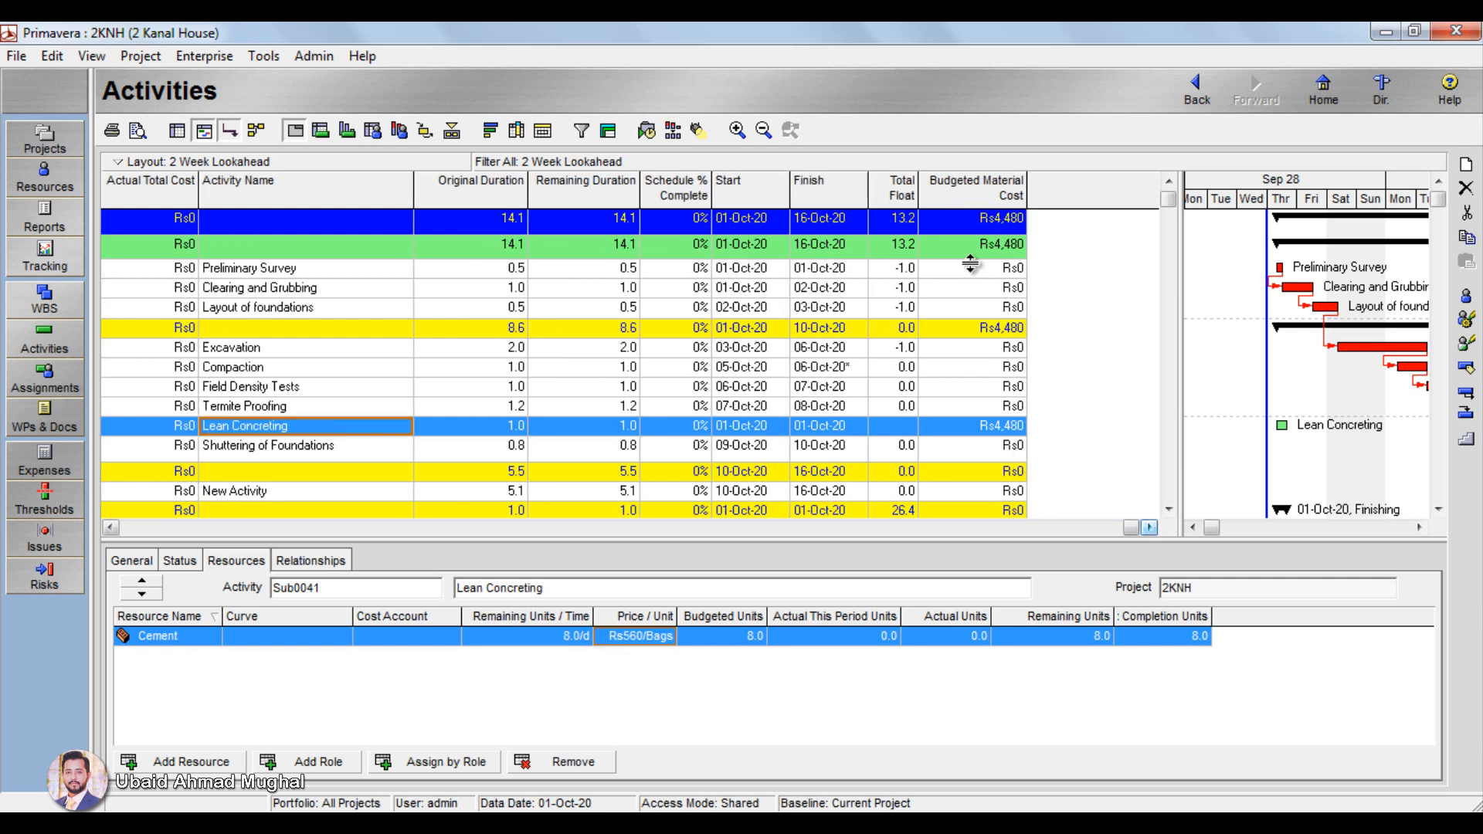
pyautogui.click(746, 635)
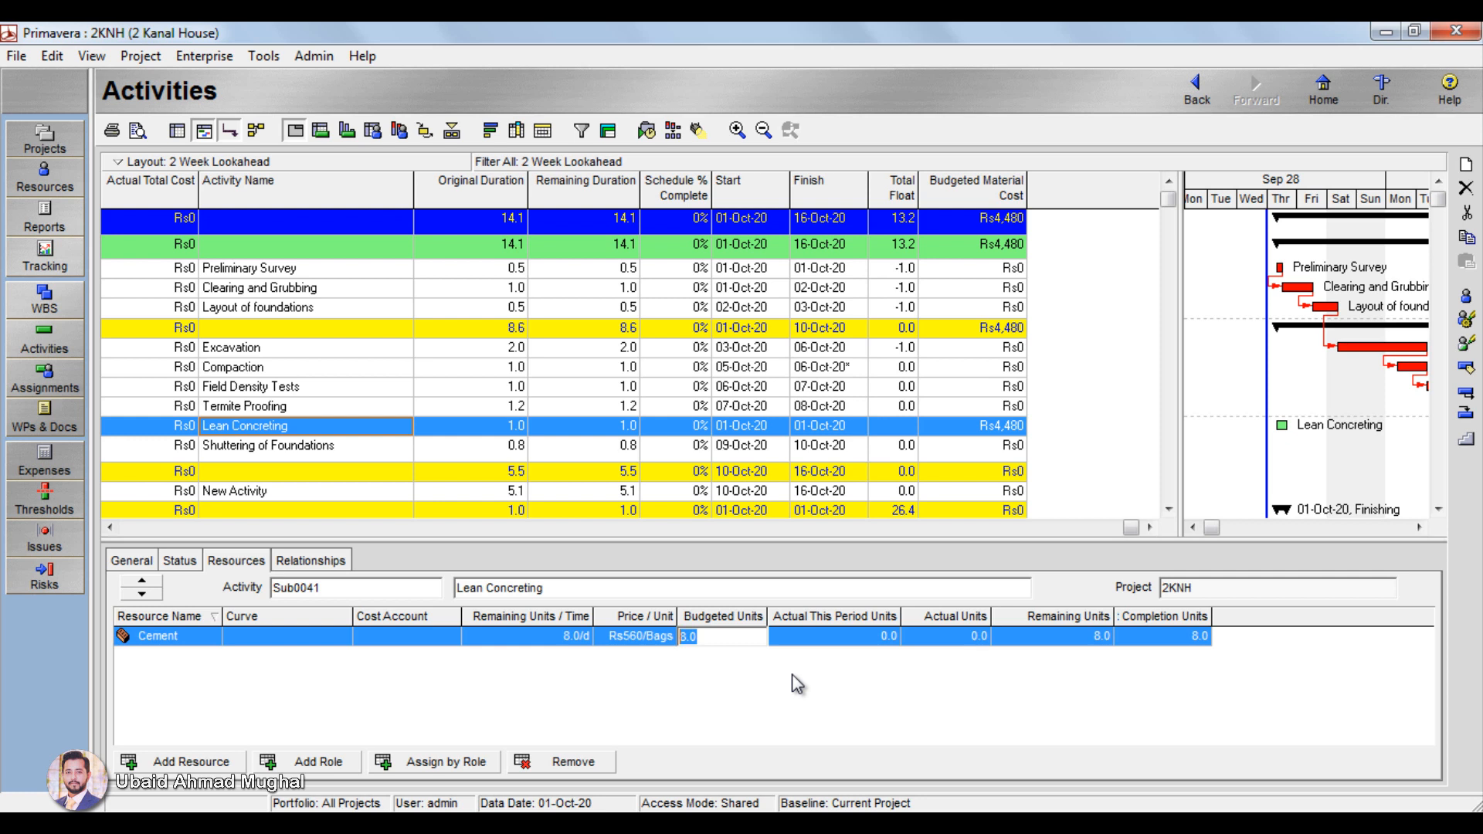
pyautogui.write('10')
pyautogui.press('Return')
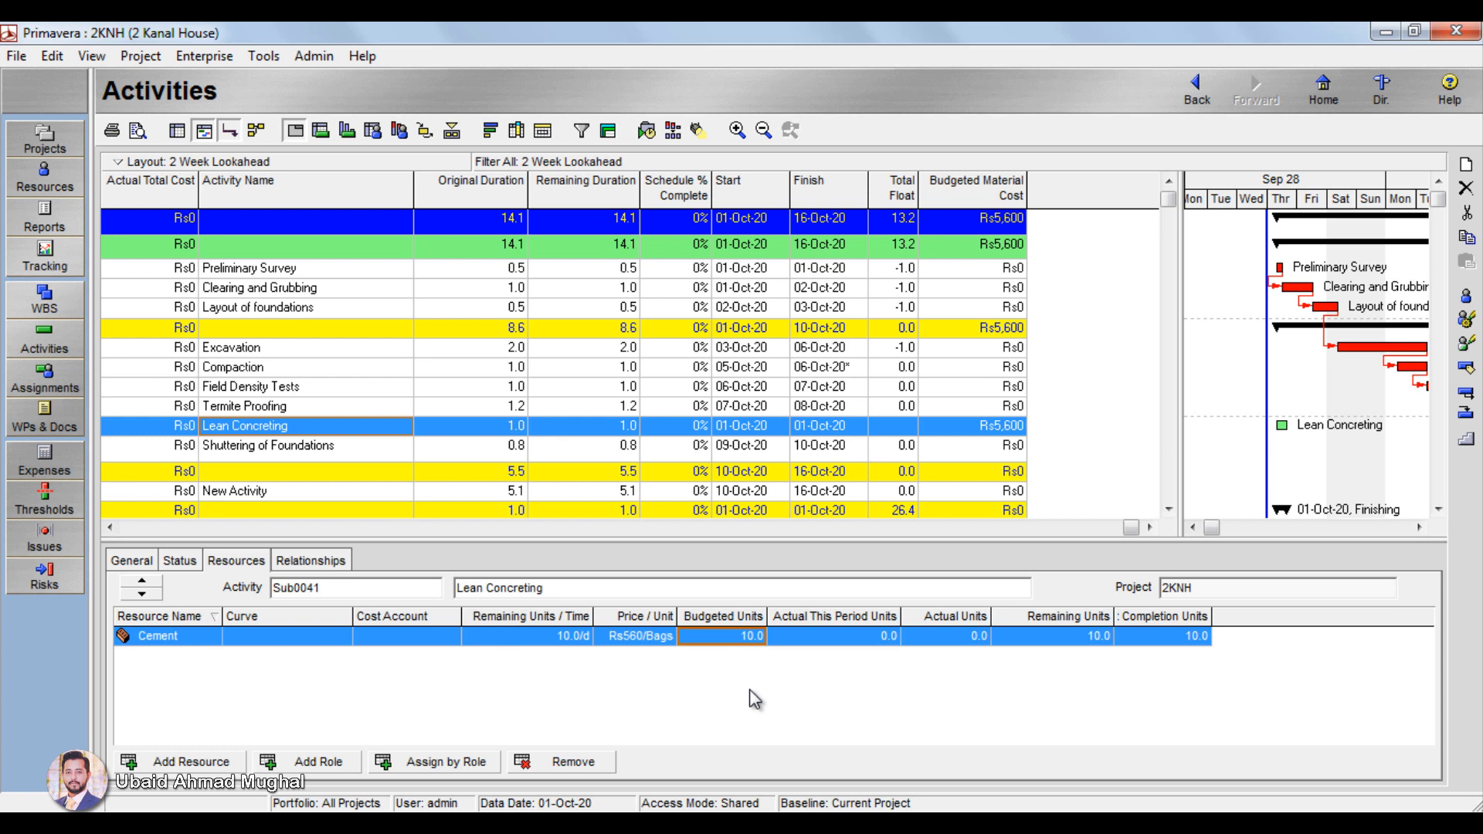
# Step: Check Lean Concreting's general settings and review the Cement resource's codes, details, units and prices, roles and timesheet settings
pyautogui.click(129, 561)
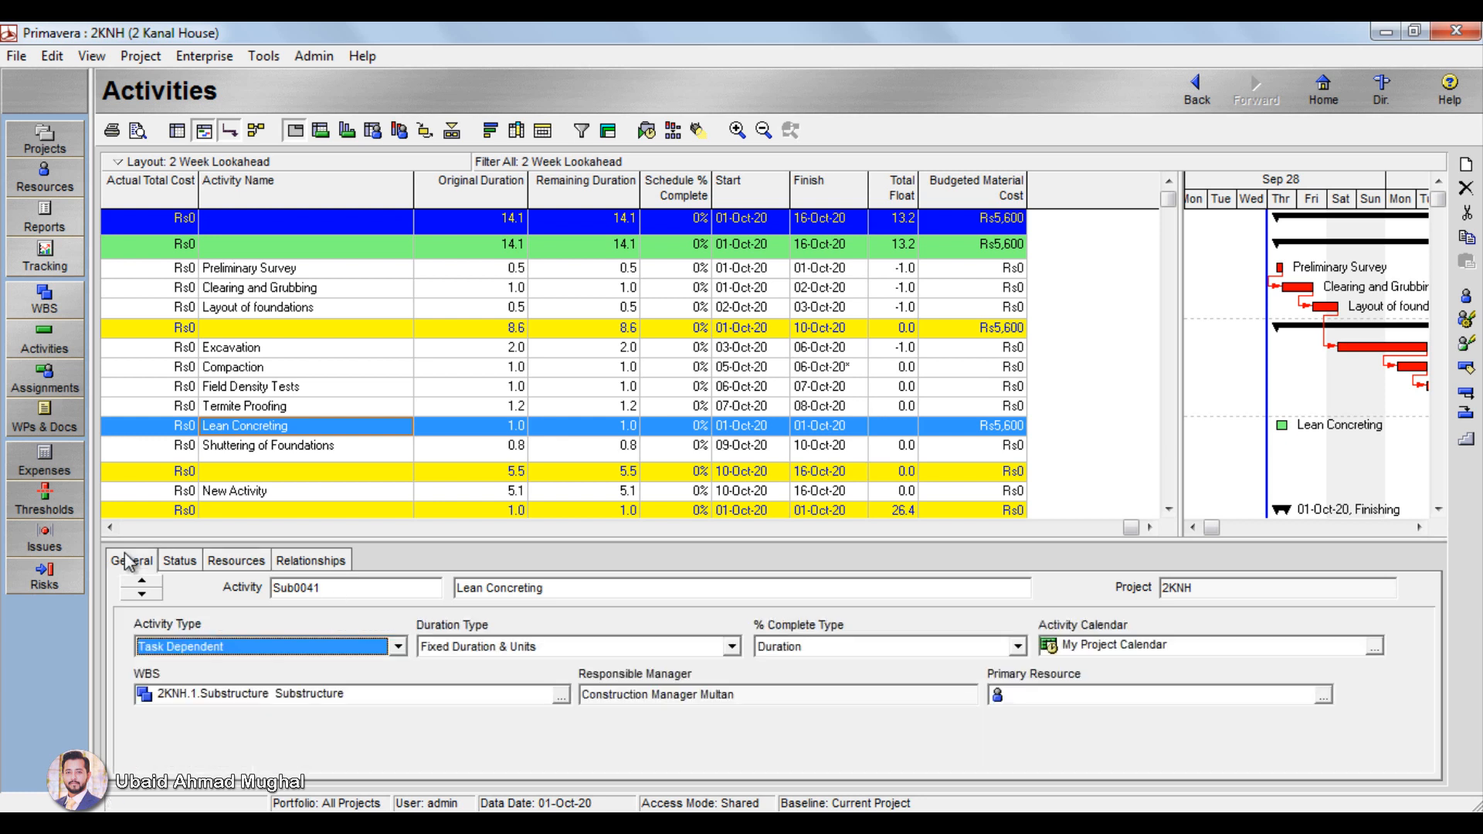
pyautogui.click(204, 57)
pyautogui.click(224, 170)
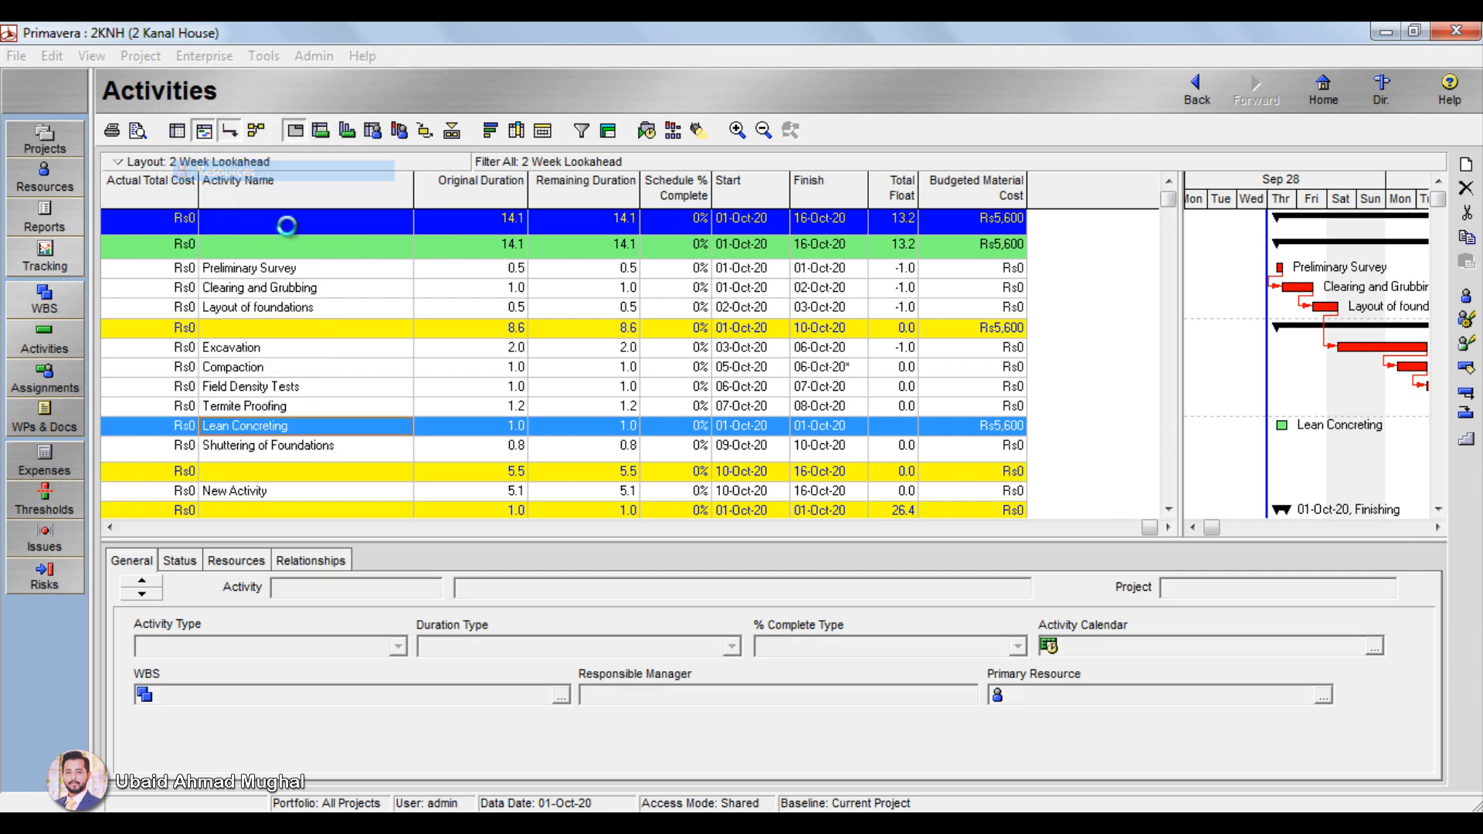
pyautogui.click(181, 401)
pyautogui.click(225, 401)
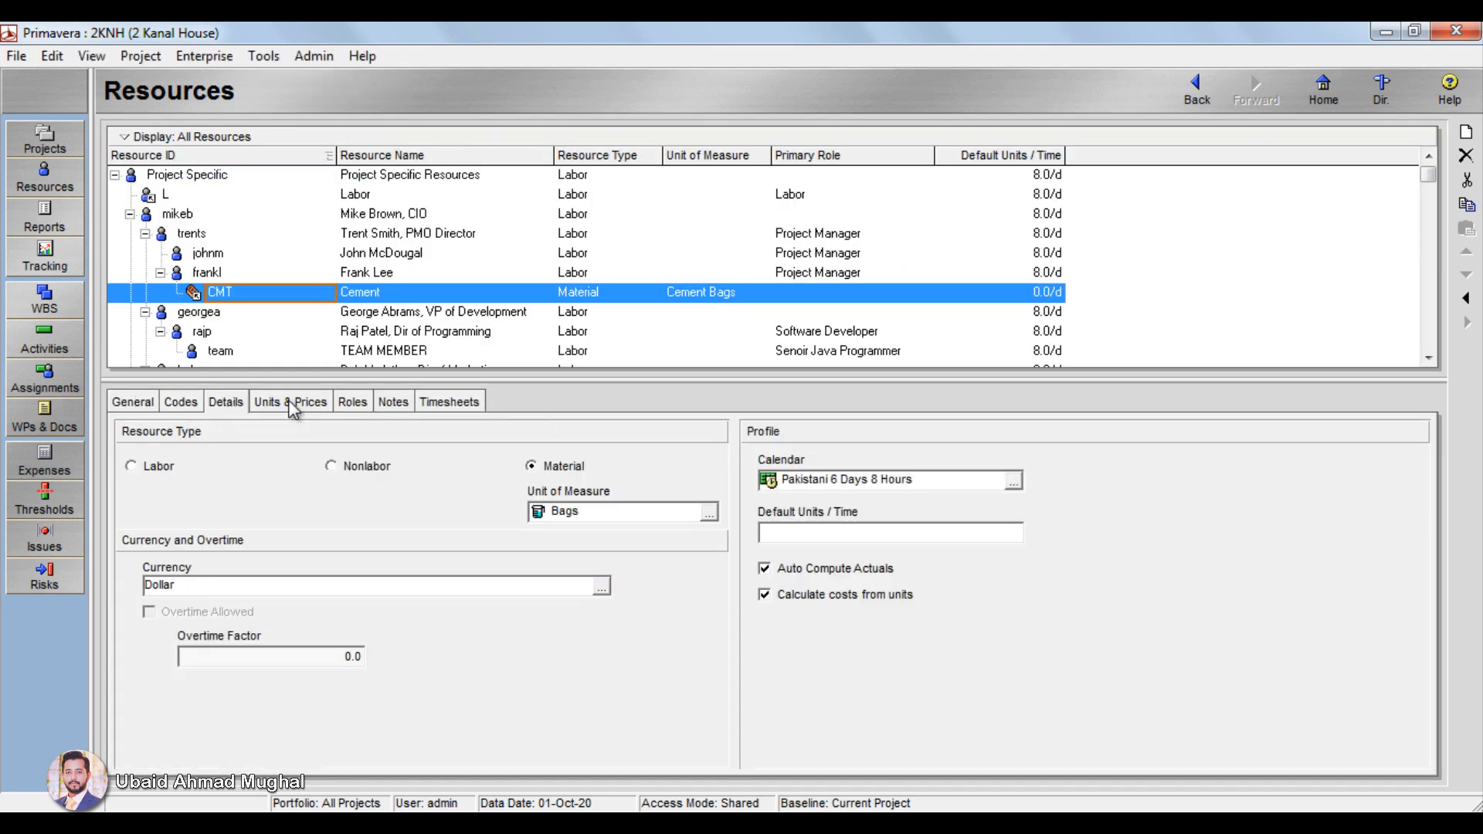
pyautogui.click(290, 402)
pyautogui.click(226, 402)
pyautogui.click(355, 403)
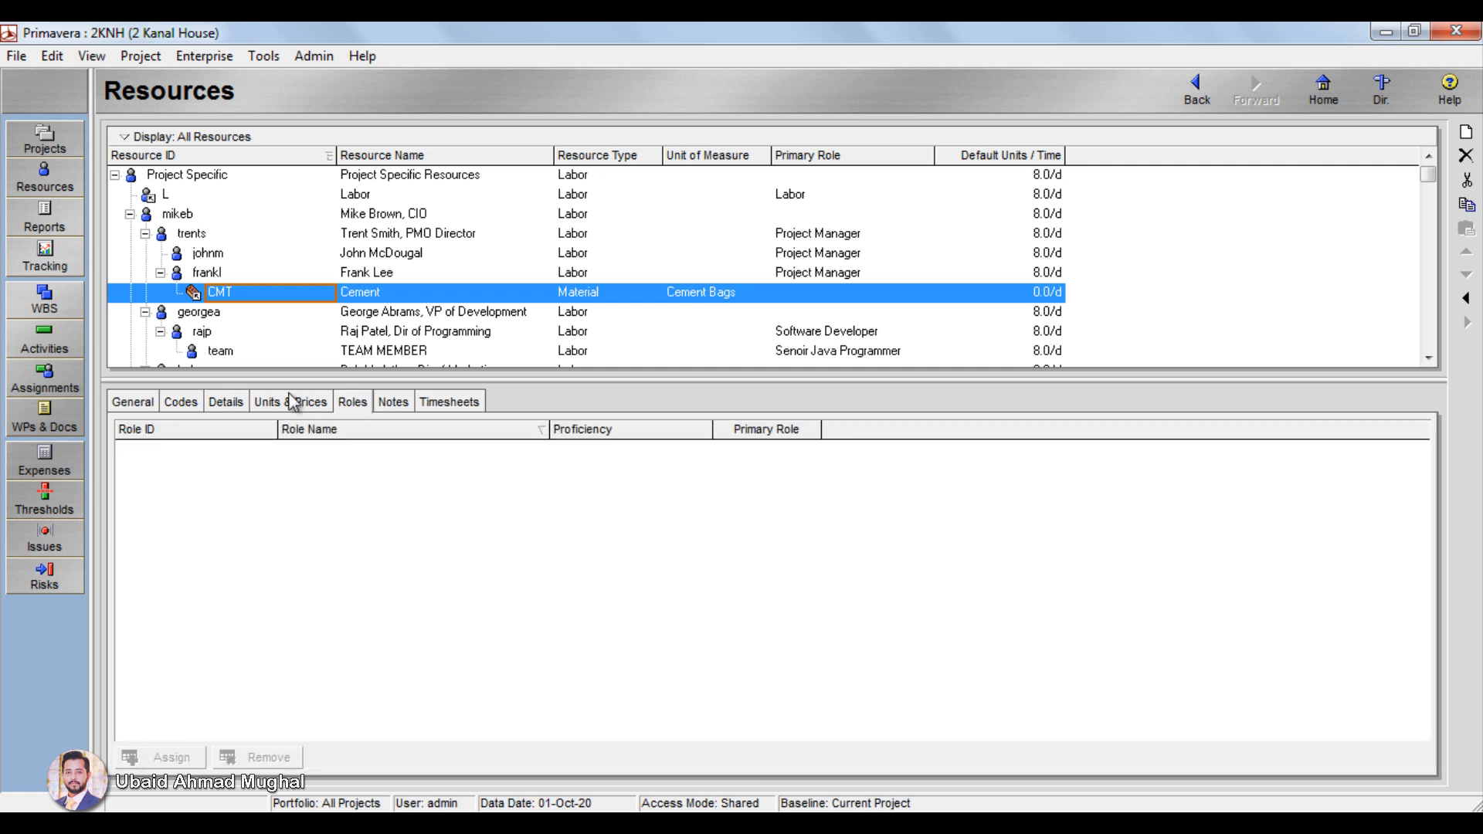
pyautogui.click(280, 403)
pyautogui.click(449, 402)
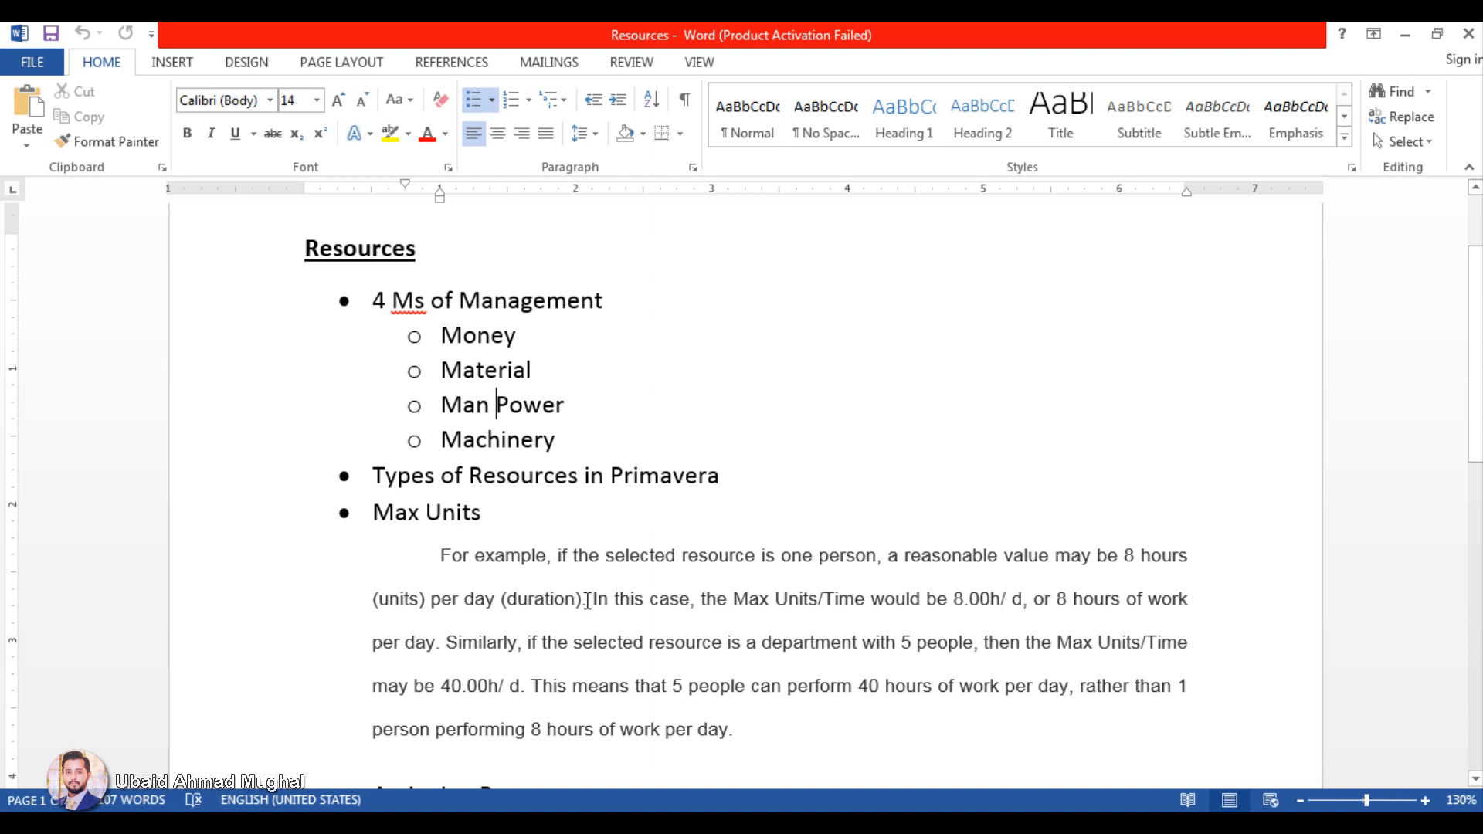
# Step: Switch to the Resources document in Word and read the Max Units explanation for one person and for a department of 5 people
pyautogui.moveTo(587, 600); pyautogui.dragTo(684, 600)
pyautogui.click(772, 605)
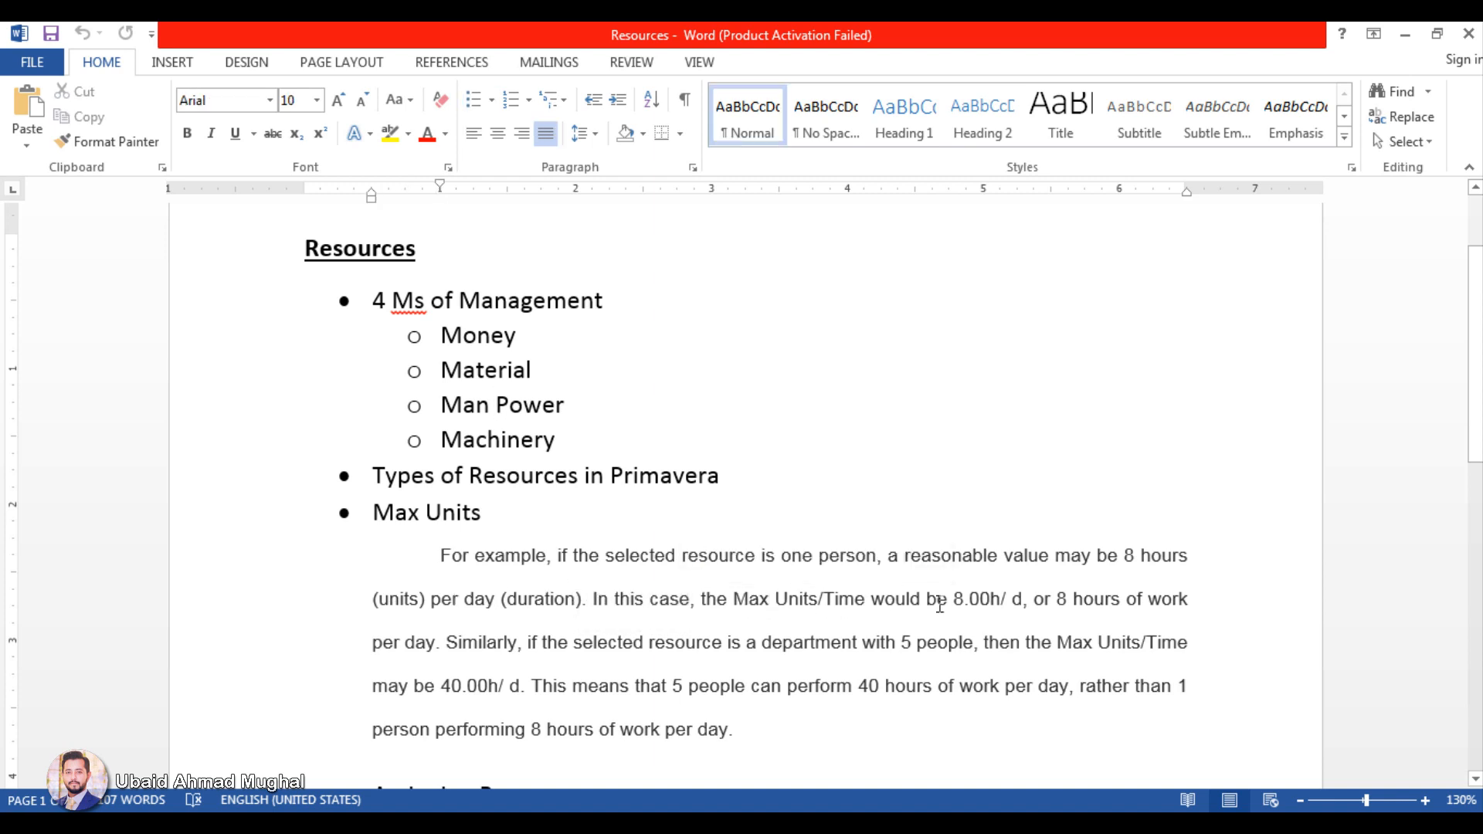
pyautogui.moveTo(961, 601); pyautogui.dragTo(1011, 603)
pyautogui.click(1044, 603)
pyautogui.moveTo(901, 645); pyautogui.dragTo(1189, 649)
pyautogui.click(998, 643)
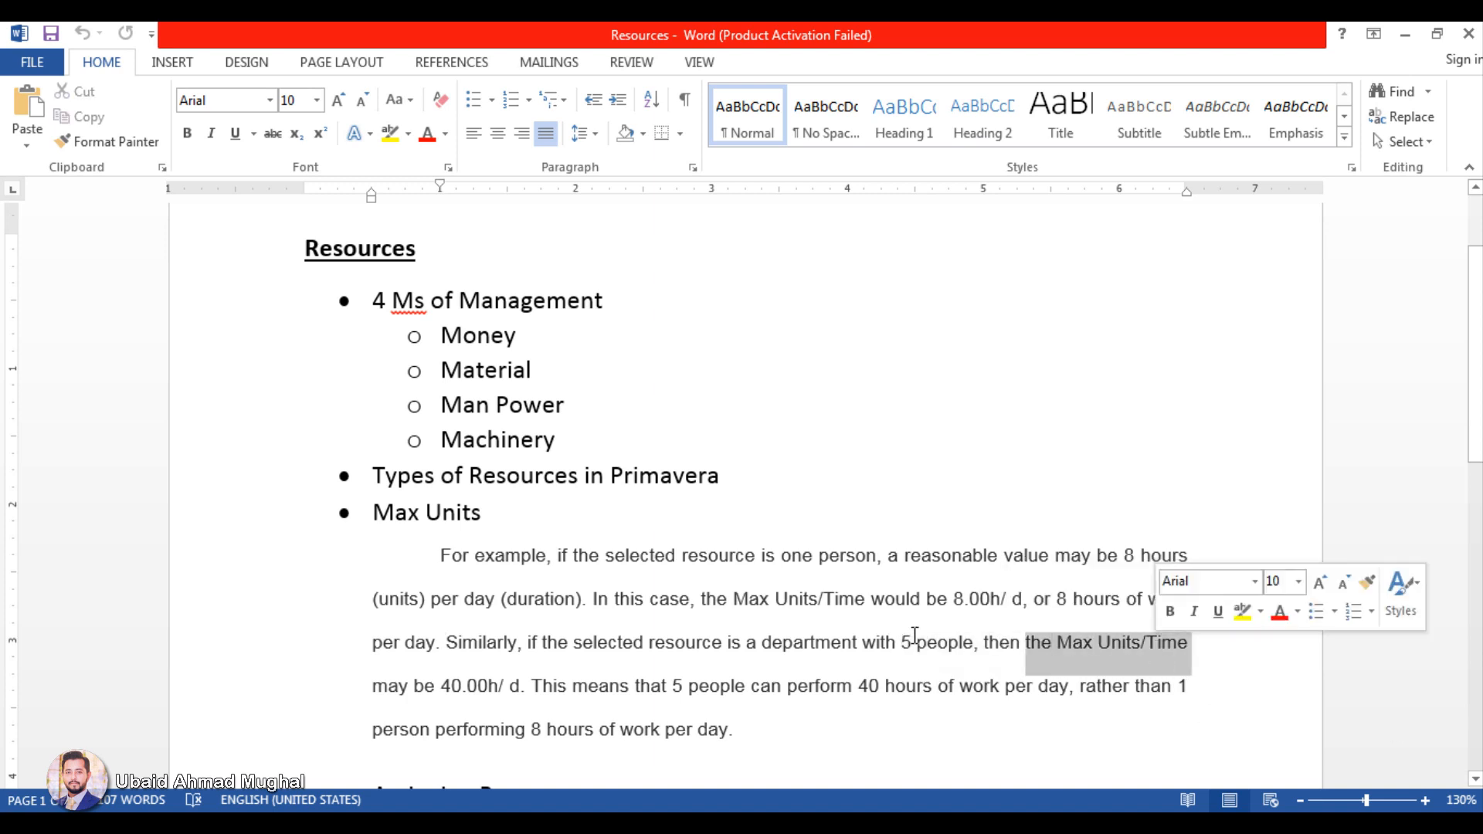
pyautogui.click(491, 683)
pyautogui.doubleClick(486, 687)
pyautogui.click(484, 689)
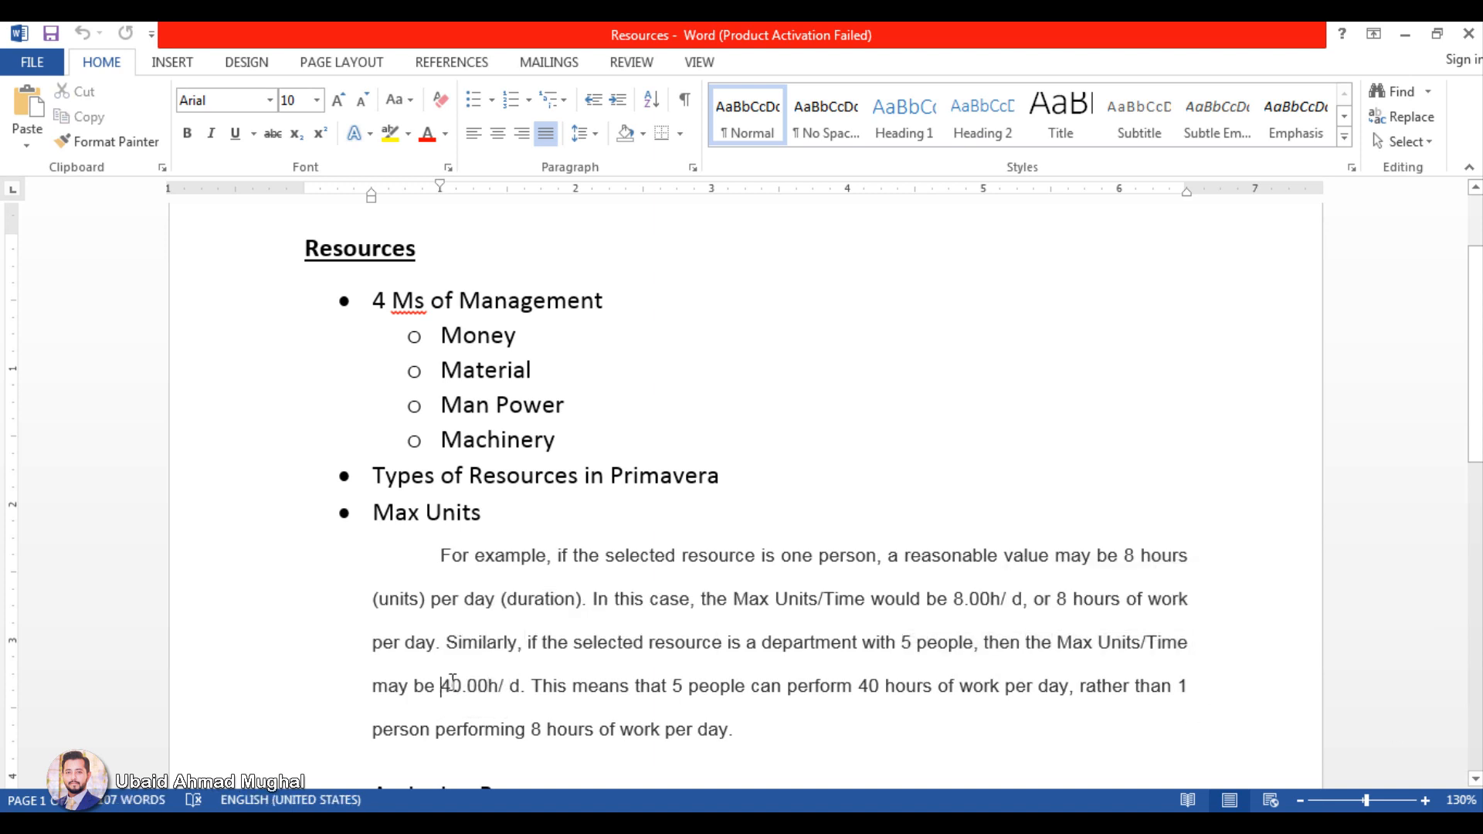
pyautogui.moveTo(444, 686); pyautogui.dragTo(504, 687)
pyautogui.click(504, 687)
pyautogui.scroll(-2, 820, 621)
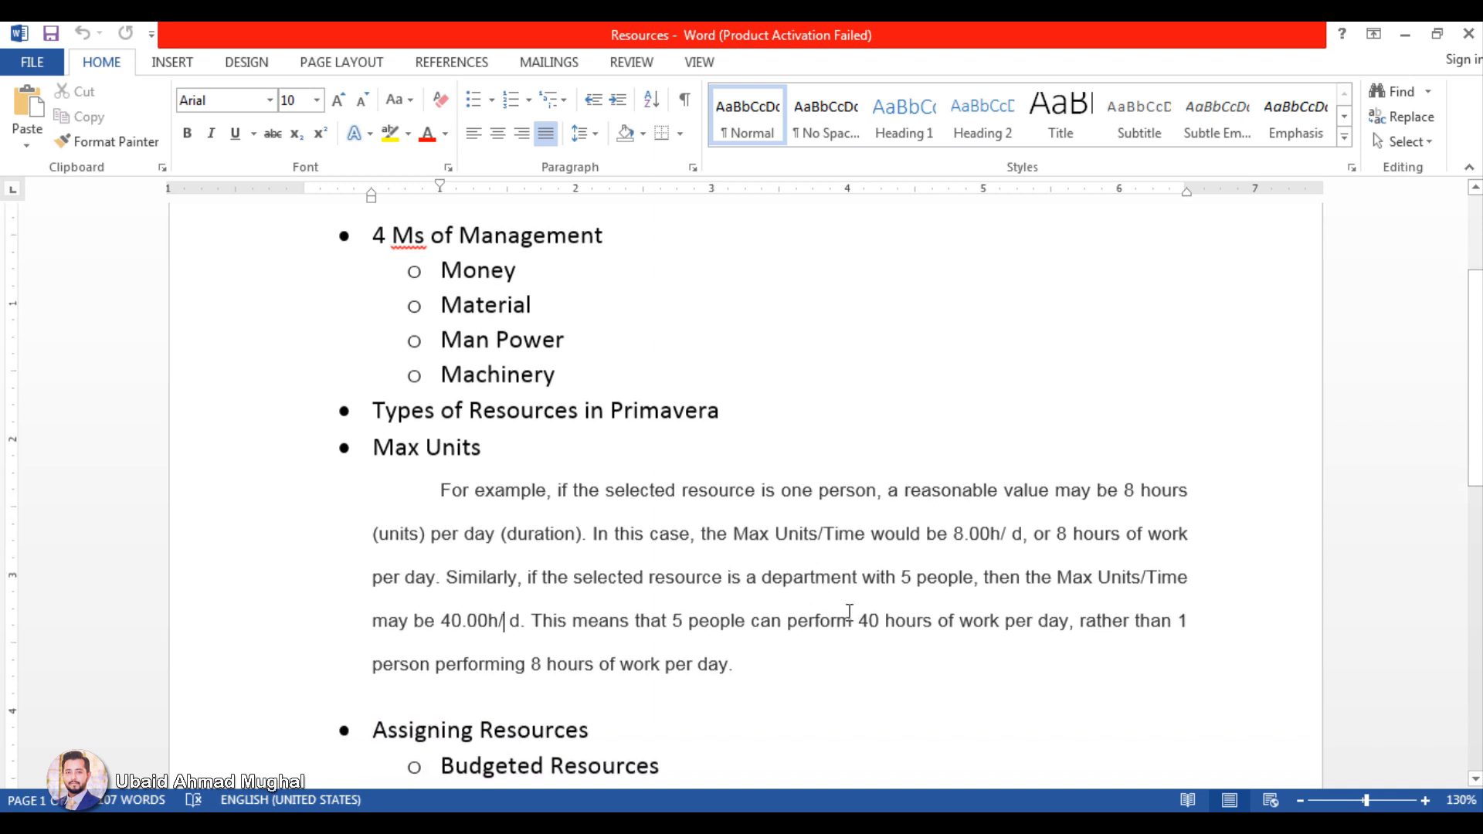
pyautogui.scroll(2, 849, 613)
pyautogui.moveTo(374, 504); pyautogui.dragTo(708, 692)
pyautogui.click(698, 642)
# Step: Look over the remaining topics in the Resources document and highlight the Histogram bullet
pyautogui.scroll(-4, 811, 553)
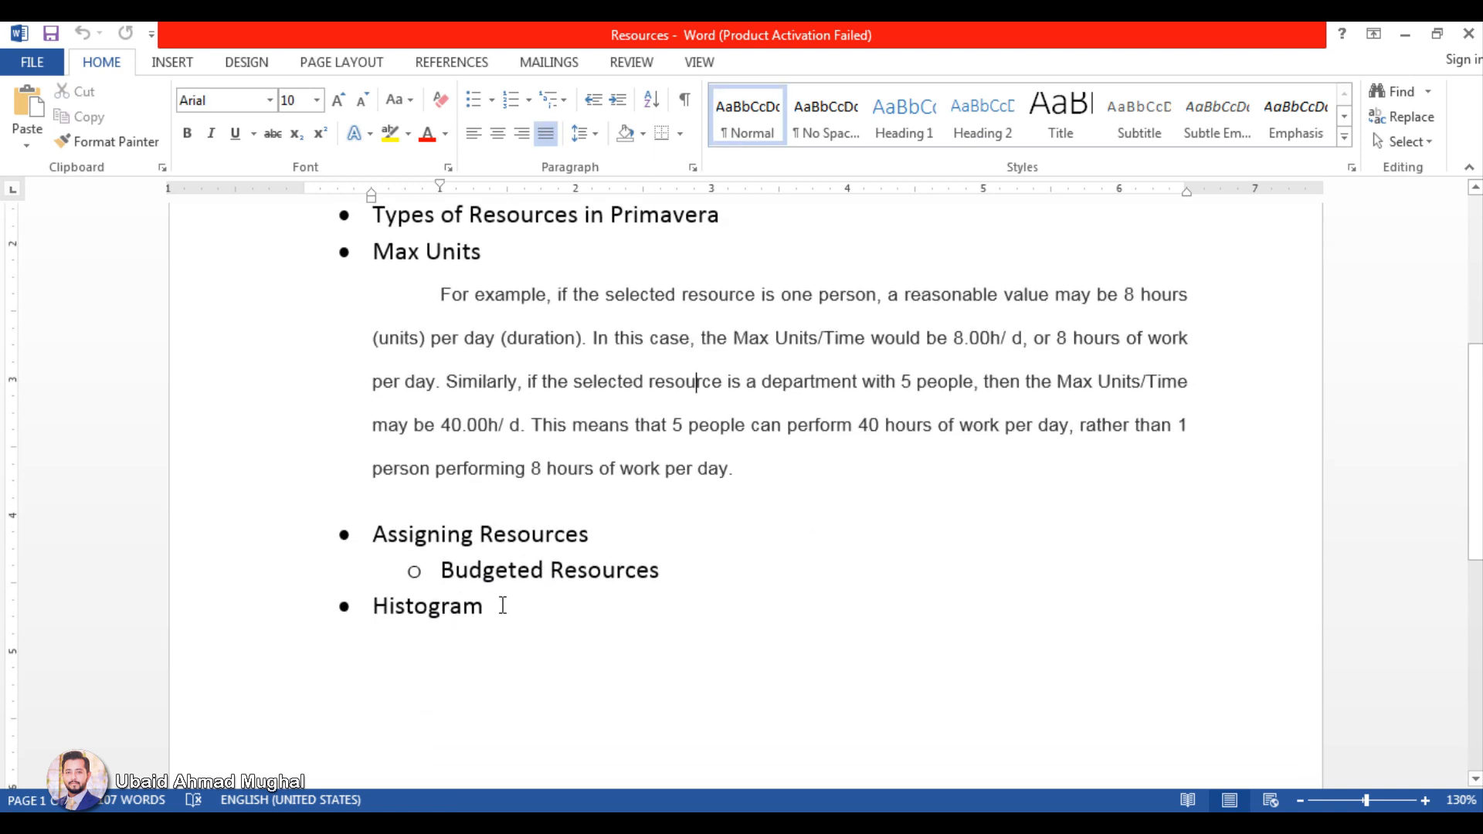
pyautogui.moveTo(503, 605); pyautogui.dragTo(373, 606)
pyautogui.moveTo(525, 619); pyautogui.dragTo(380, 622)
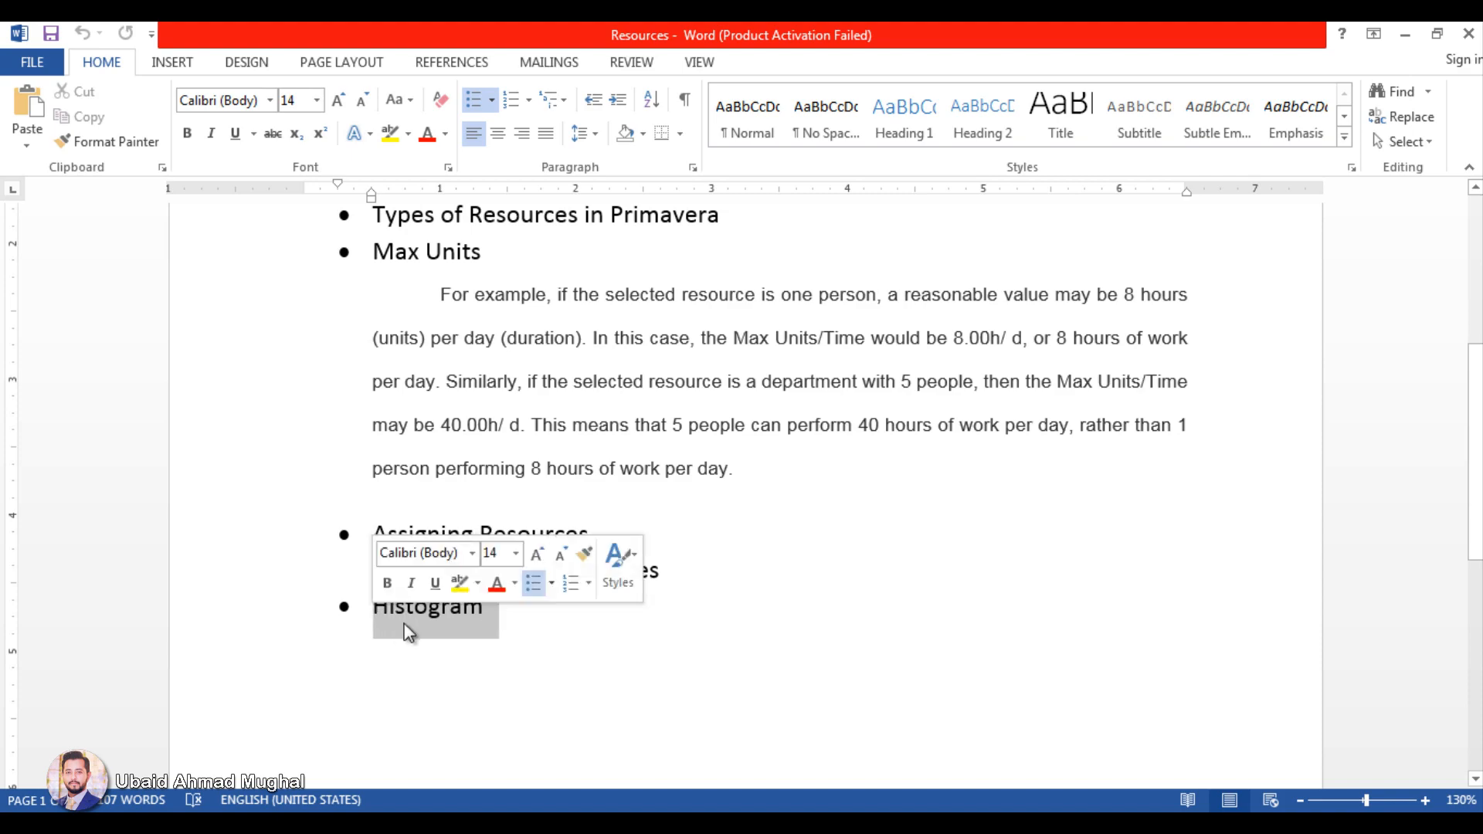